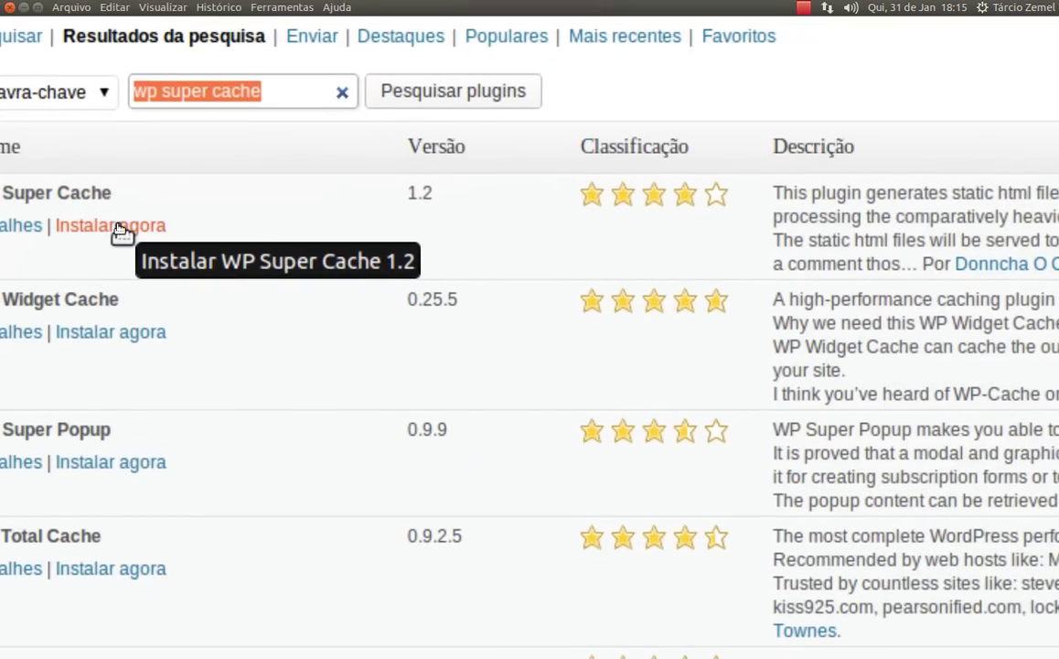
Install the WP Super Cache 1.2 plugin from the plugin search results and activate it
left_click(120, 231)
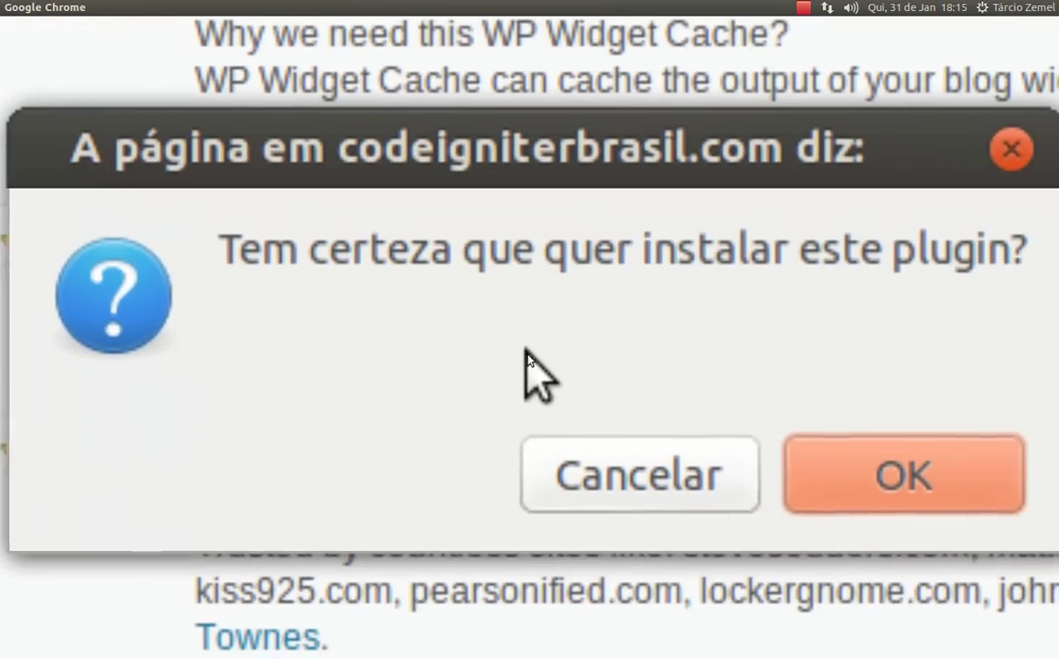
key("alt")
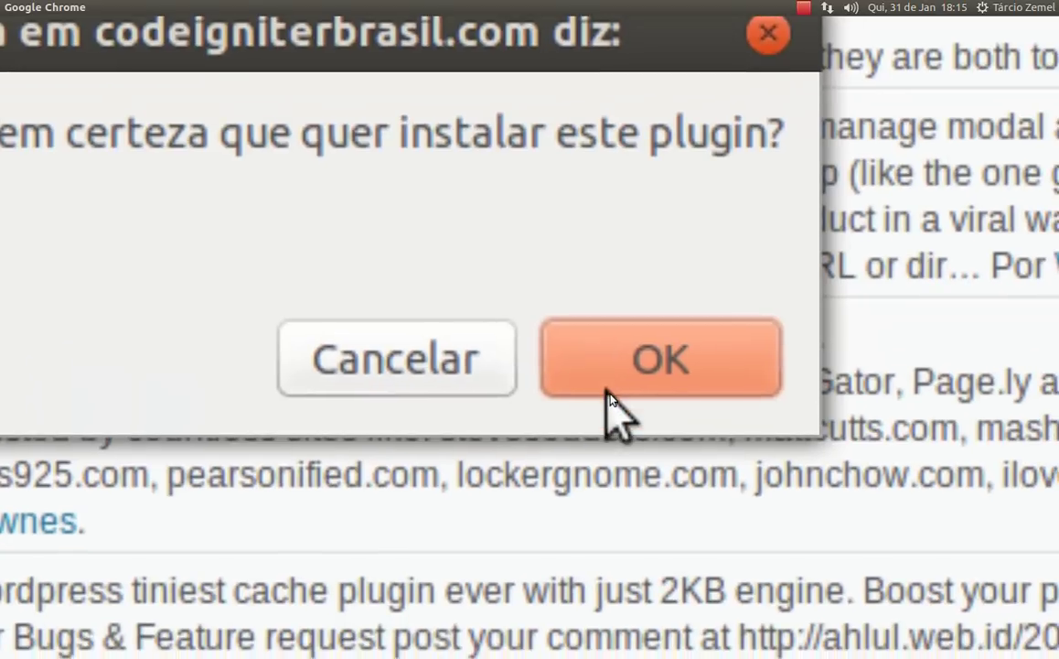
left_click(855, 502)
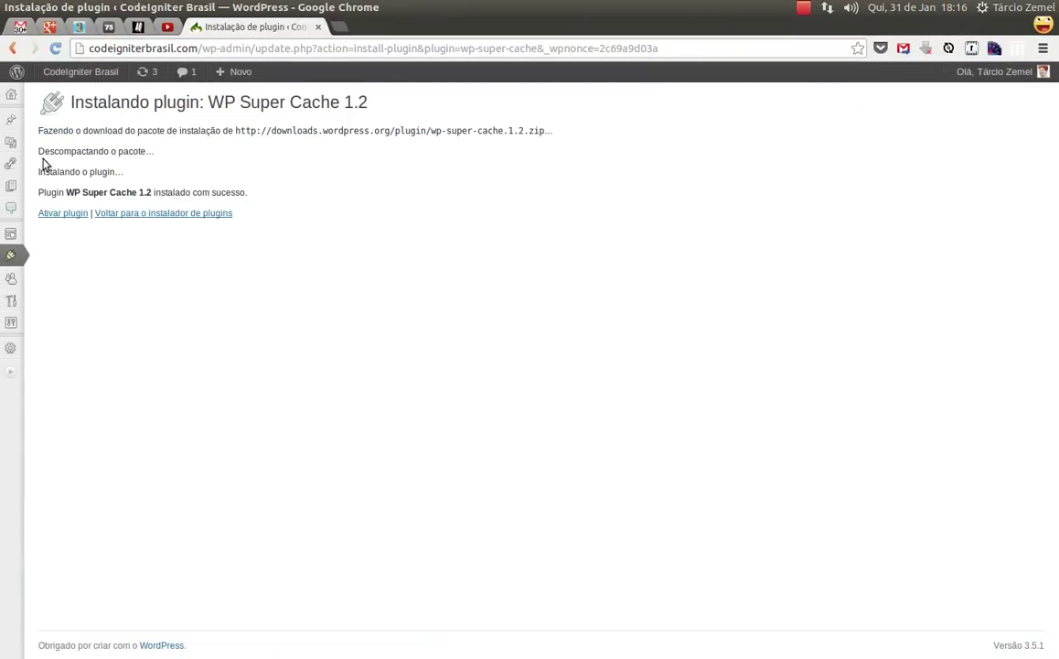
left_click(63, 213)
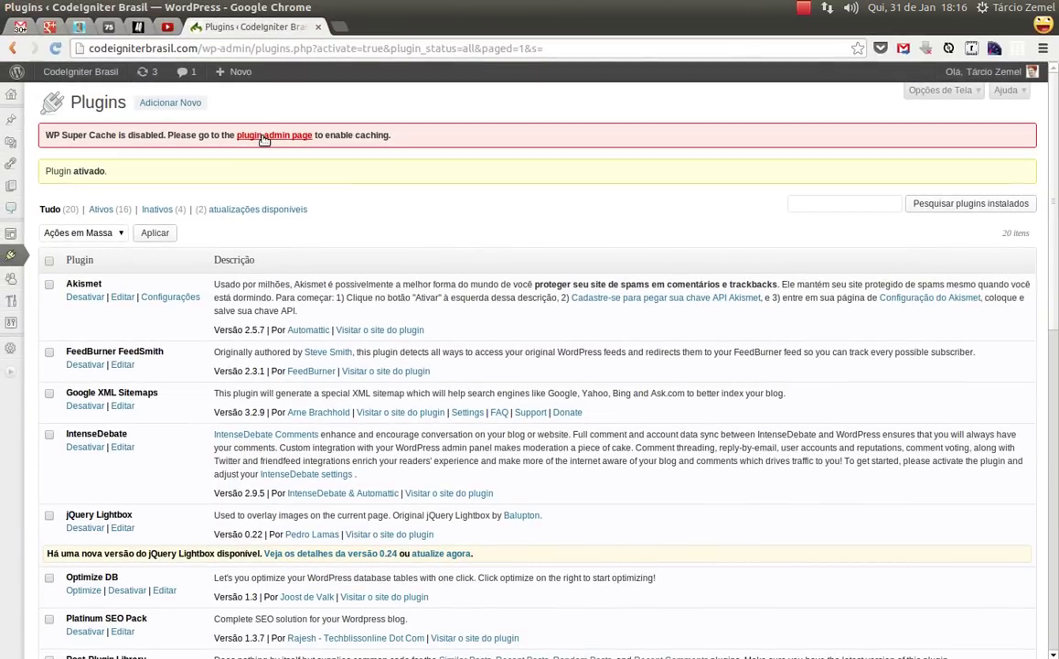
Open the WP Super Cache admin page and bring up its advanced settings
left_click(264, 136)
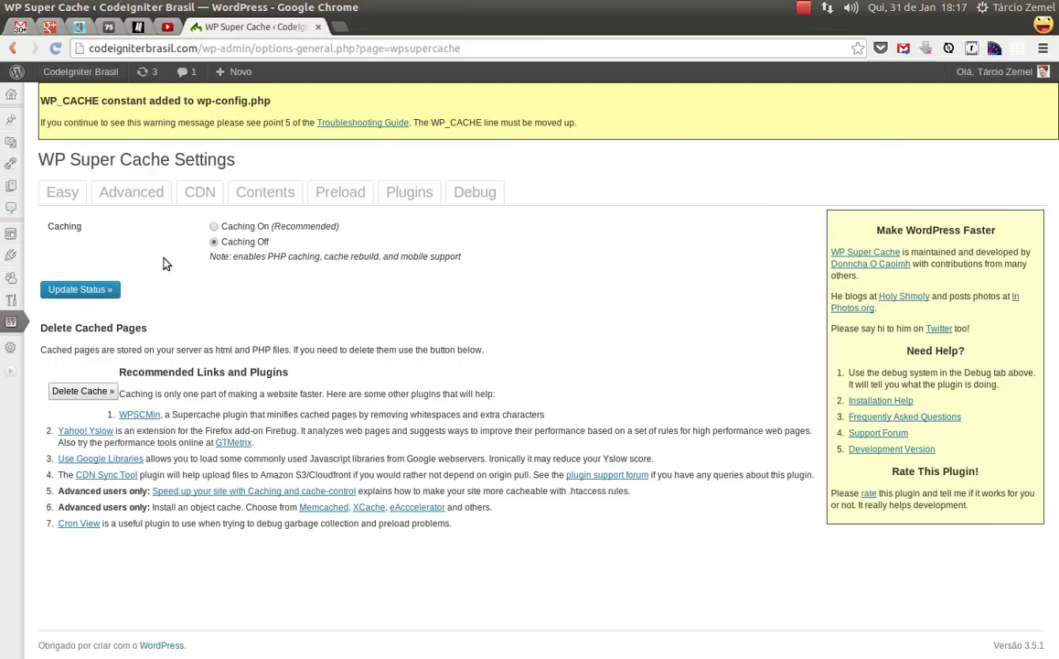
left_click(63, 199)
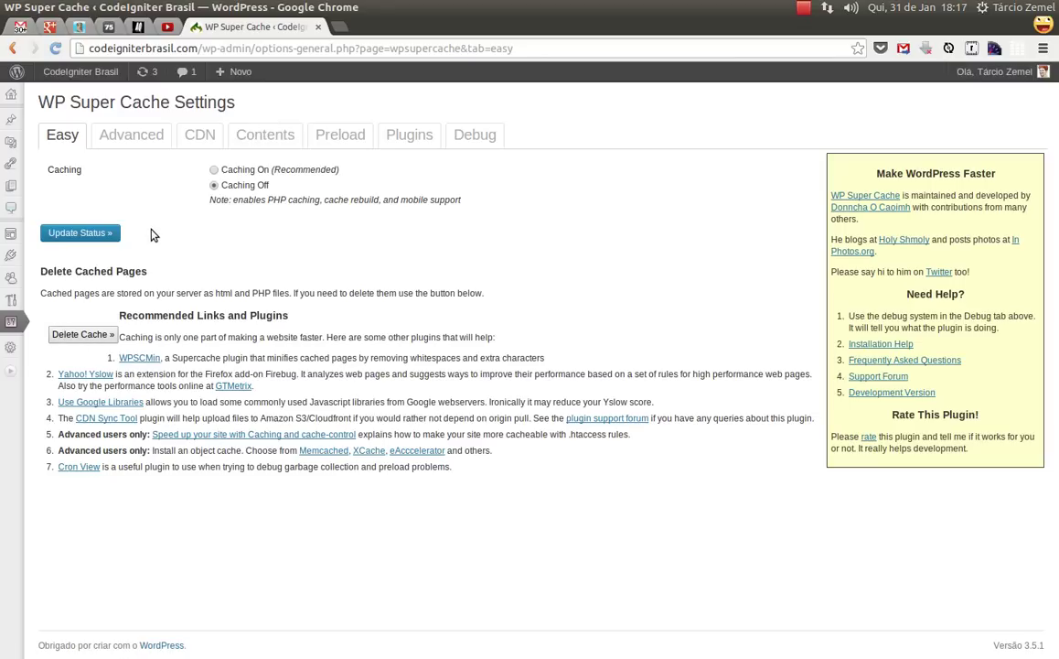
left_click(134, 144)
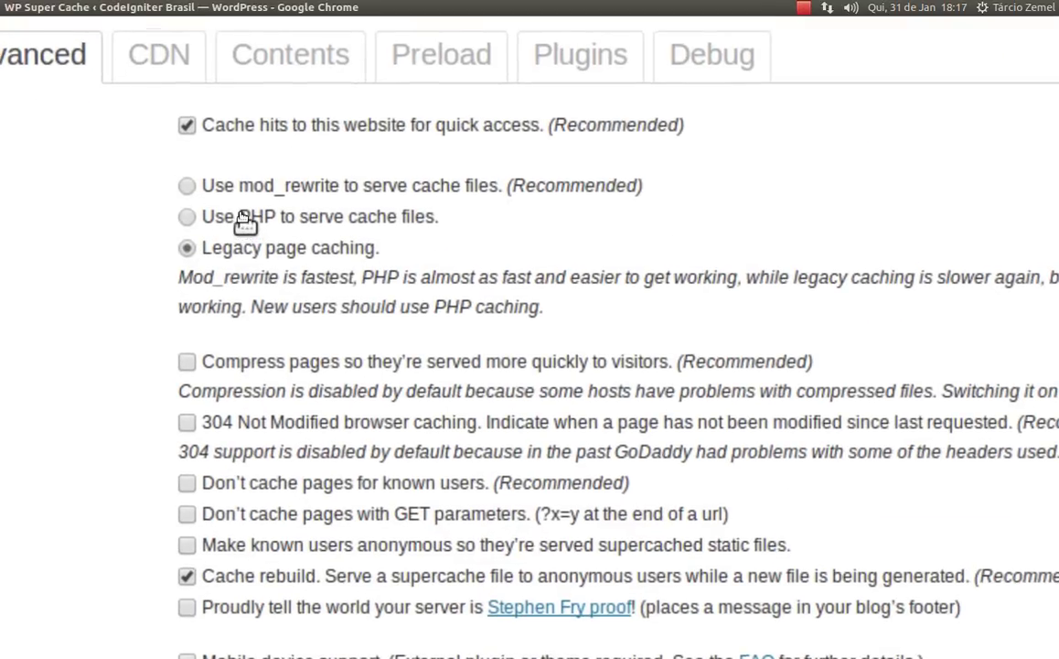
Set the caching method to use mod_rewrite to serve cache files
scroll(241, 209, "down", 1)
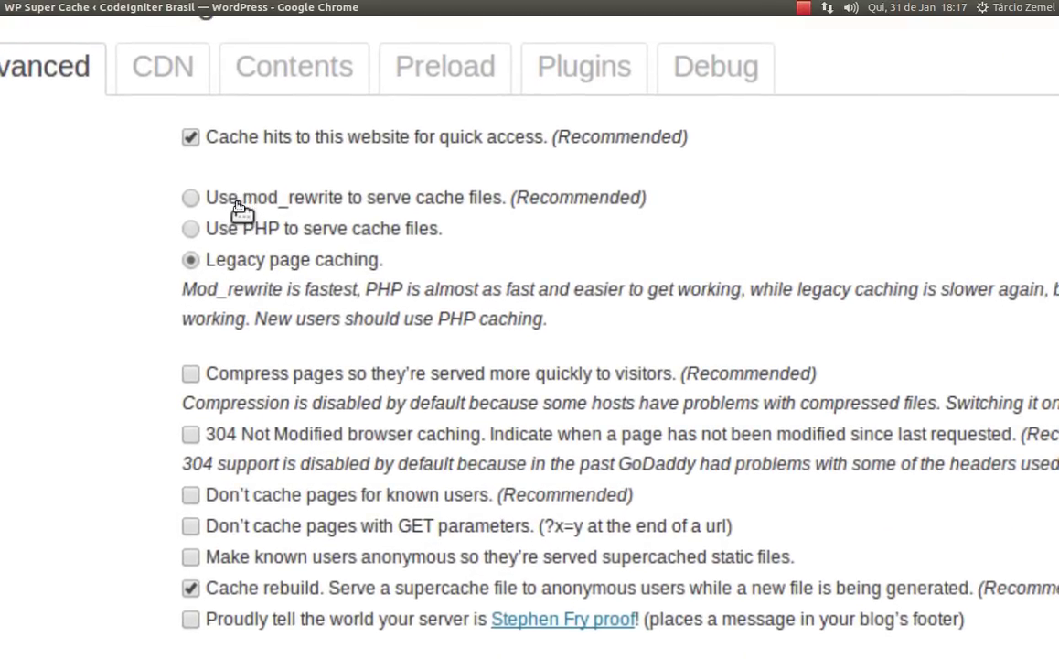
scroll(241, 208, "right", 5)
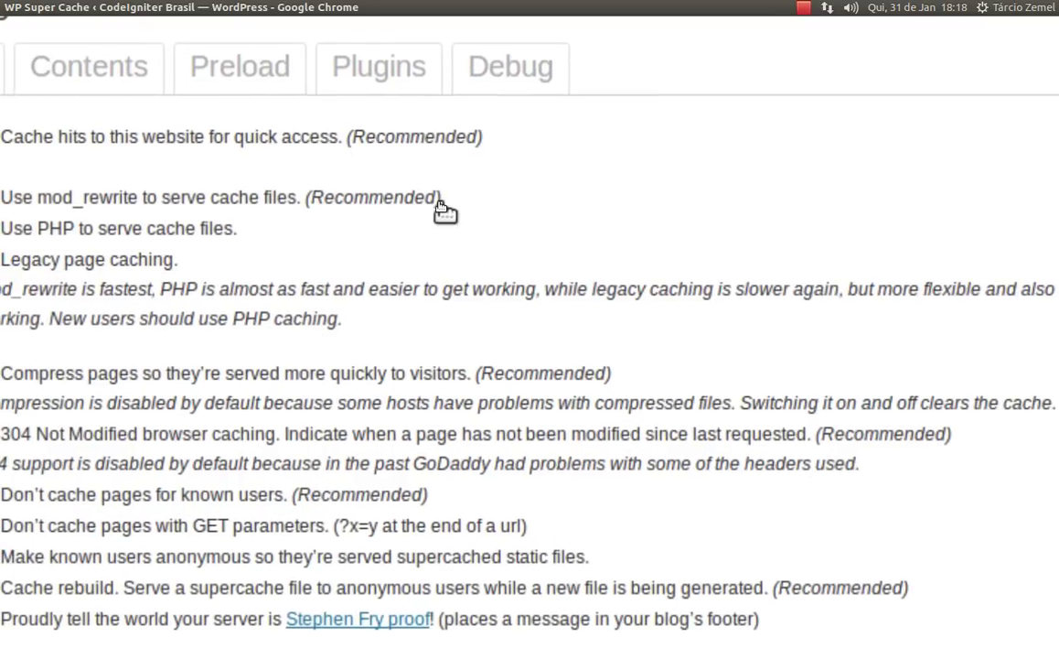
scroll(442, 212, "left", 1)
left_click_drag(490, 199, 390, 207)
left_click(389, 203)
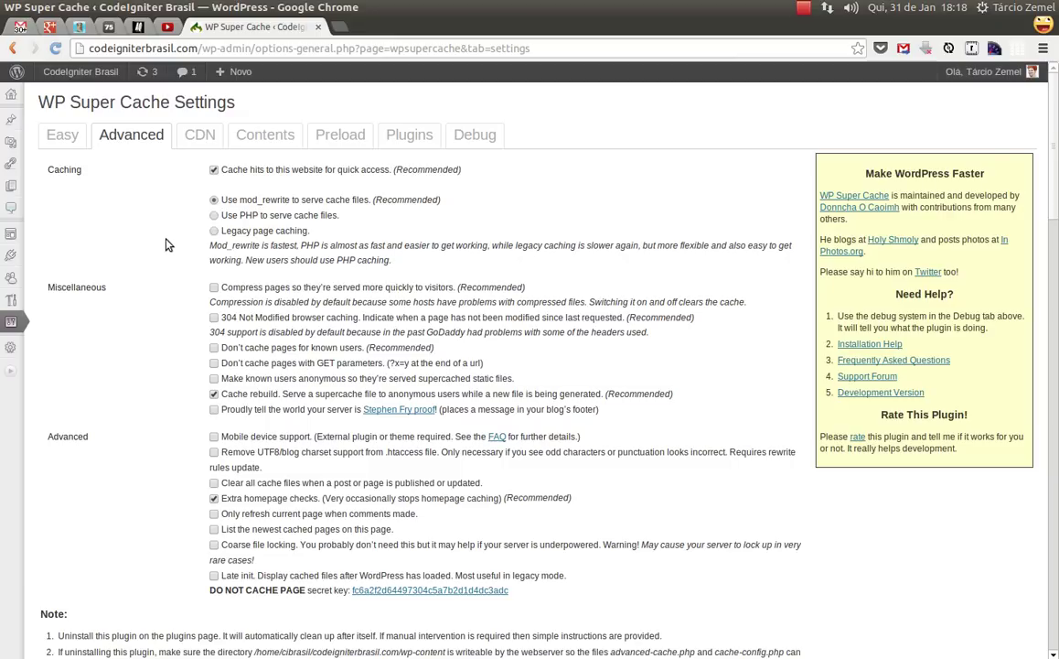
Enable page compression, 304 Not Modified browser caching and the option not to cache pages for known users
left_click(214, 288)
left_click(214, 318)
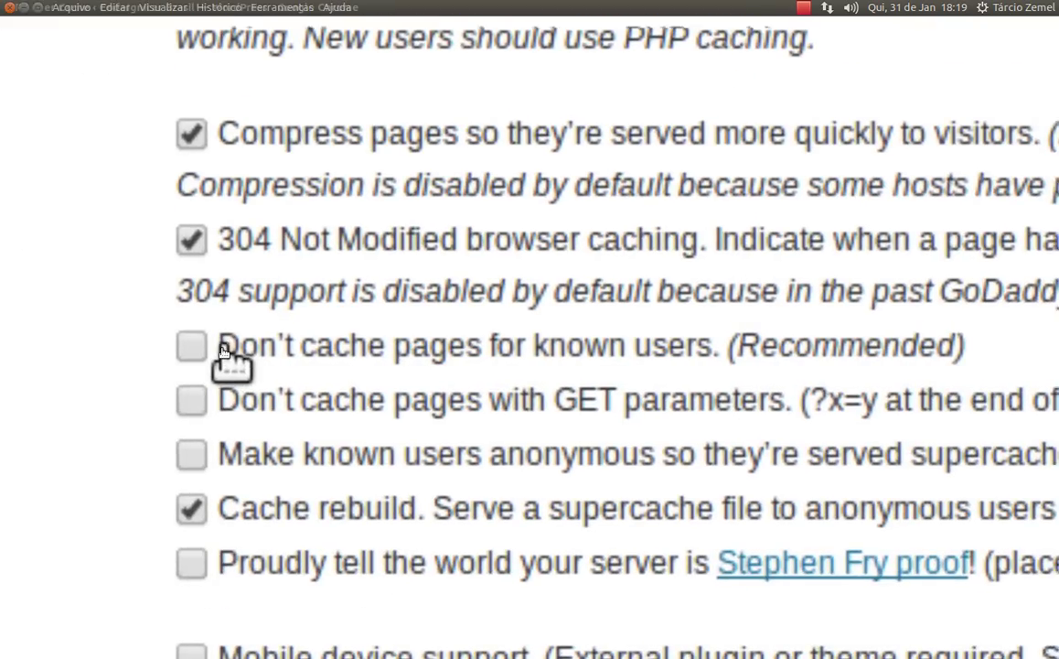
left_click_drag(222, 349, 726, 357)
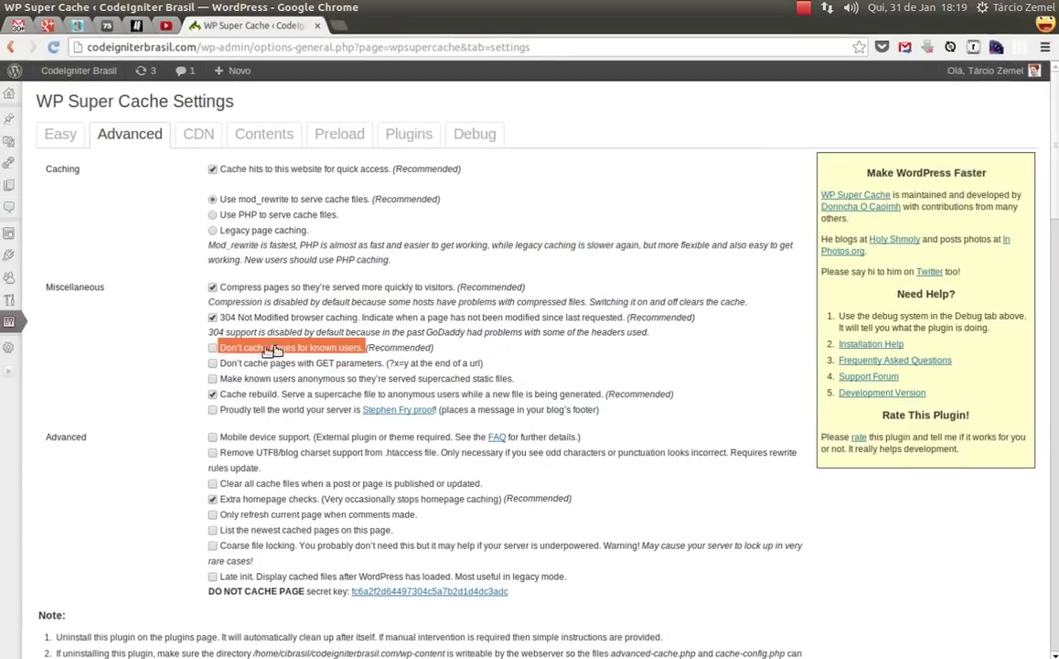
left_click(192, 355)
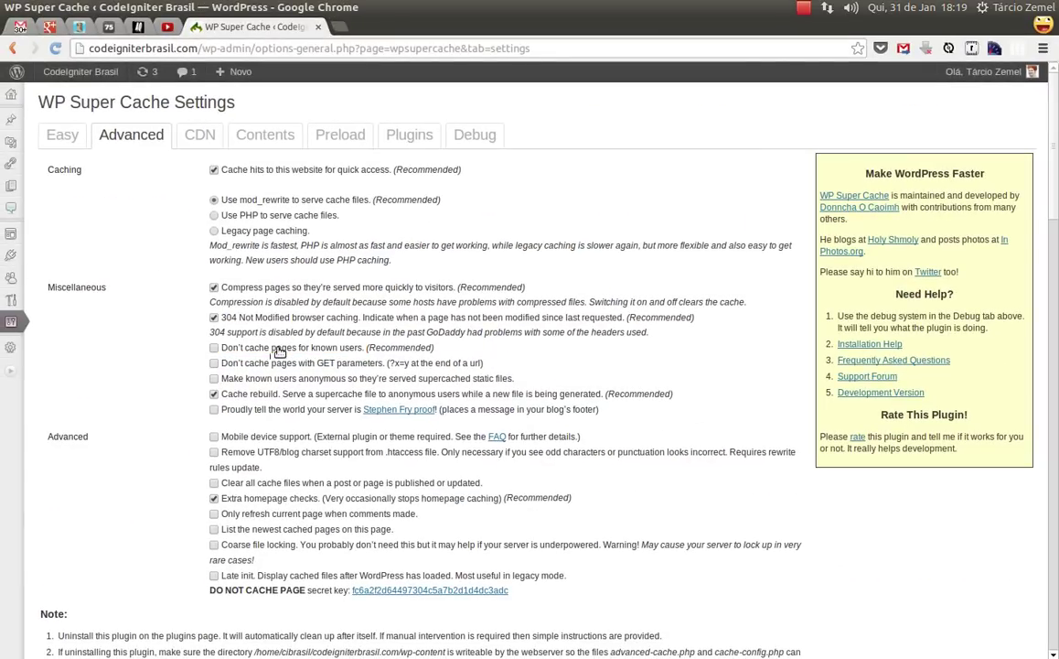
mouse_move(324, 353)
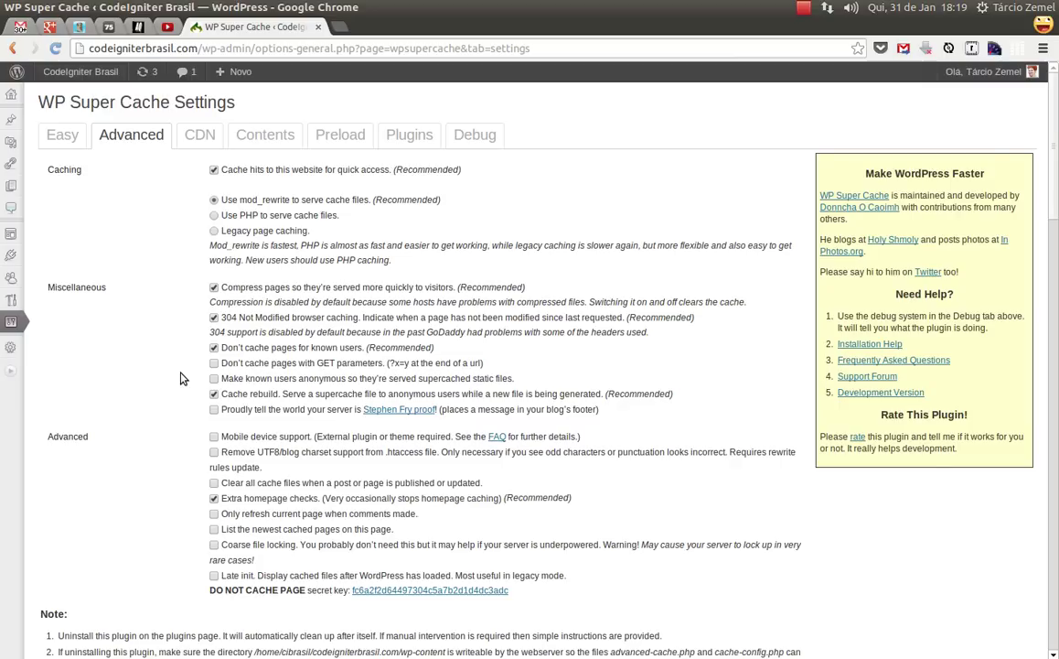
Leave the remaining advanced options as they are and update the caching status to save the settings
scroll(180, 378, "down", 1)
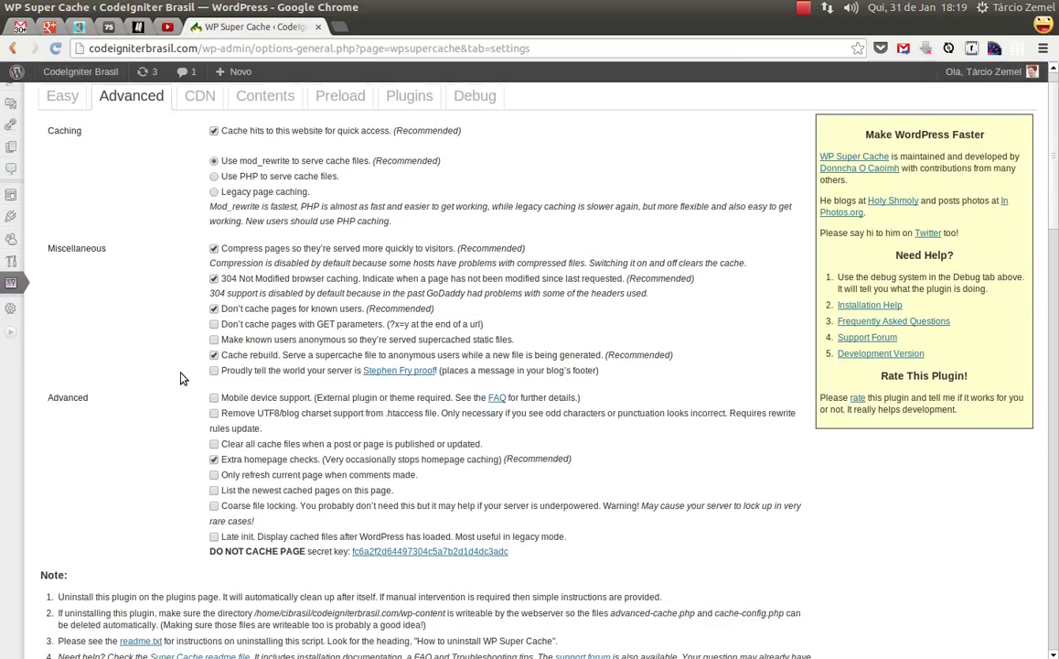
scroll(194, 326, "down", 1)
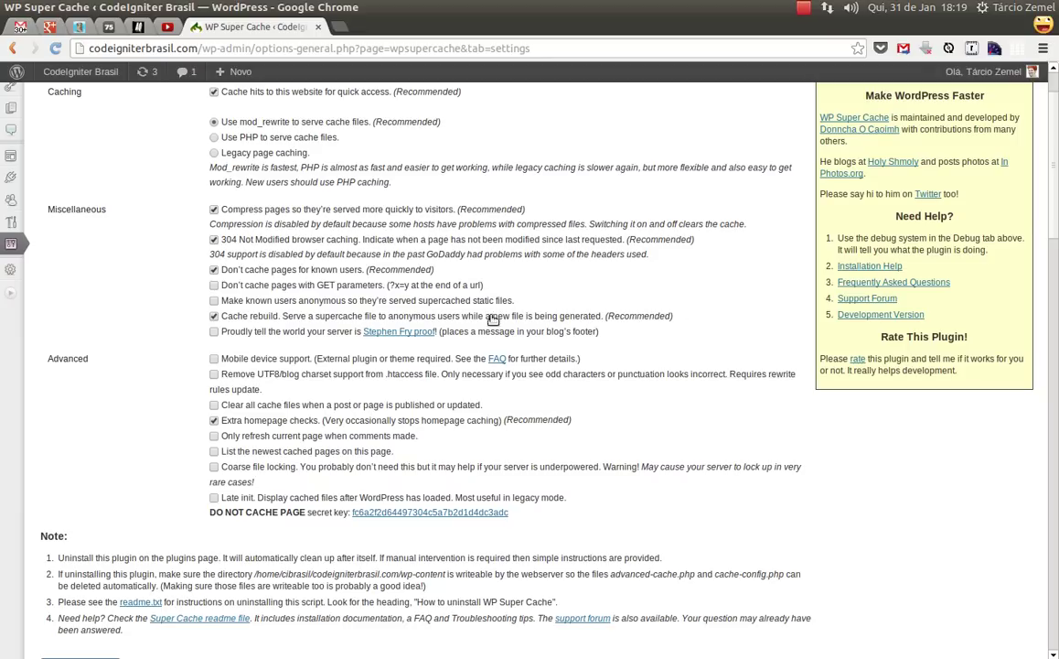
scroll(182, 315, "down", 2)
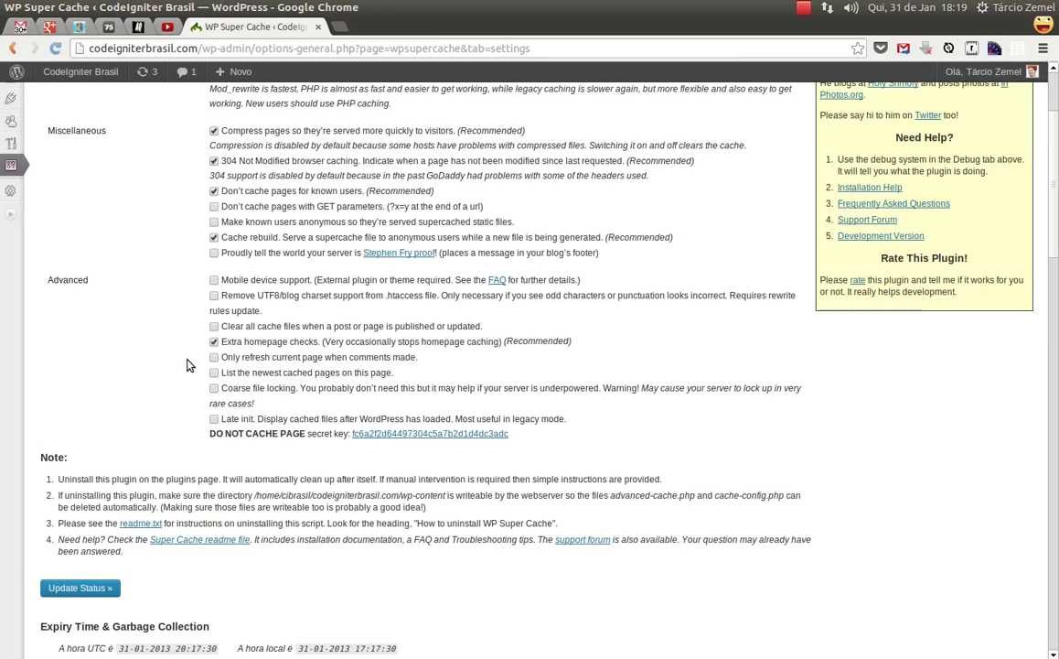
scroll(190, 265, "down", 1)
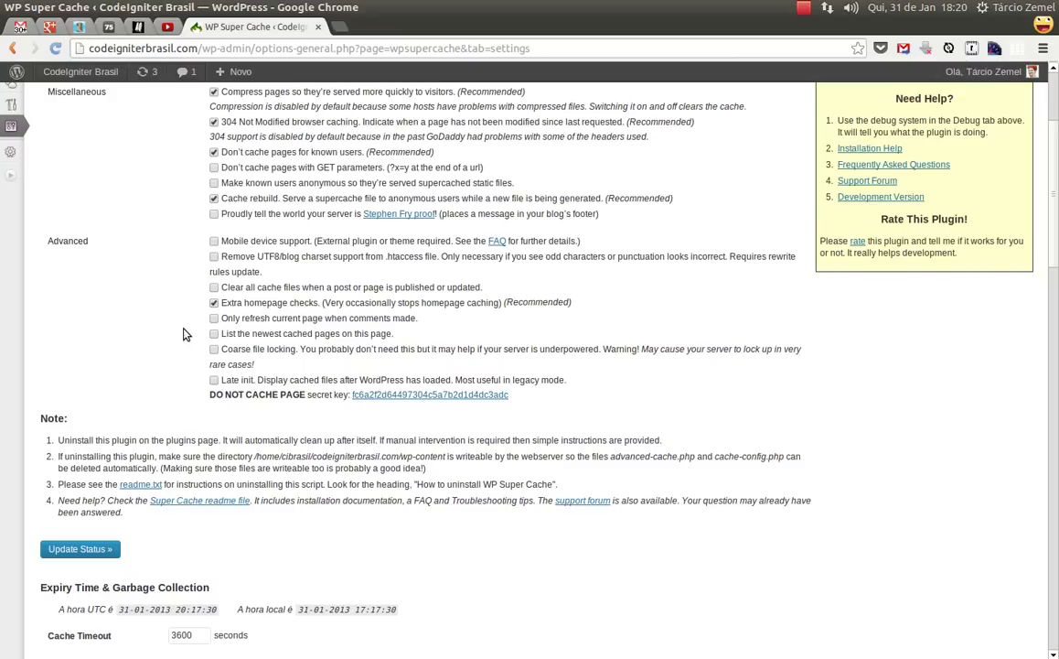
scroll(79, 422, "down", 1)
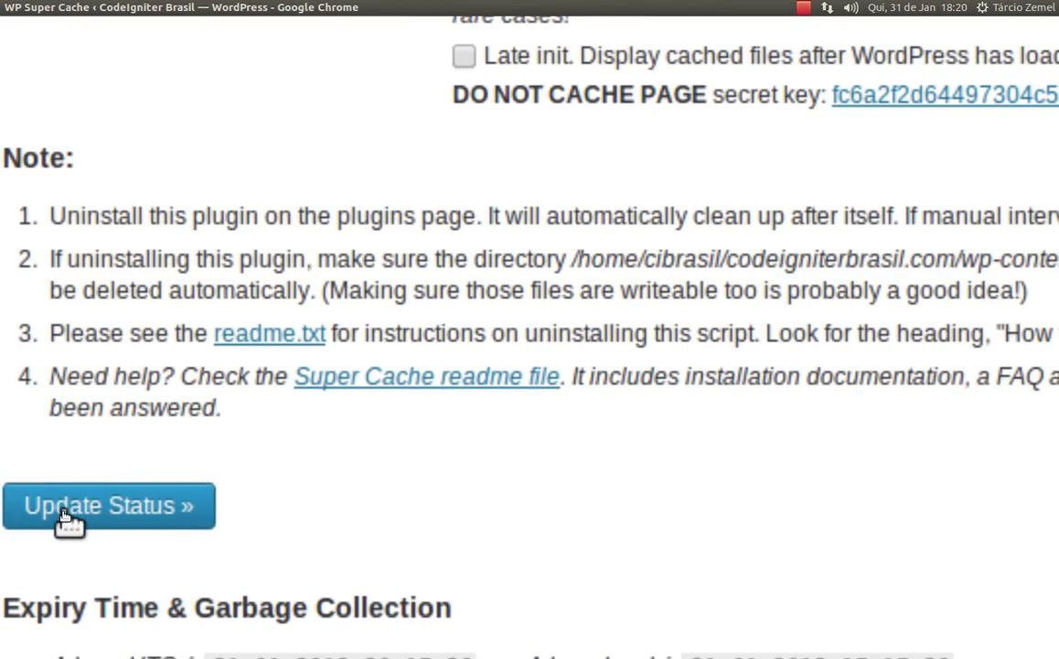
left_click(65, 515)
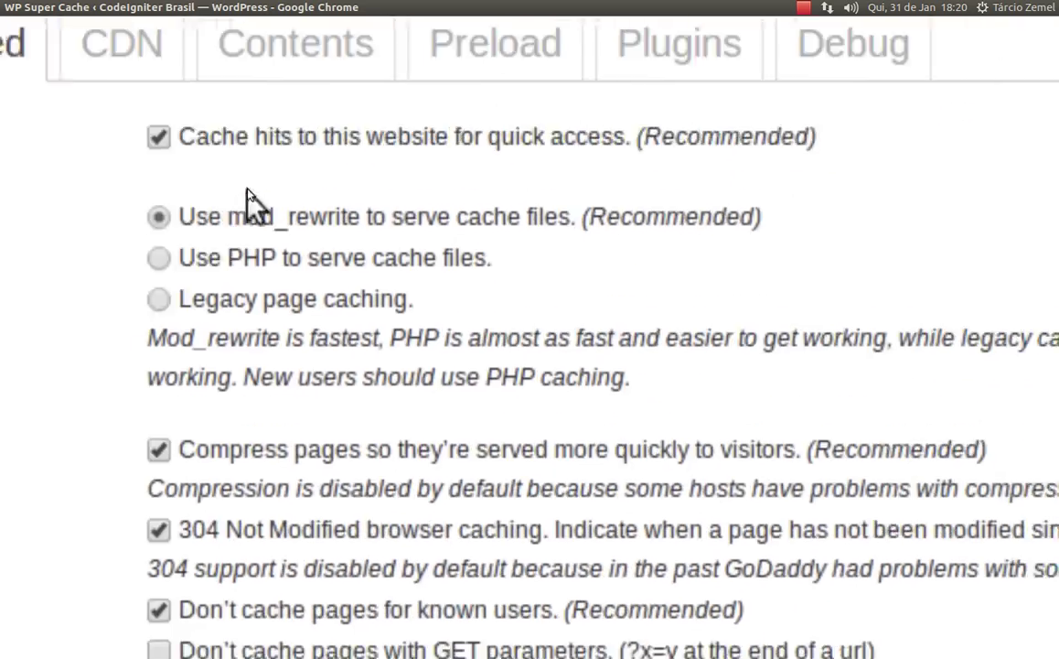
scroll(123, 273, "down", 10)
scroll(123, 275, "down", 5)
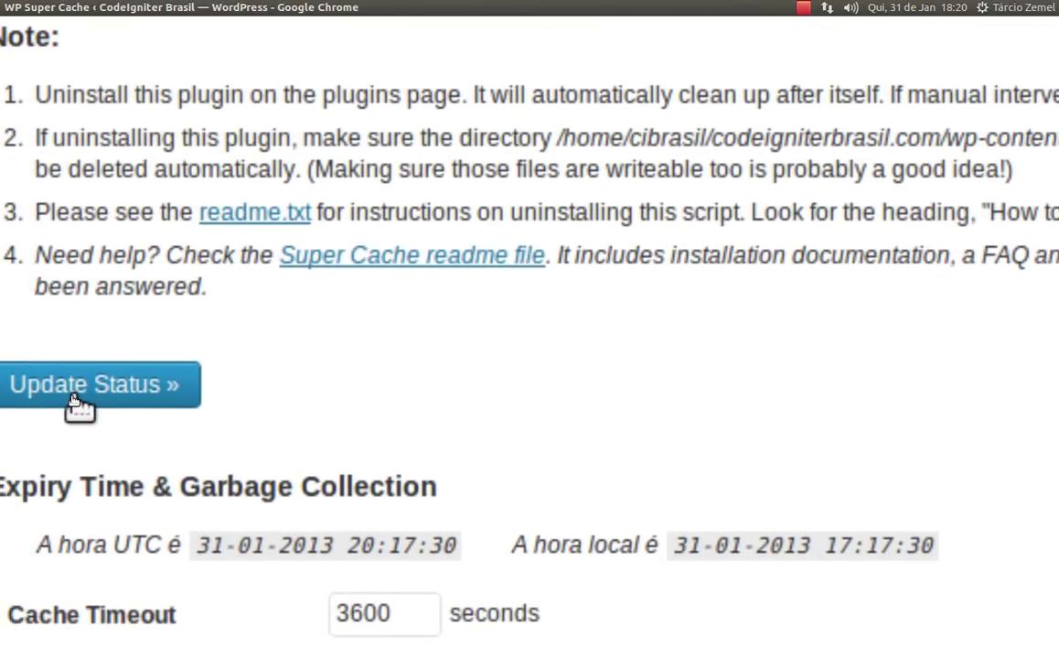
left_click(73, 396)
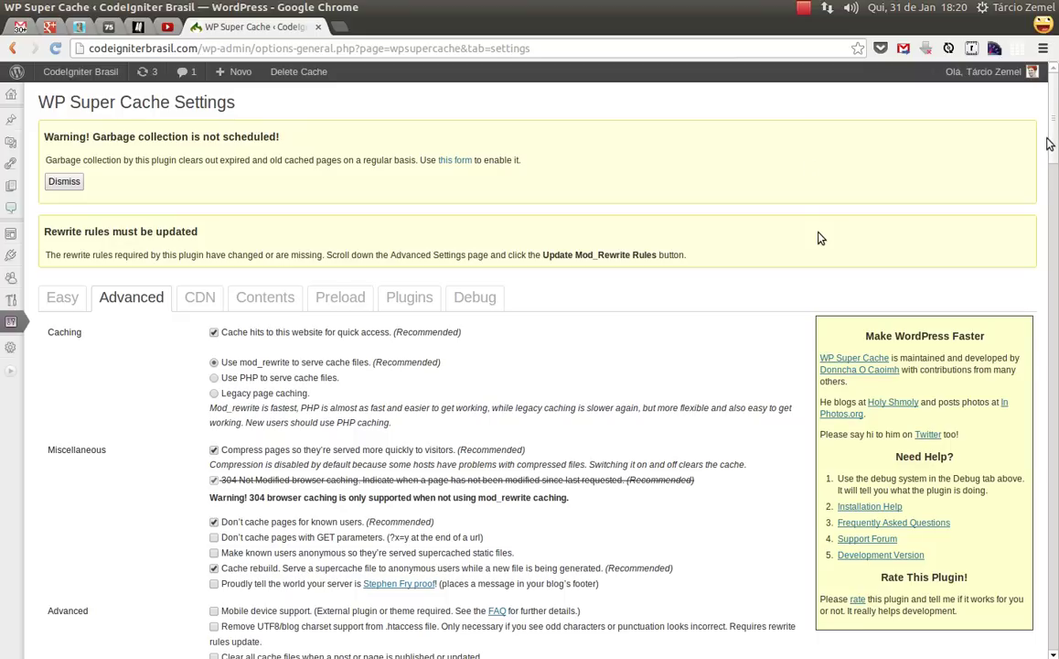
Review the required rewrite rules and update the site's mod_rewrite rules
scroll(1050, 161, "down", 3)
left_click_drag(1051, 162, 1027, 339)
scroll(1026, 338, "down", 3)
scroll(958, 357, "up", 10)
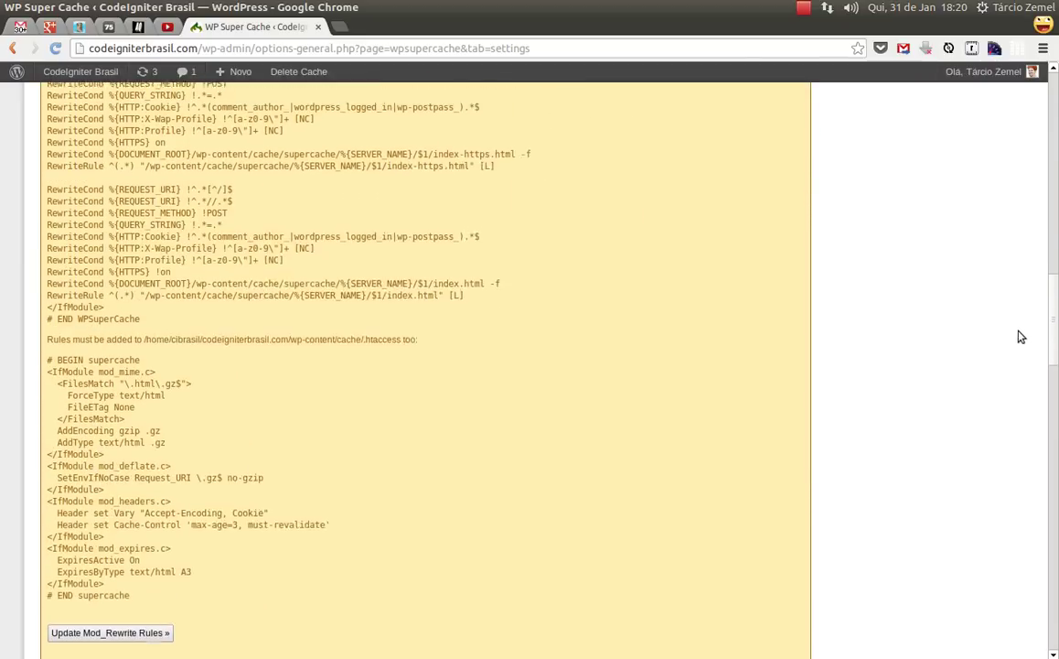
scroll(1014, 269, "down", 3)
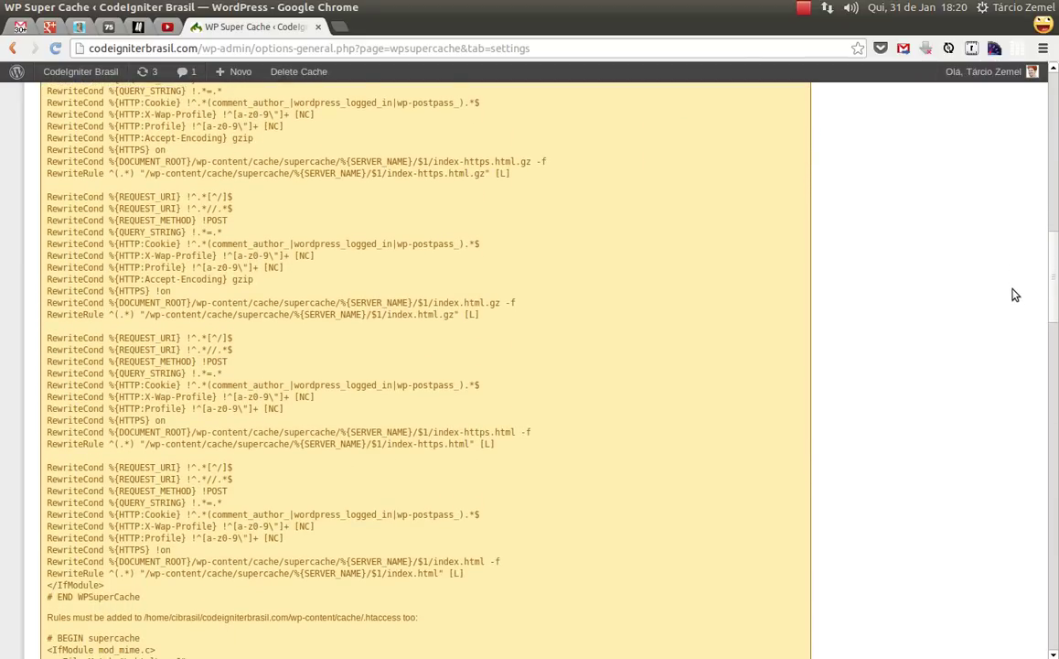
scroll(1014, 295, "down", 8)
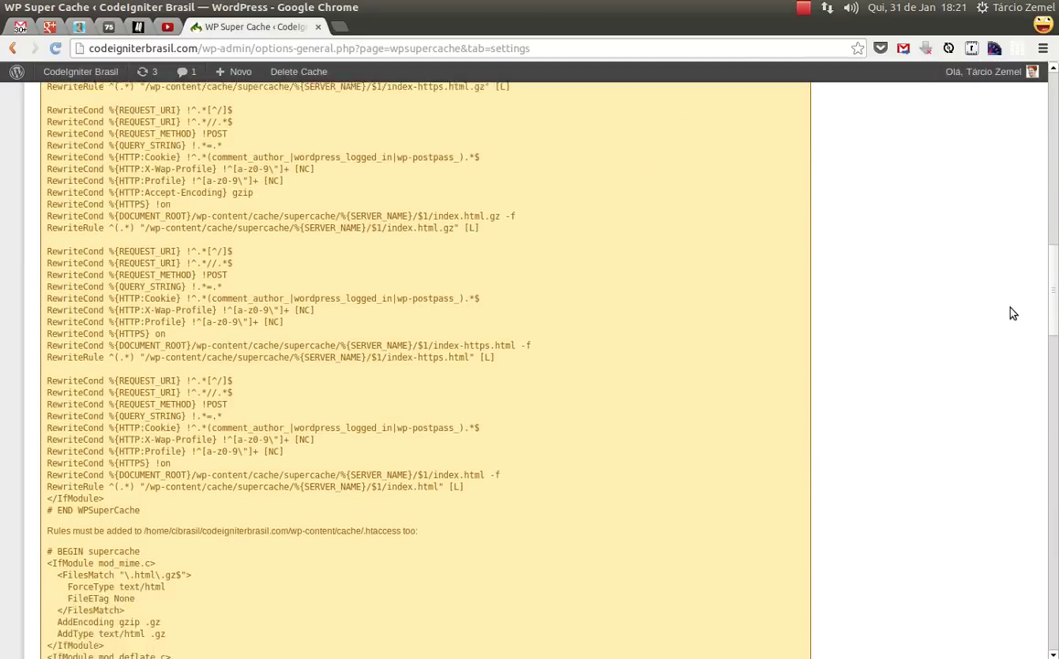
scroll(1010, 295, "up", 9)
scroll(1003, 355, "down", 10)
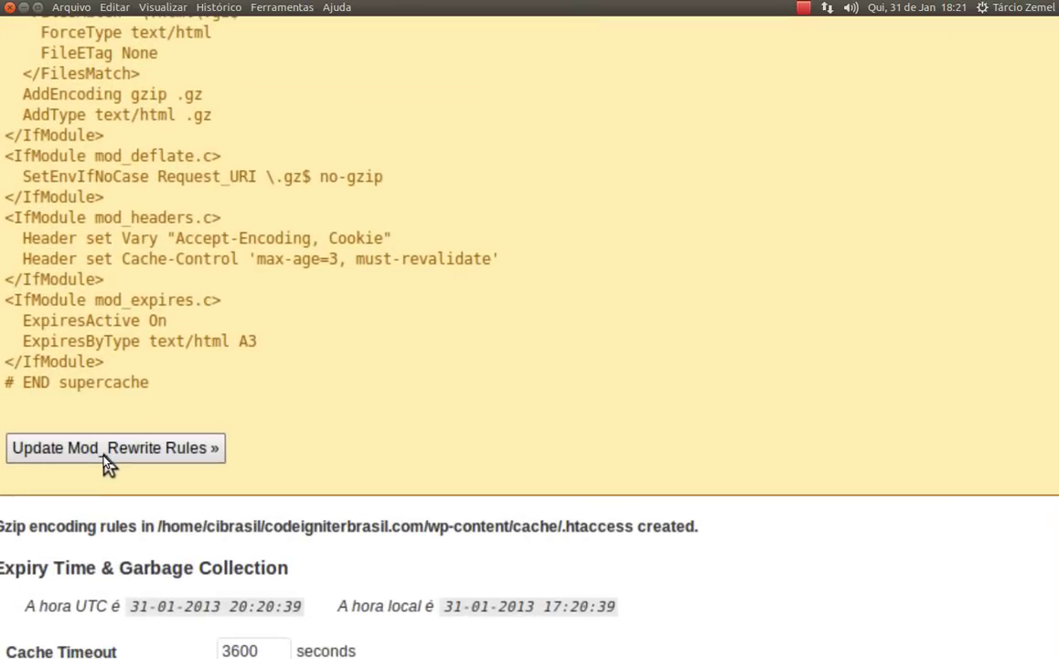
left_click(100, 461)
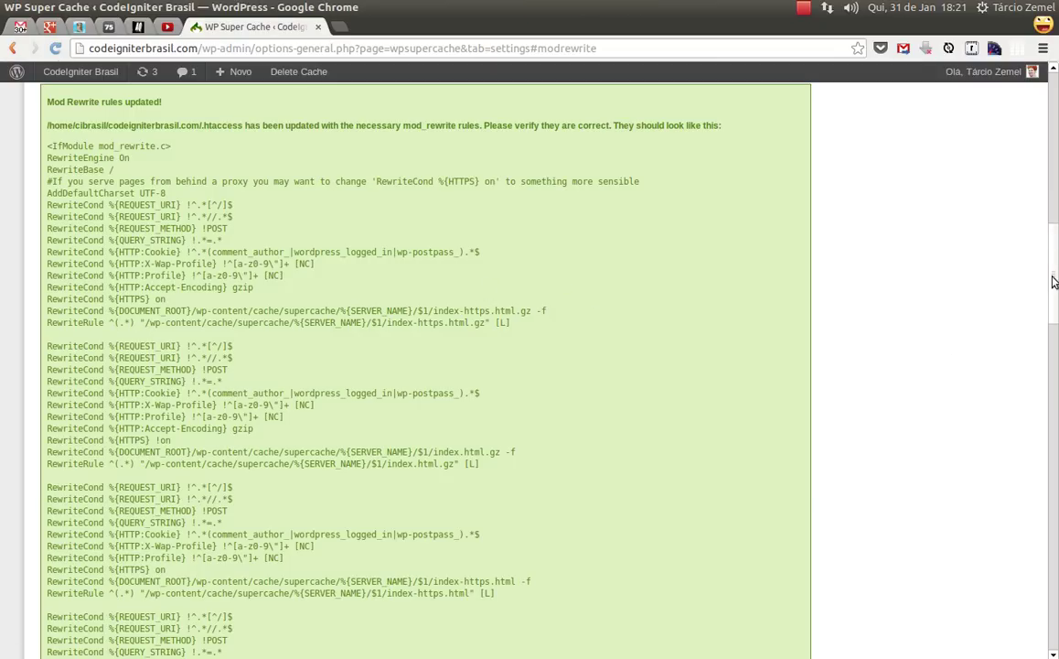
Keep the garbage collection interval at Uma vez por Semana with the Clock scheduler, and enable the email notification for its runs
left_click_drag(1052, 280, 1027, 396)
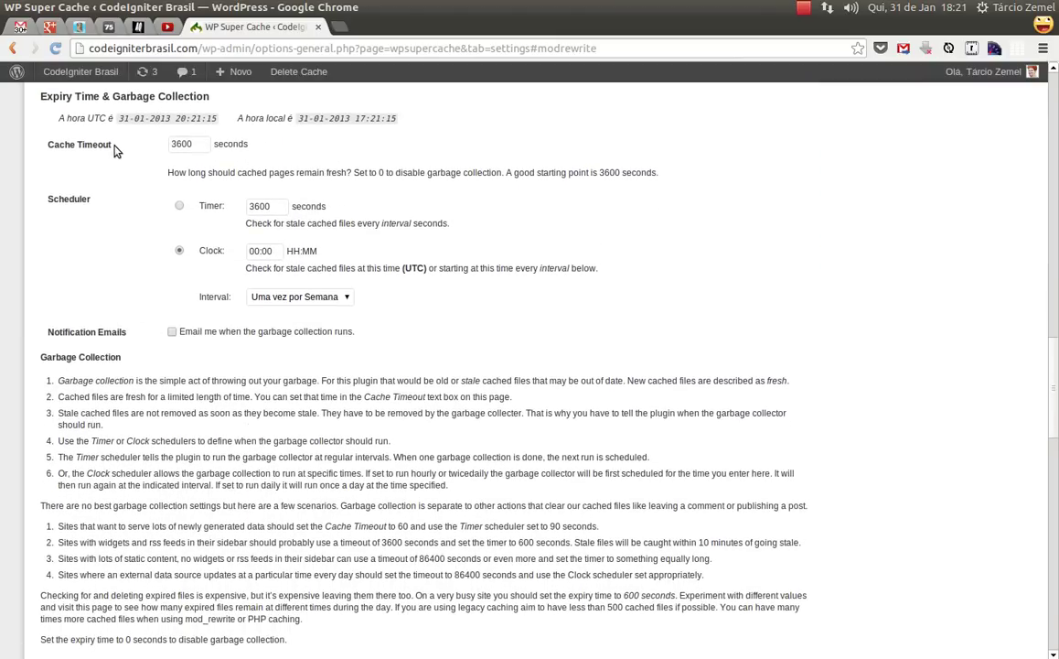
left_click(200, 143)
left_click(239, 144)
left_click(200, 143)
left_click(656, 173)
left_click(278, 250)
left_click(347, 300)
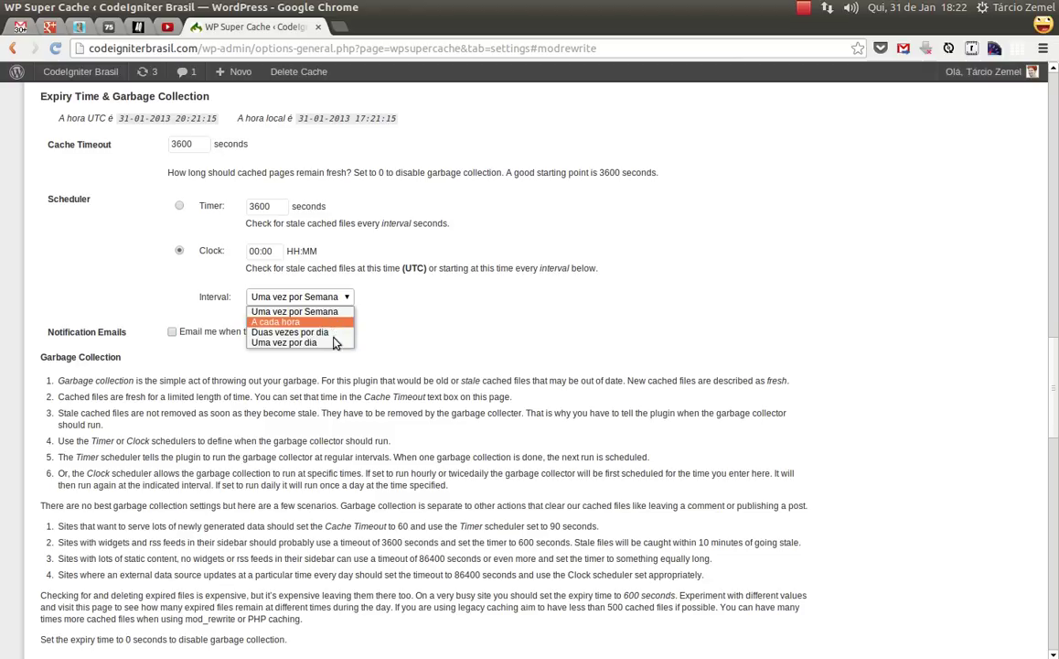
left_click(341, 313)
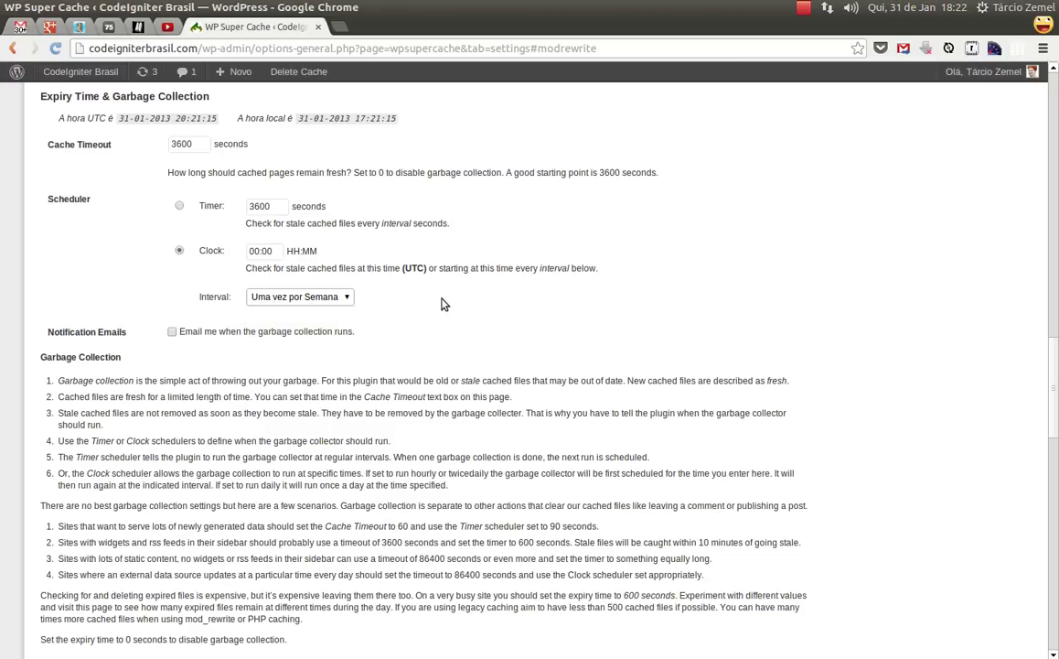
left_click(349, 298)
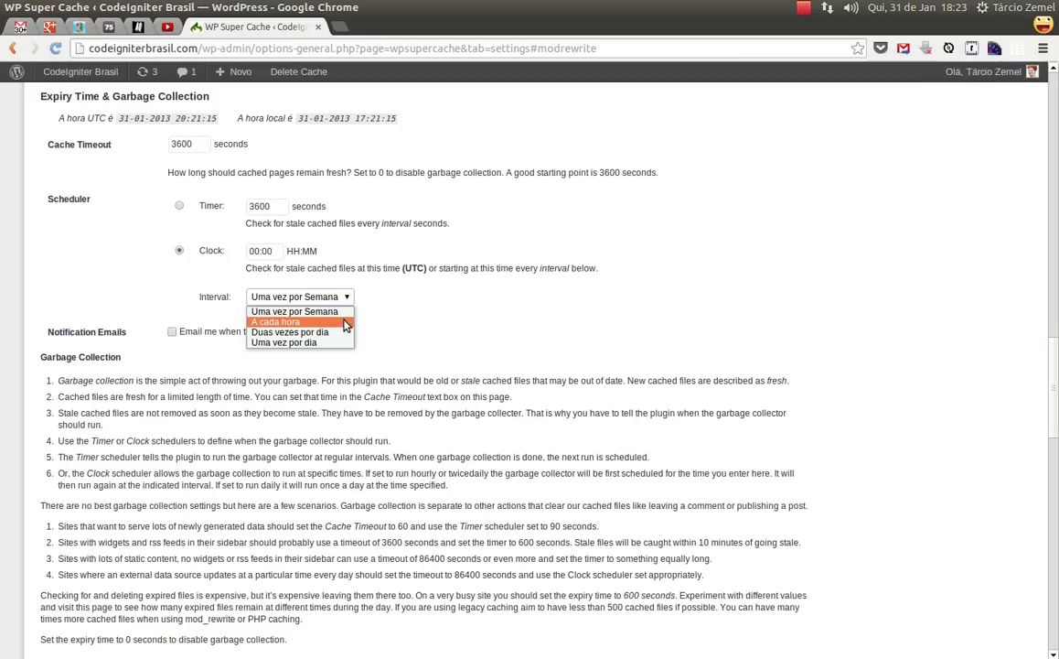
key("Escape")
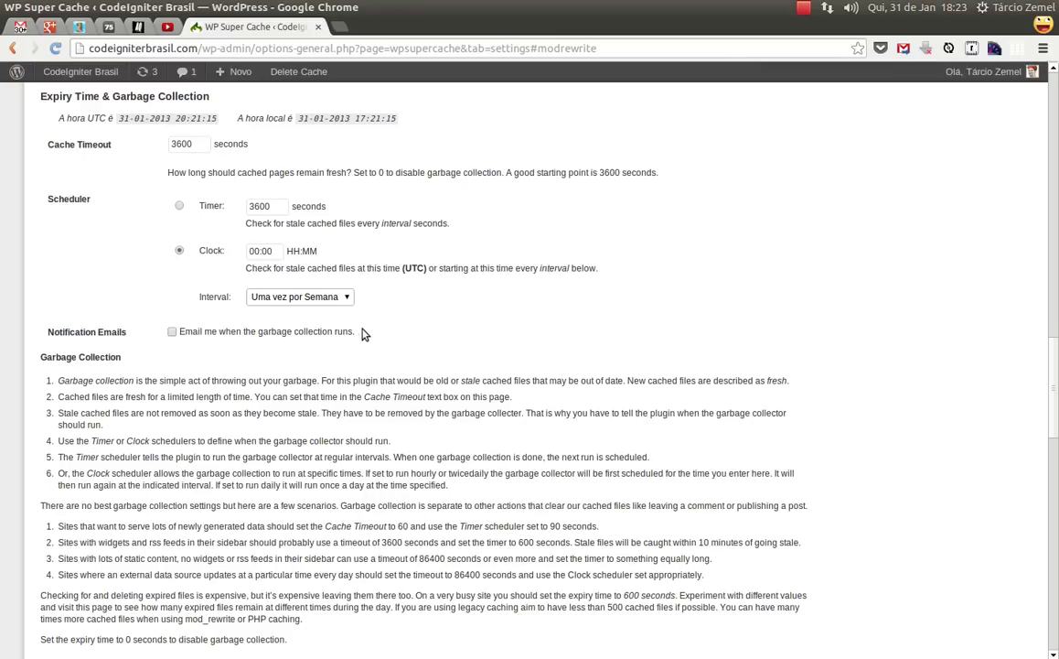
left_click(172, 333)
Examine the page types excluded from caching, the rejected URI strings and the list of filenames that can be cached
left_click_drag(1048, 380, 1029, 445)
scroll(1027, 450, "down", 2)
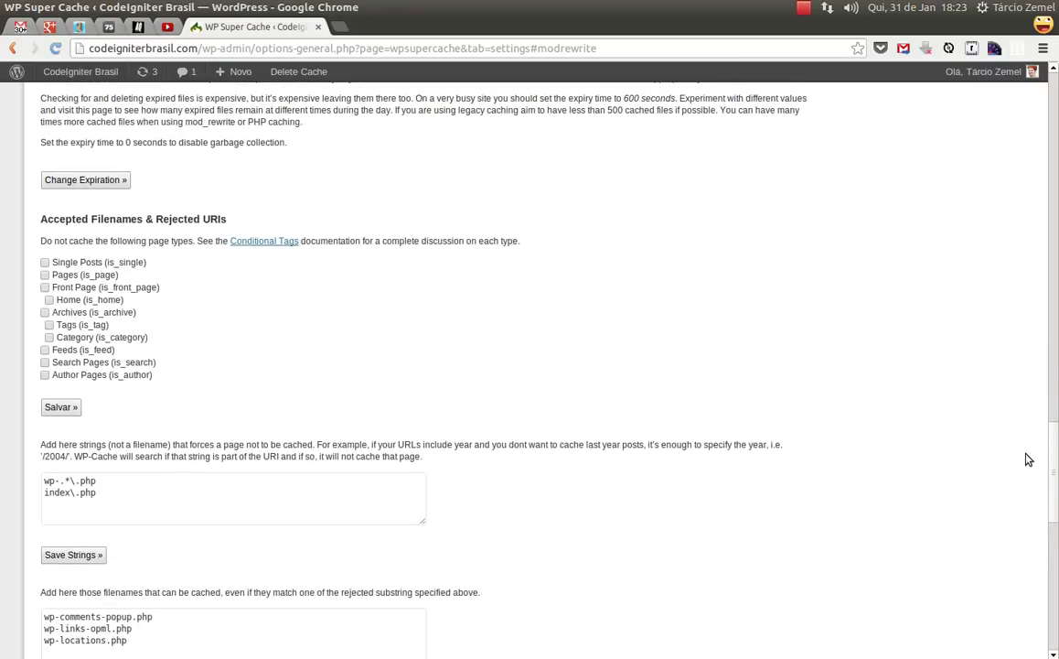
scroll(1023, 456, "down", 1)
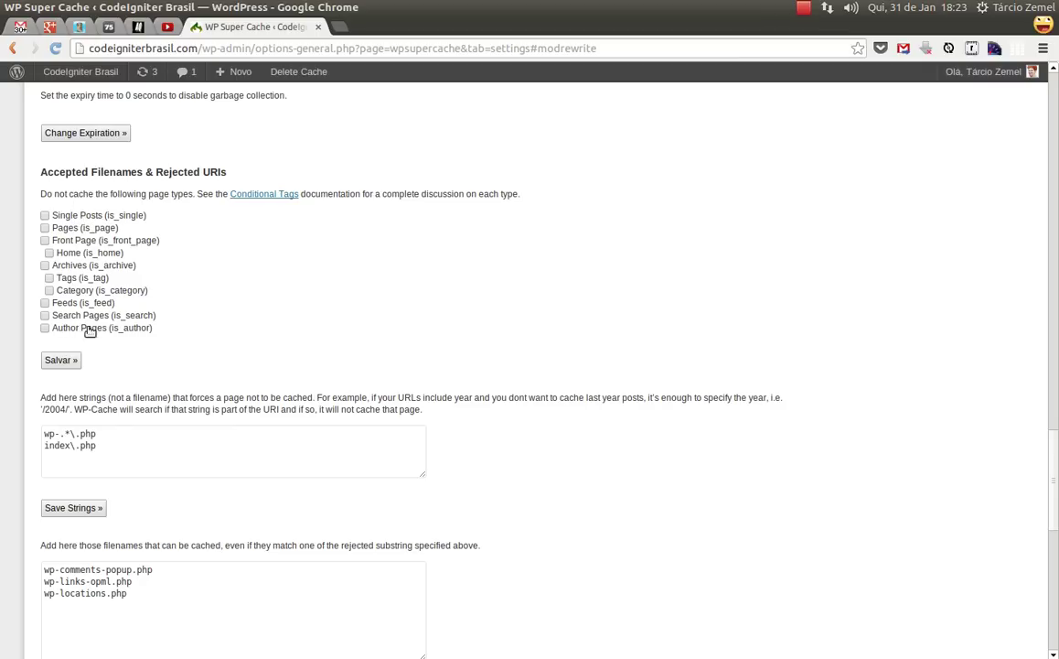
scroll(238, 357, "down", 3)
left_click(214, 332)
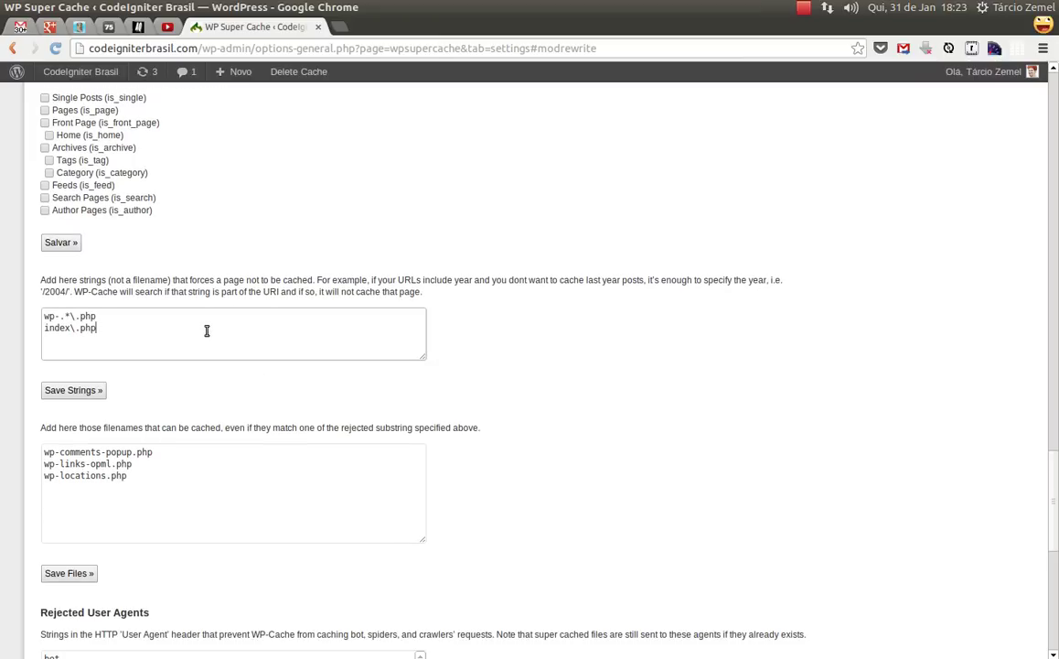
left_click_drag(45, 318, 97, 318)
left_click(230, 345)
scroll(359, 283, "down", 3)
left_click(185, 357)
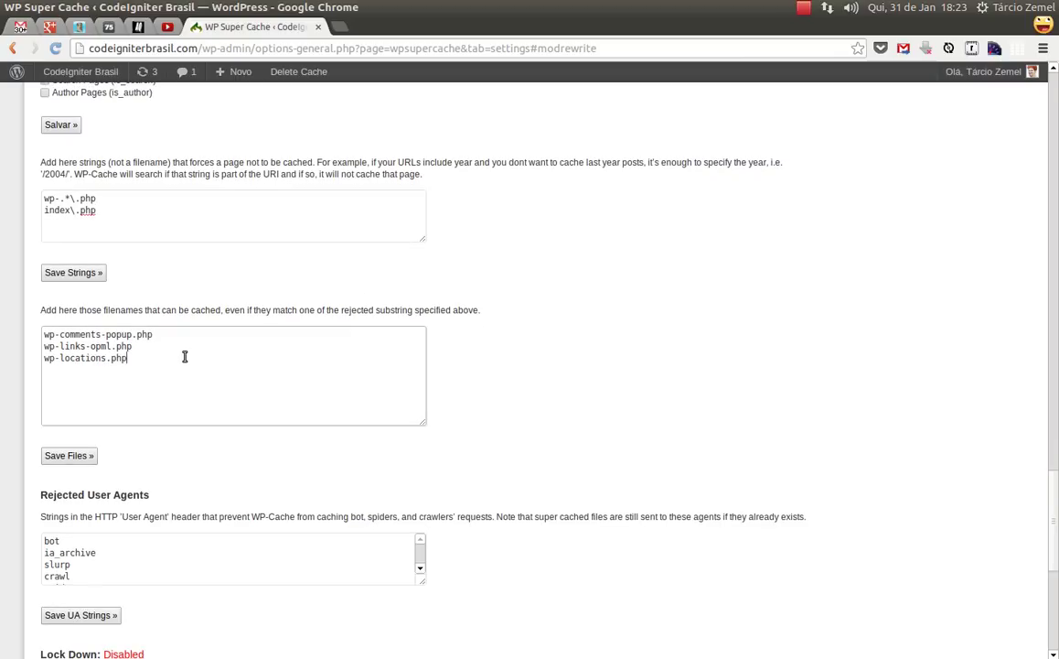
key("ctrl+a")
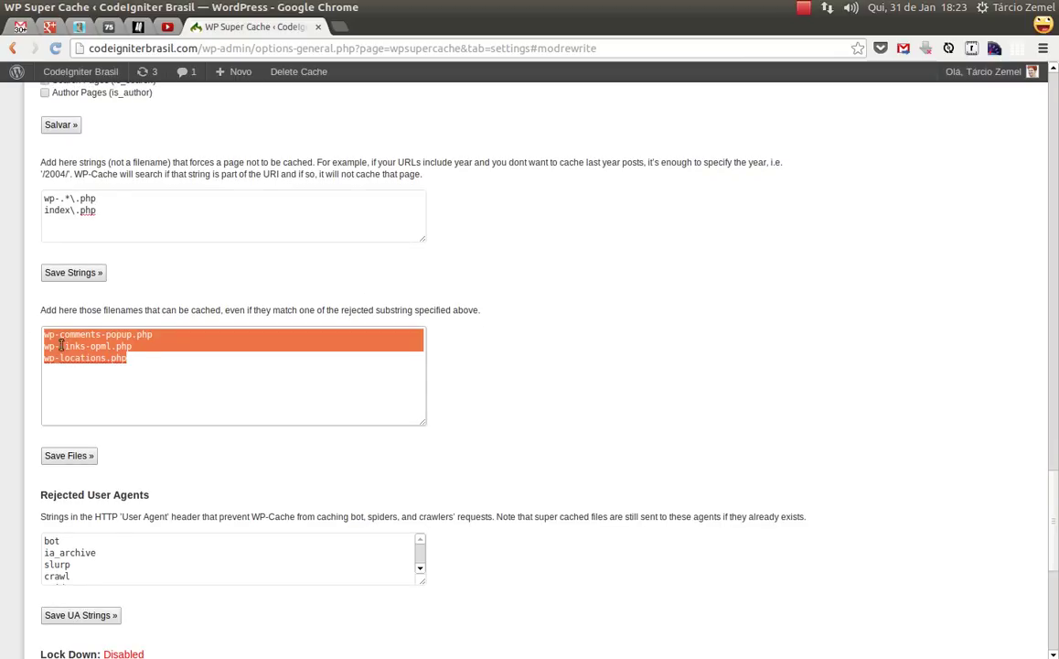
left_click(133, 361)
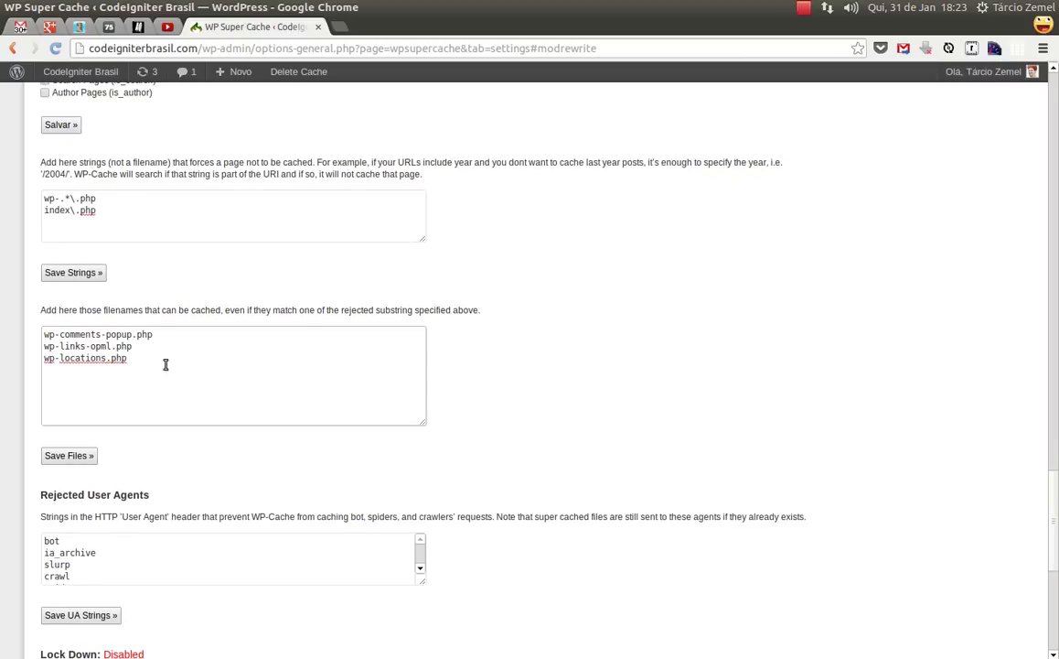
left_click(110, 197)
key("ctrl+a")
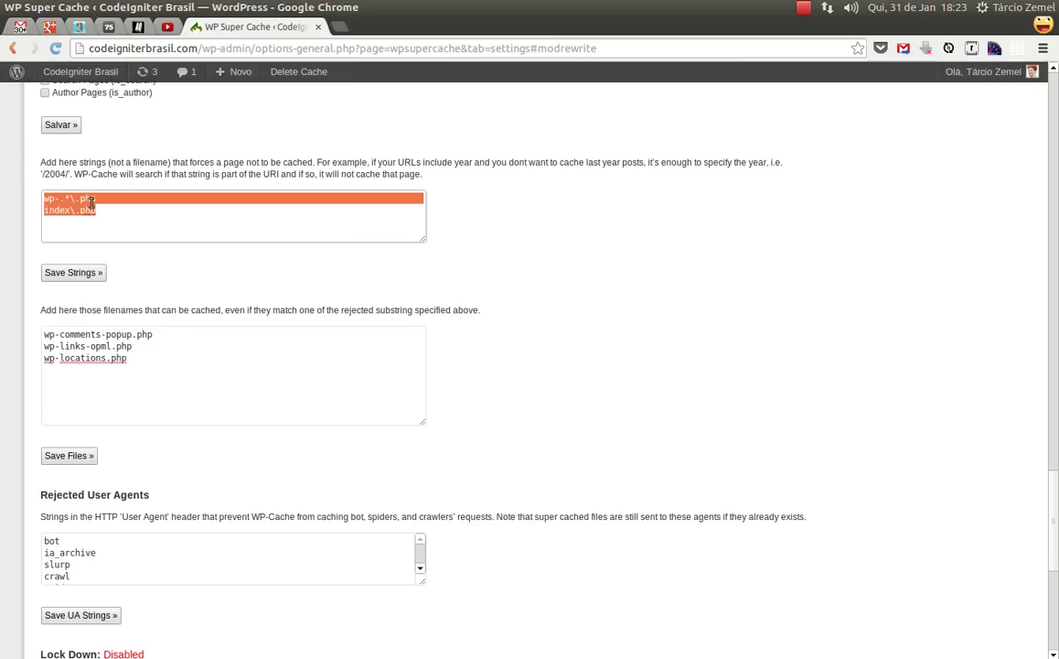
left_click(189, 364)
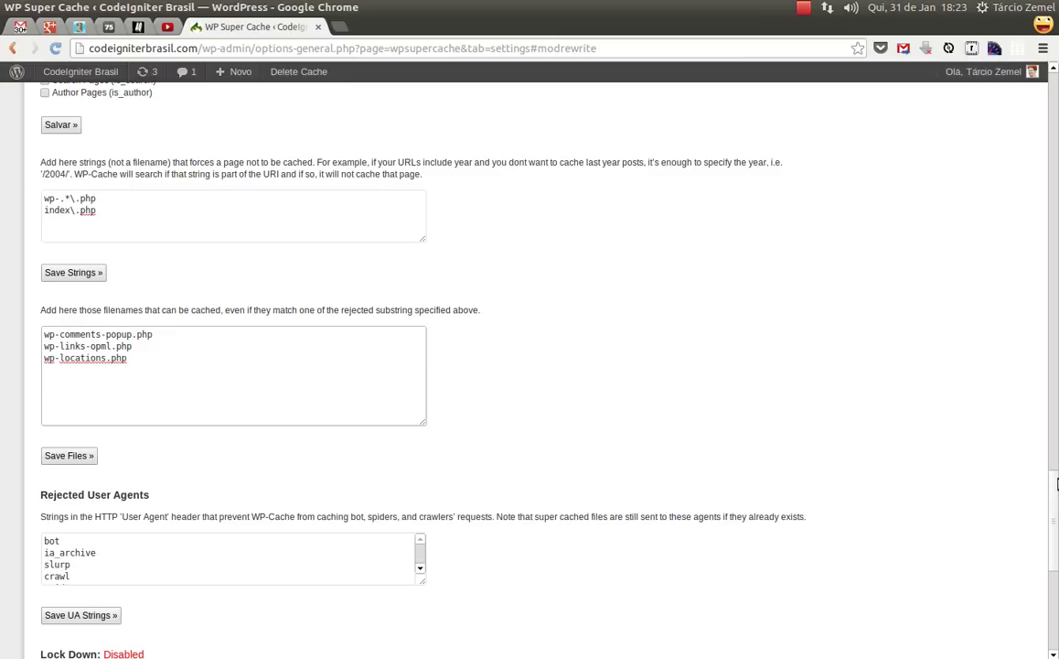
Submit the Directly Cached Files form with the direct page left blank
left_click_drag(1057, 482, 1054, 604)
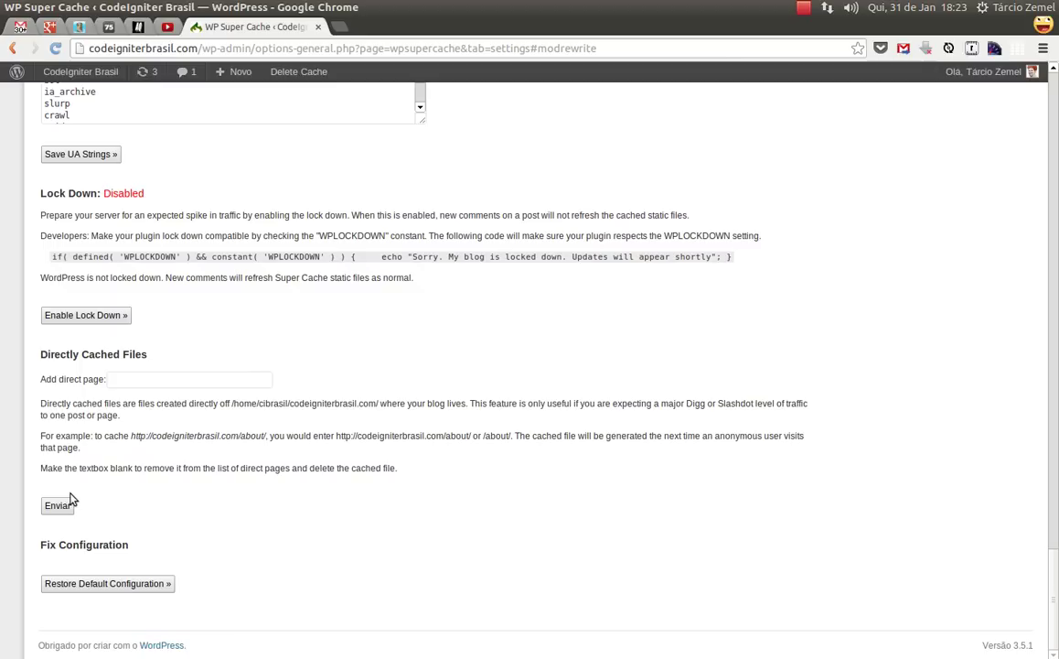
left_click(66, 513)
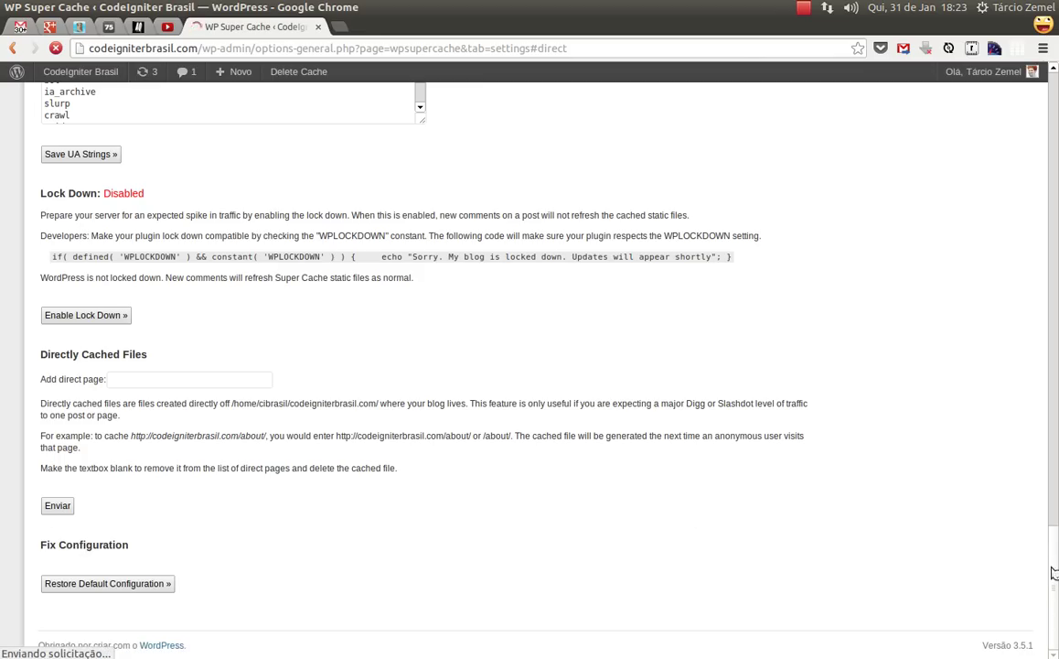
Show the plugin's cache contents and dismiss the garbage collection warning
left_click_drag(1055, 567, 1057, 85)
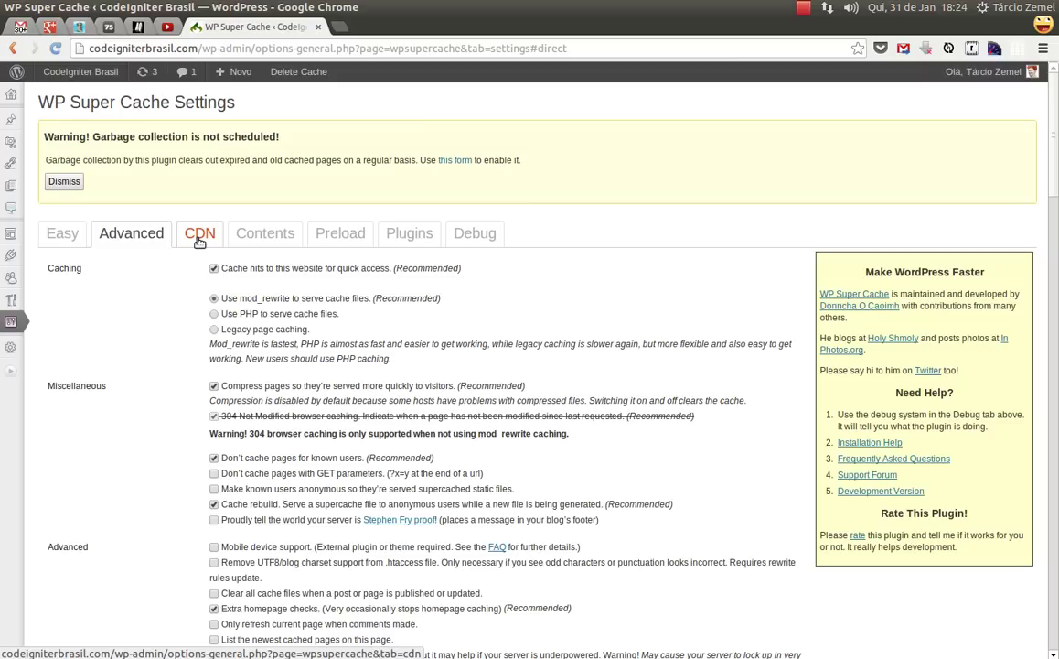
left_click(266, 236)
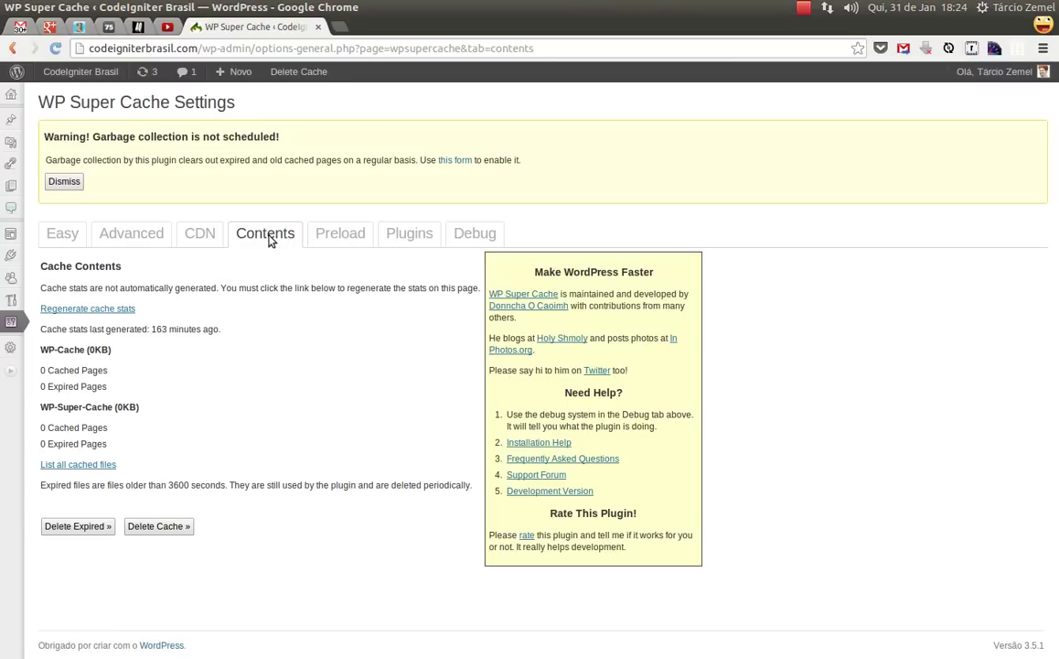
left_click(62, 181)
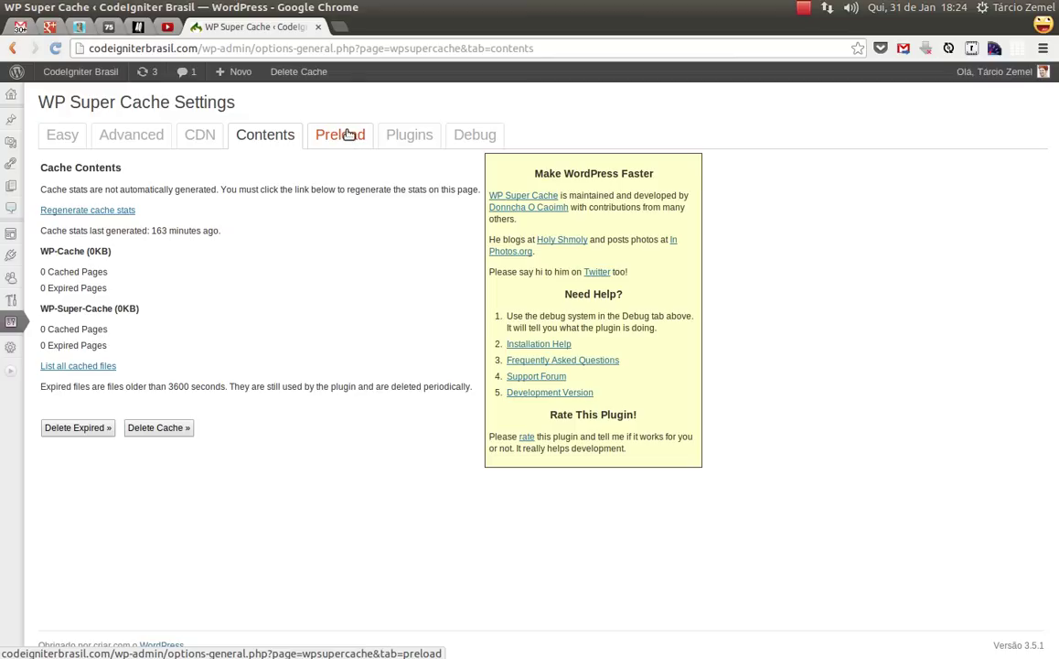
Open the CodeIgniter Brasil site alongside the plugin settings and view the article "CodeIgniter e Composer: como integrar e usar"
middle_click(105, 75)
left_click(389, 28)
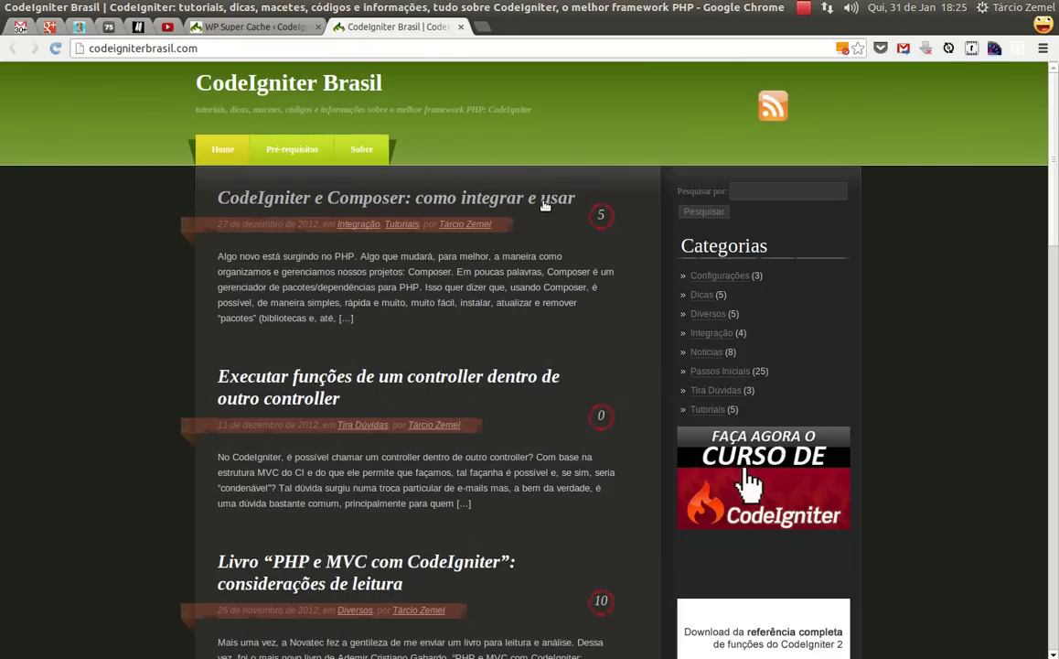
left_click_drag(576, 198, 209, 197)
left_click(169, 208)
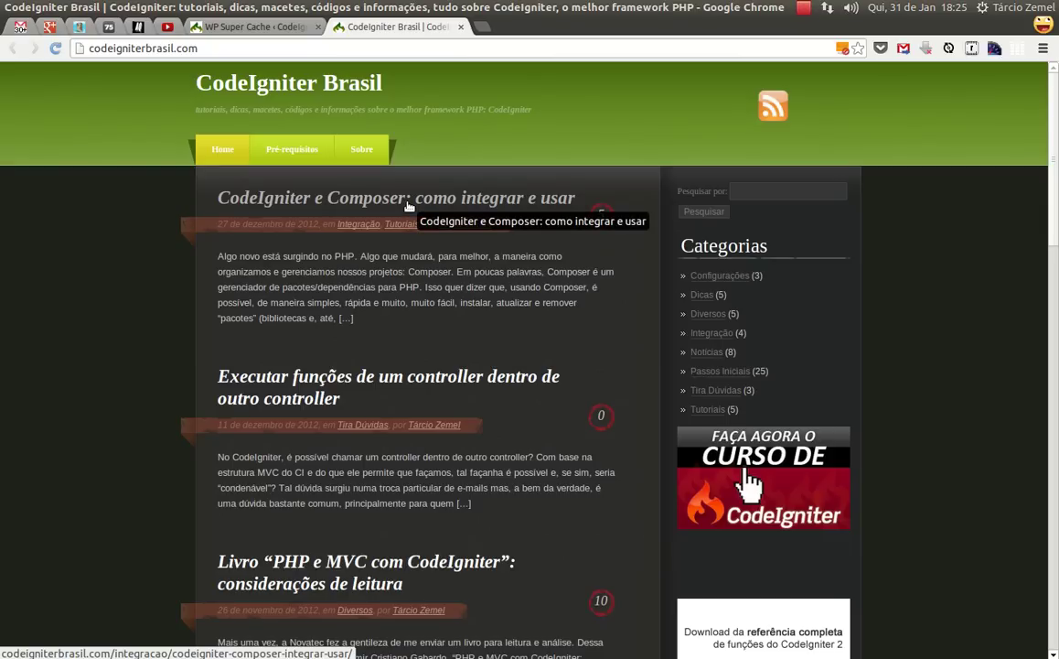
left_click(408, 206)
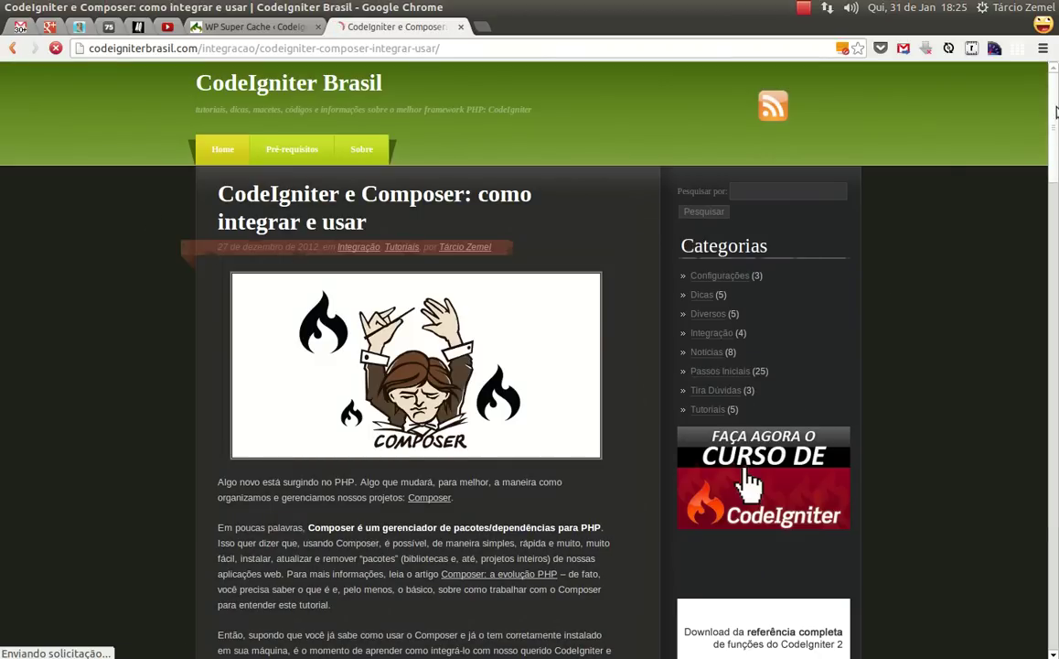
Load the address of the CodeIgniter e Composer article in a new incognito window
left_click_drag(1054, 109, 1053, 73)
left_click_drag(440, 48, 81, 48)
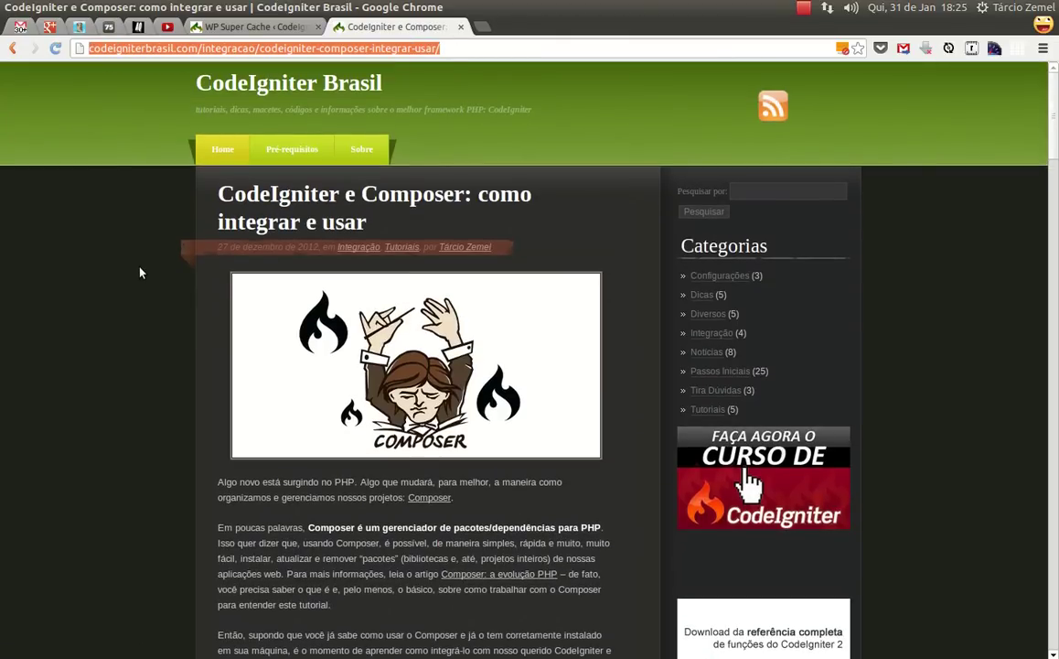
key("ctrl+shift+n")
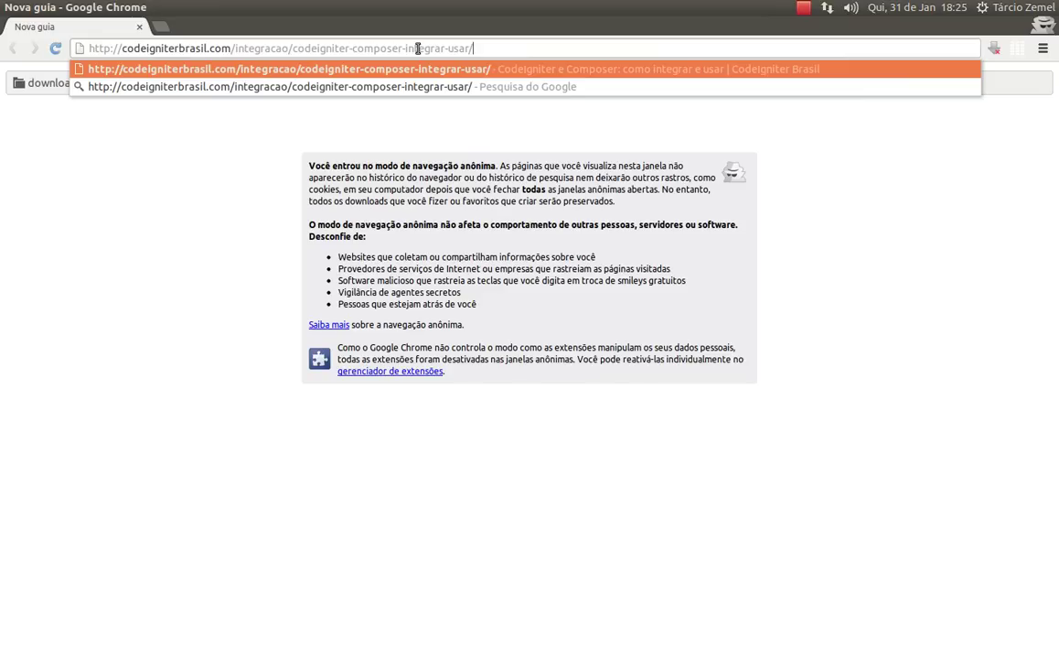
key("Return")
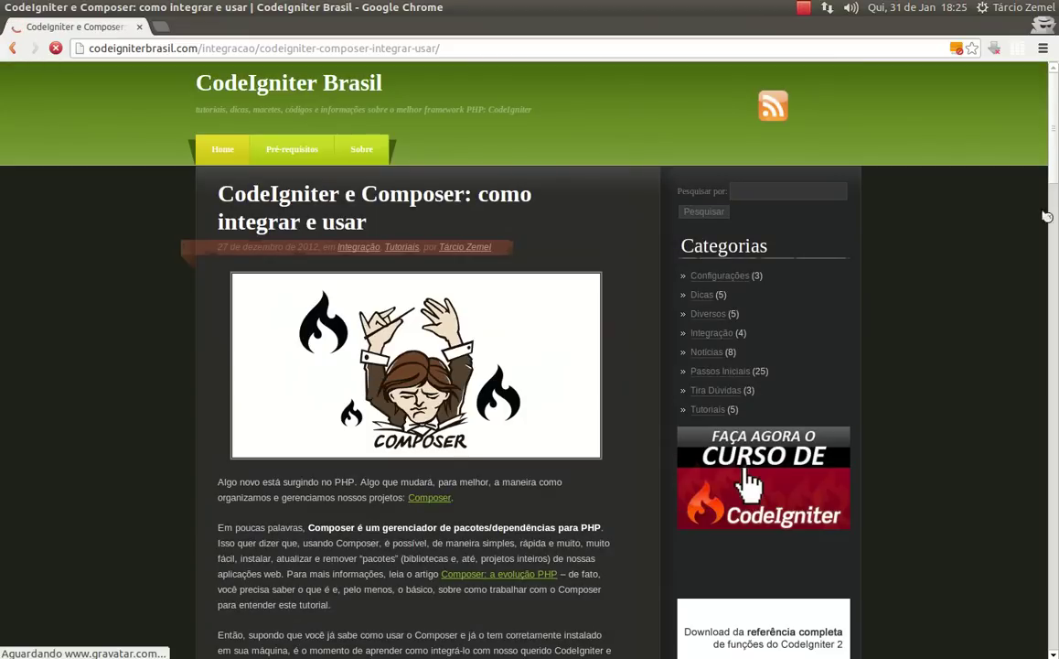
Look through the article as an anonymous visitor and close the incognito window
left_click_drag(1046, 215, 988, 330)
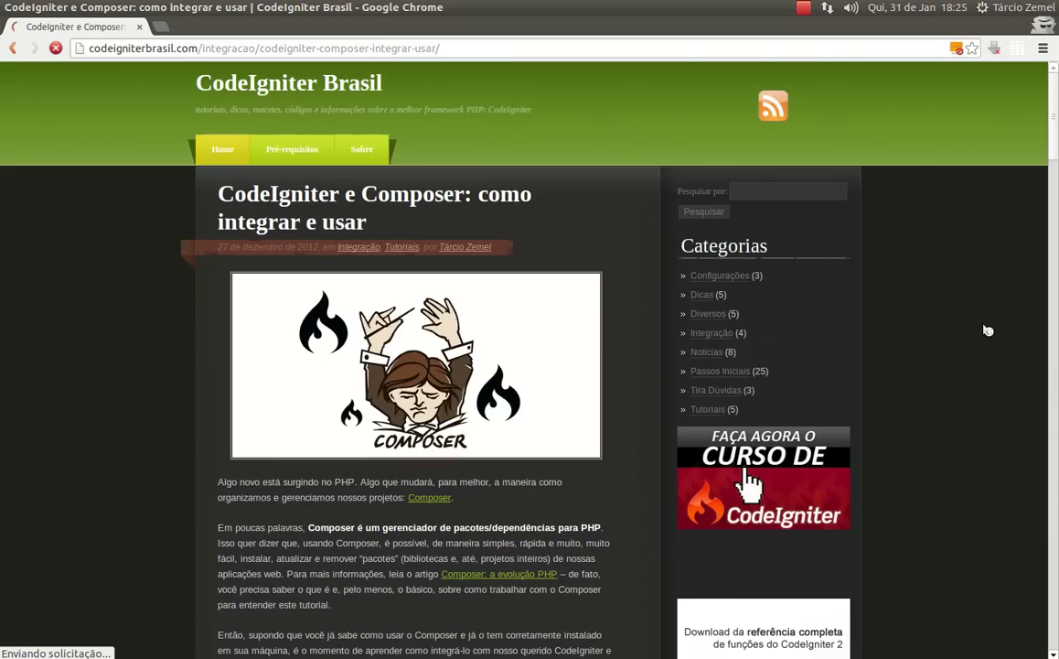
scroll(1039, 383, "down", 15)
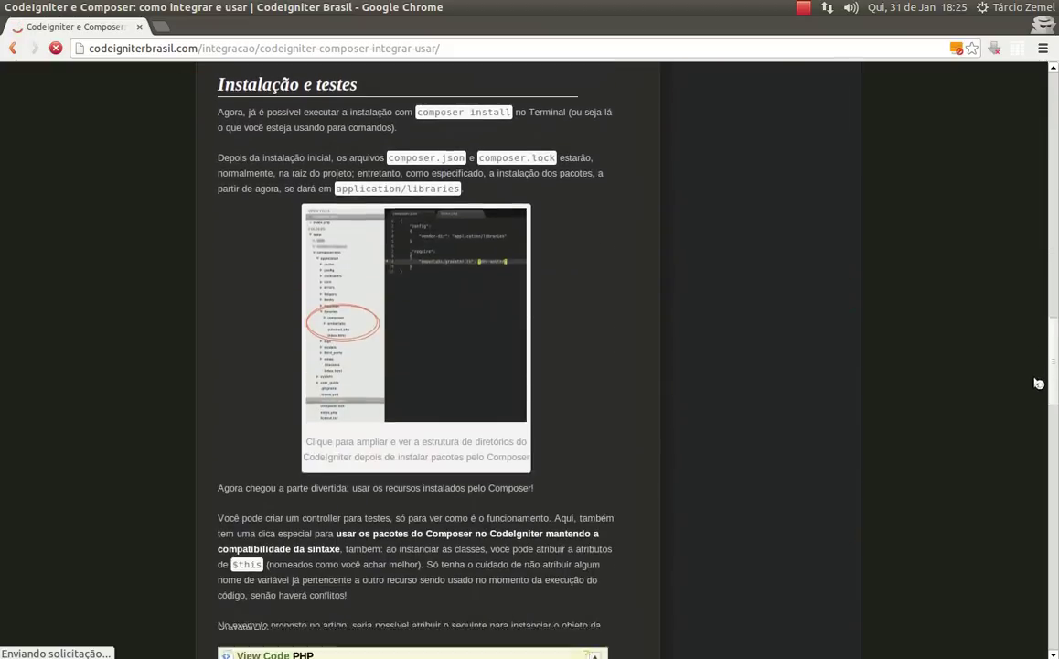
left_click_drag(1038, 383, 1036, 163)
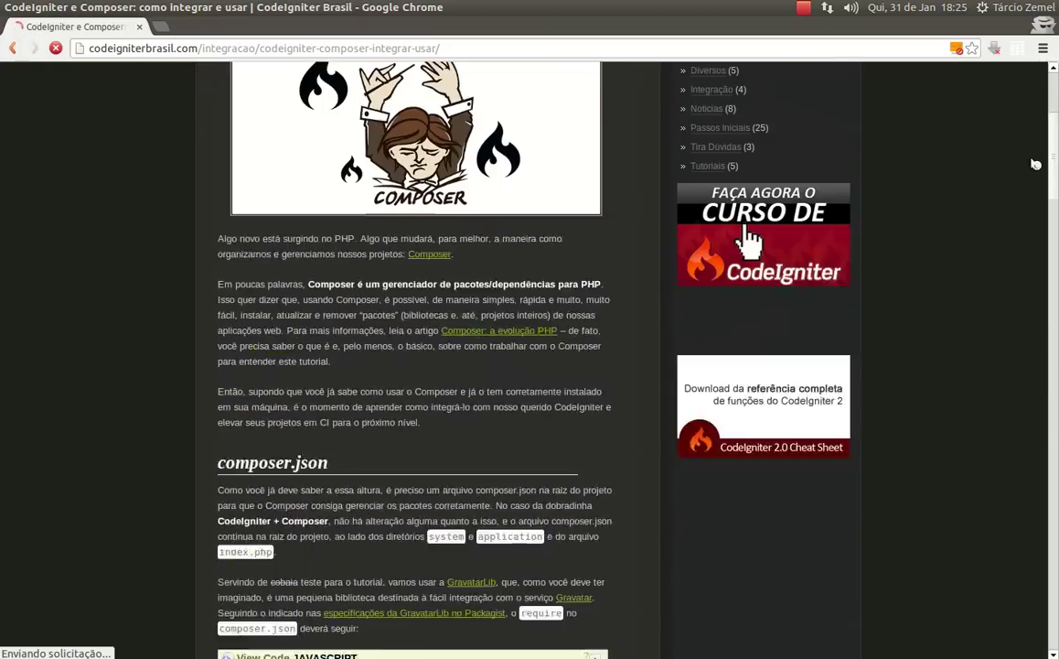
scroll(1035, 164, "up", 1)
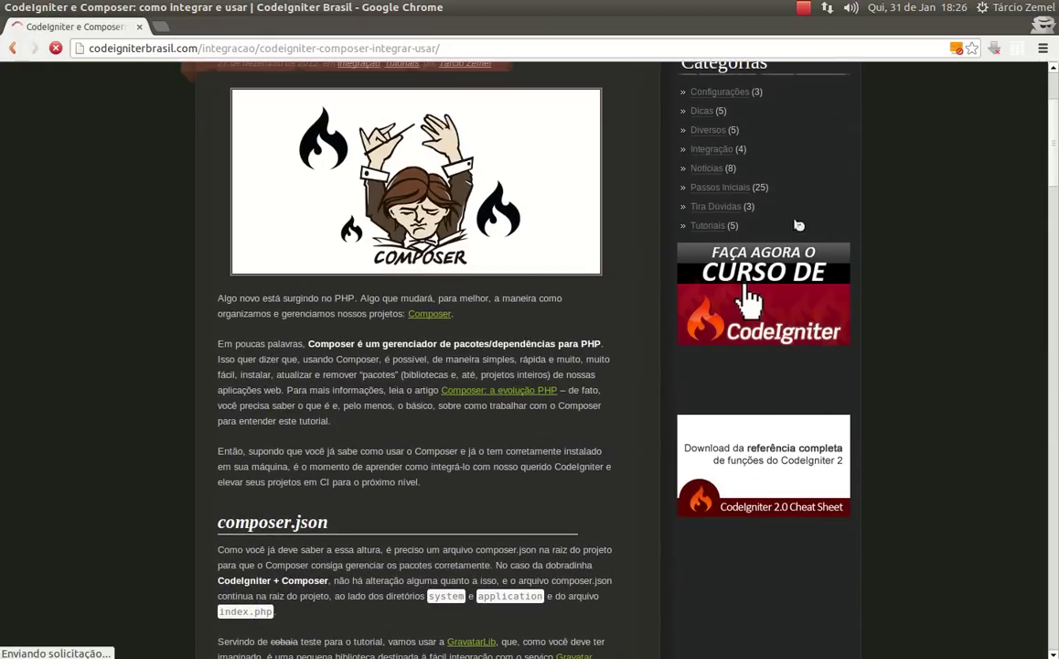
mouse_move(1043, 164)
left_mouse_down()
mouse_move(1048, 526)
mouse_move(1024, 219)
mouse_move(1034, 155)
left_mouse_up()
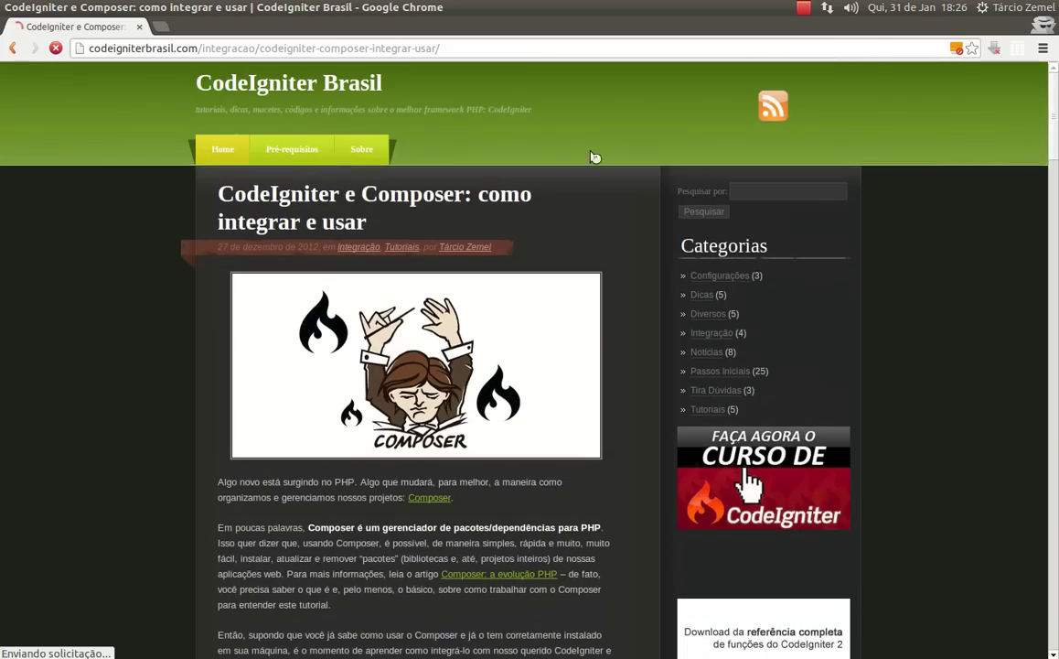
left_click(139, 30)
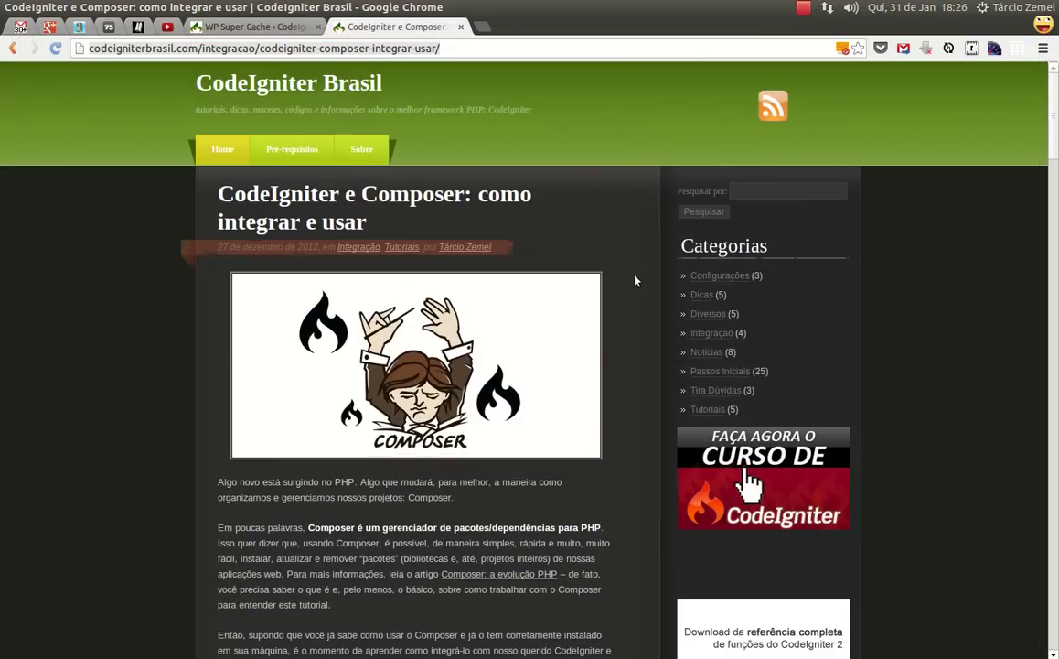
Open the Dicas category, load its address in a new incognito window and look through its articles as an anonymous visitor
left_click(705, 297)
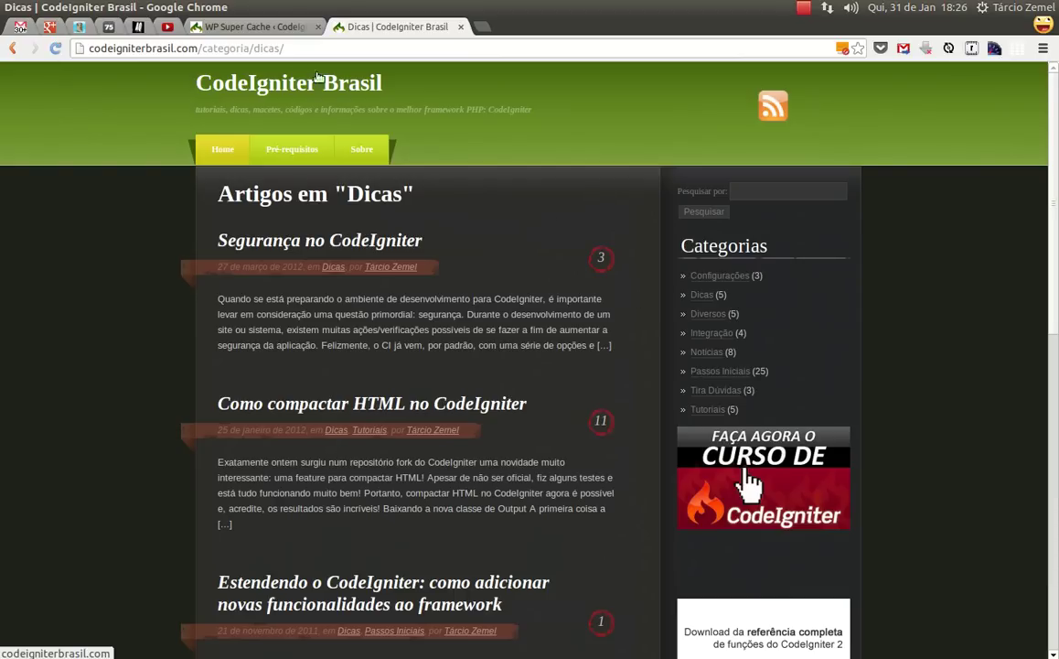
left_click(266, 48)
key("ctrl+c")
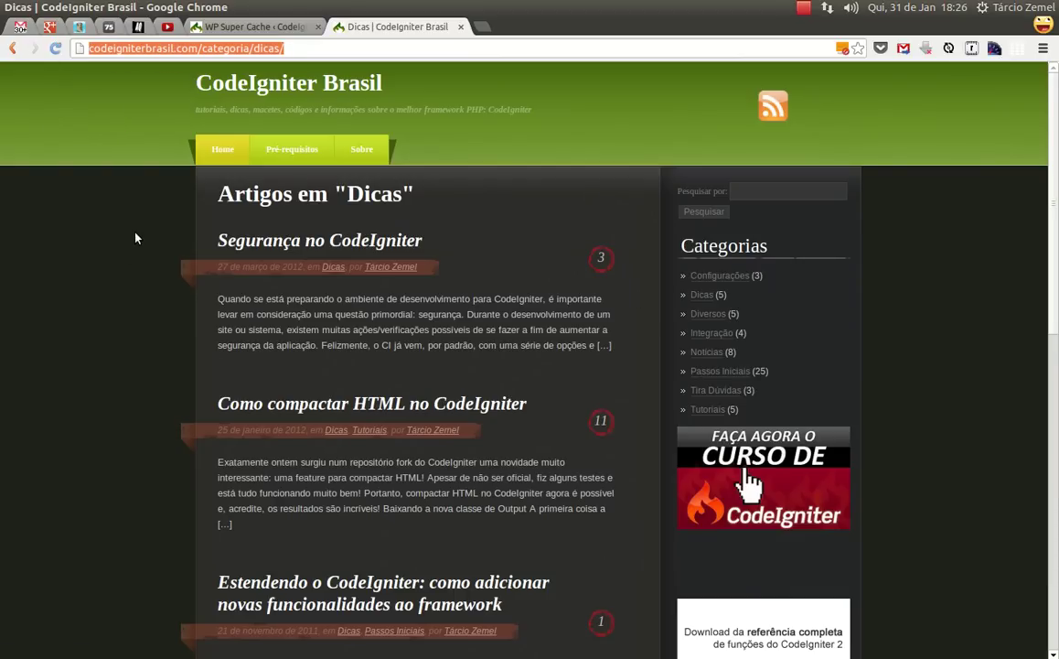
key("ctrl+shift+n")
key("ctrl+v")
key("Return")
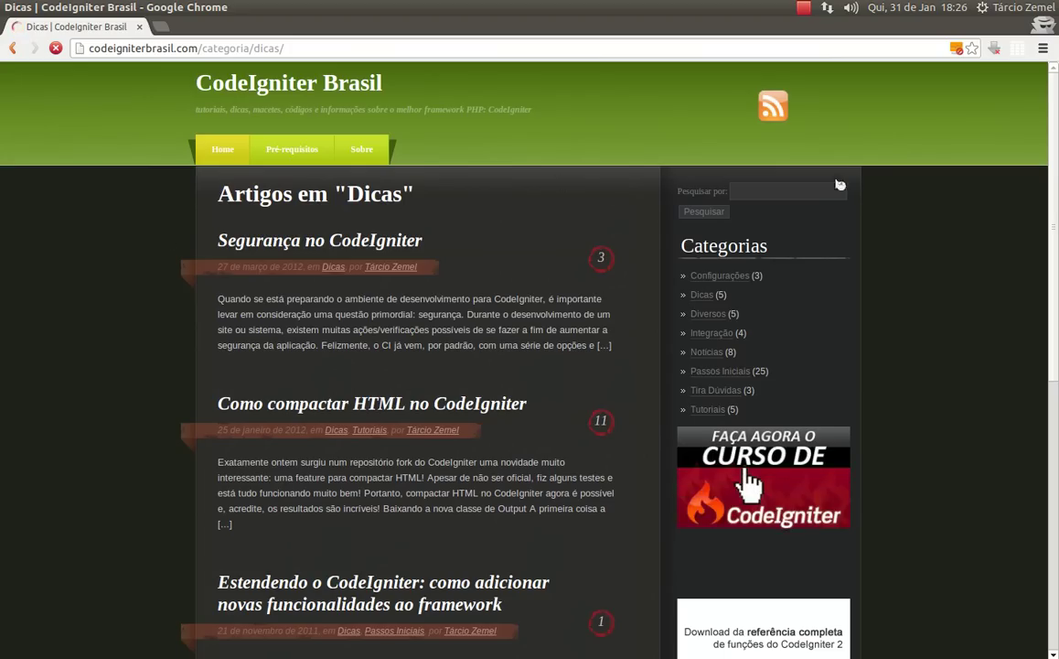
left_click_drag(1055, 186, 1056, 456)
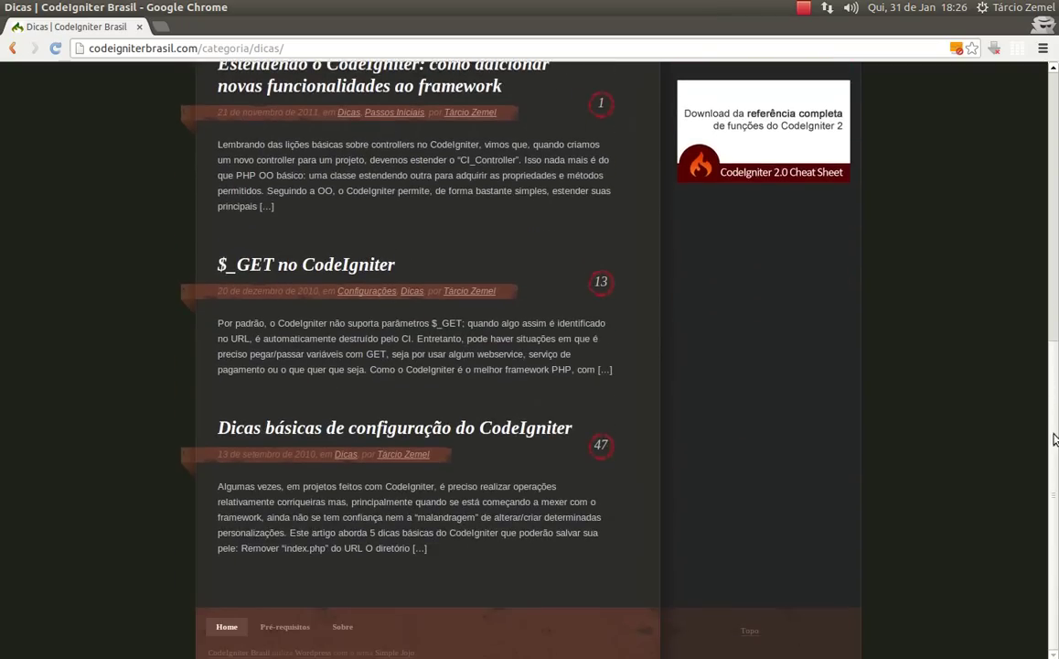
scroll(956, 366, "up", 10)
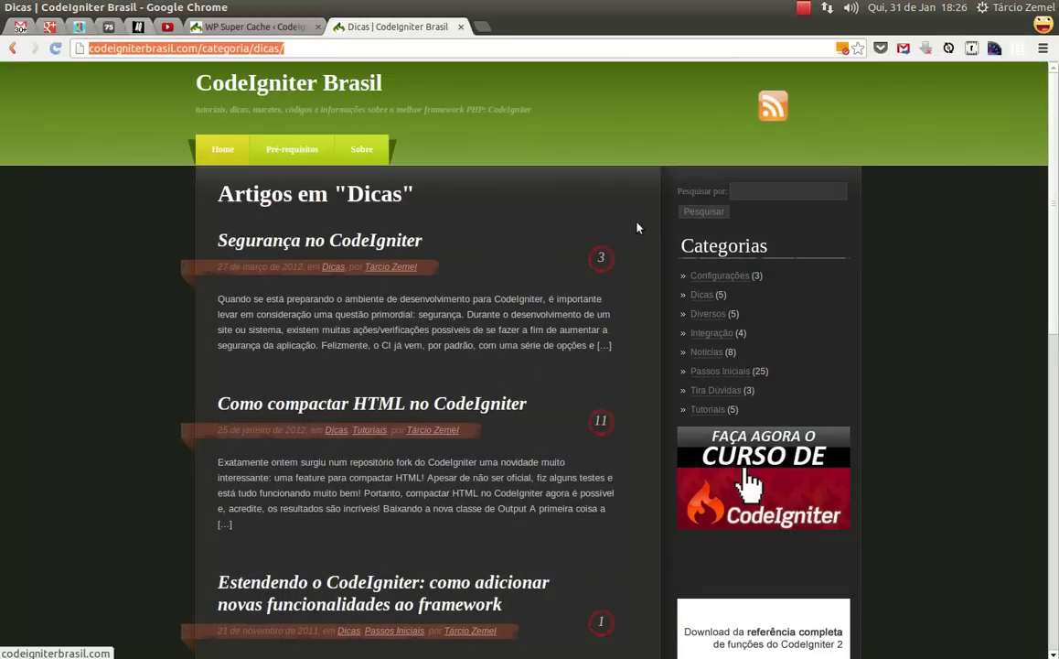
Browse the Passos Iniciais category through to its second page and return to the first page
left_click(705, 371)
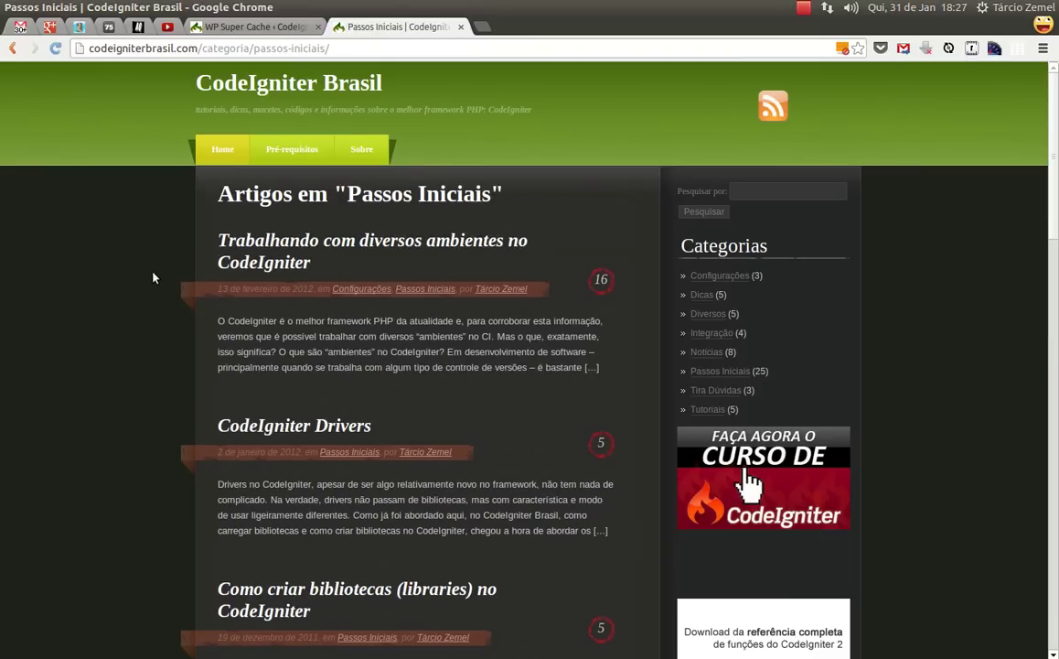
left_click_drag(1047, 132, 1051, 562)
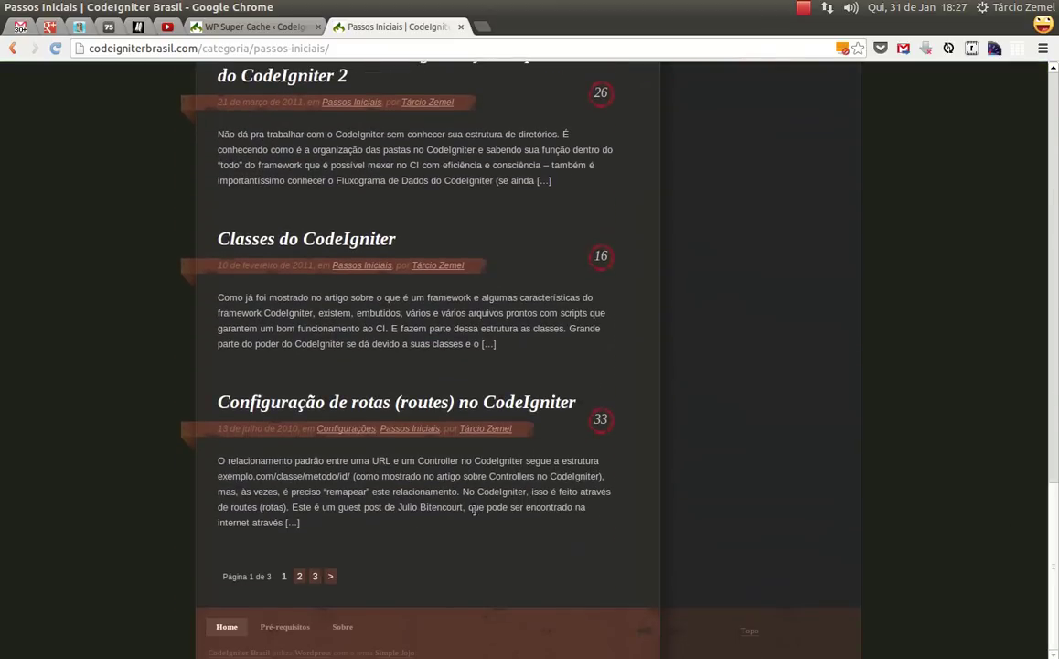
left_click(298, 575)
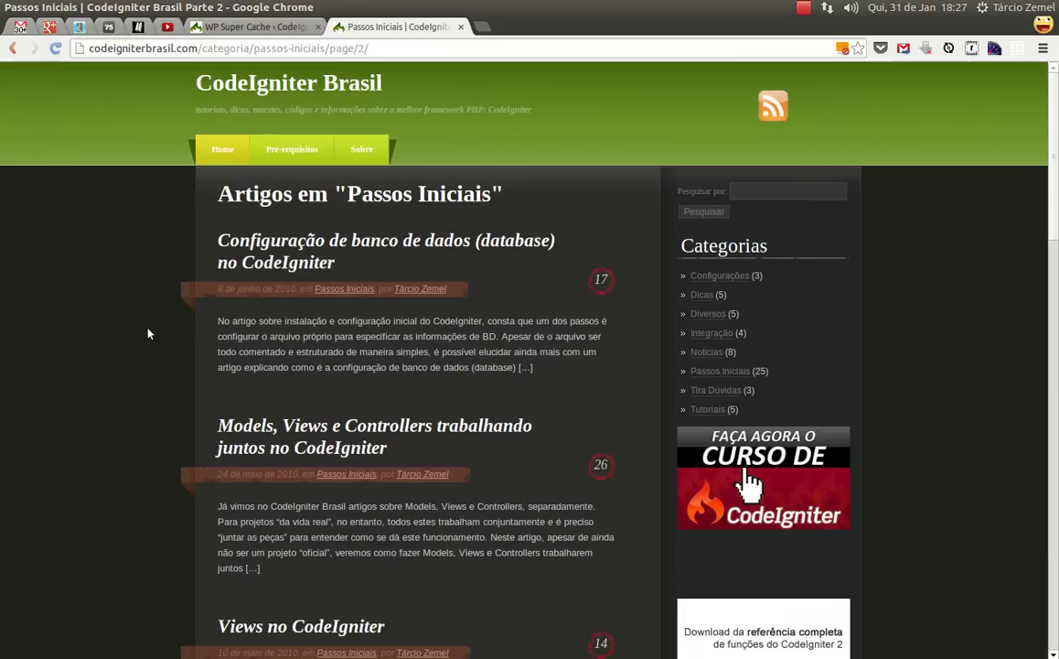
scroll(148, 334, "down", 12)
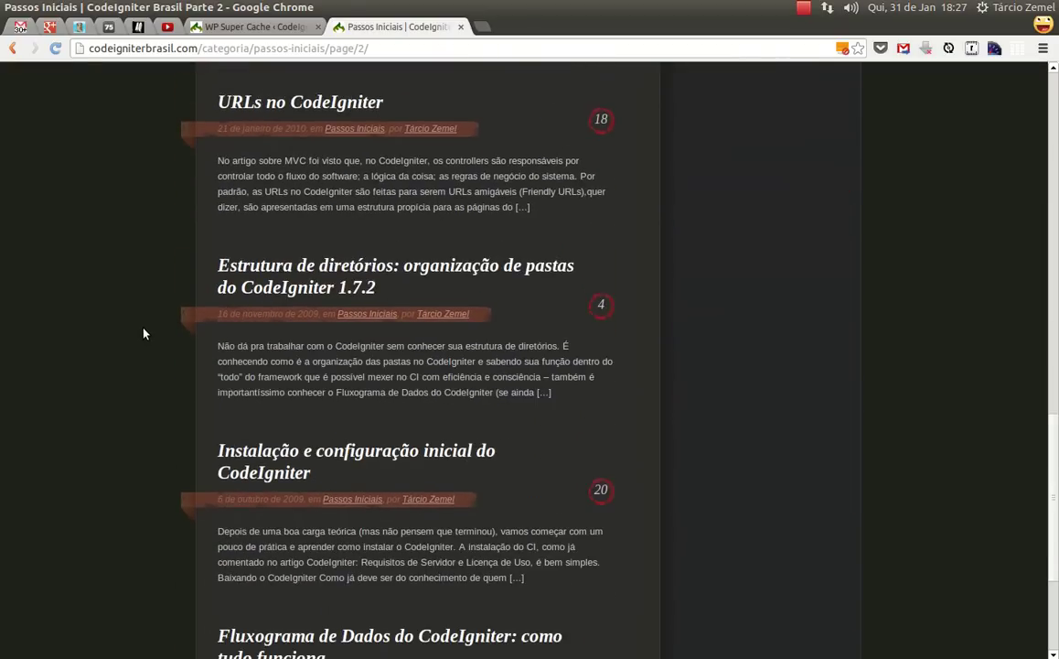
scroll(144, 334, "down", 5)
left_click(300, 576)
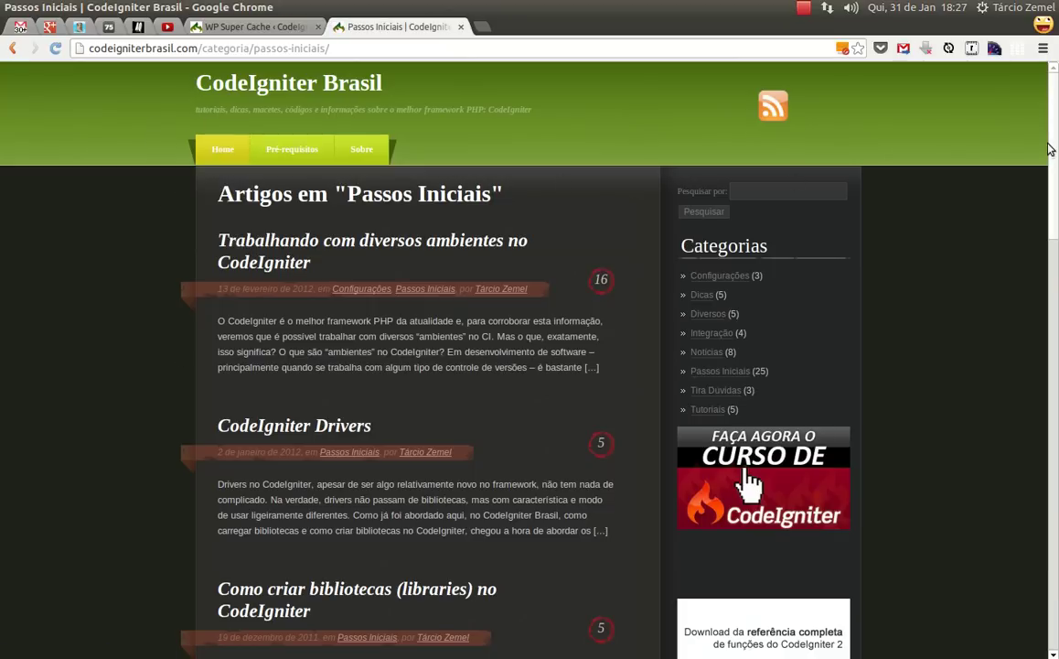
Load the address of the Passos Iniciais category in a new incognito window
left_click_drag(356, 52, 194, 48)
left_click(118, 224)
left_click(339, 47)
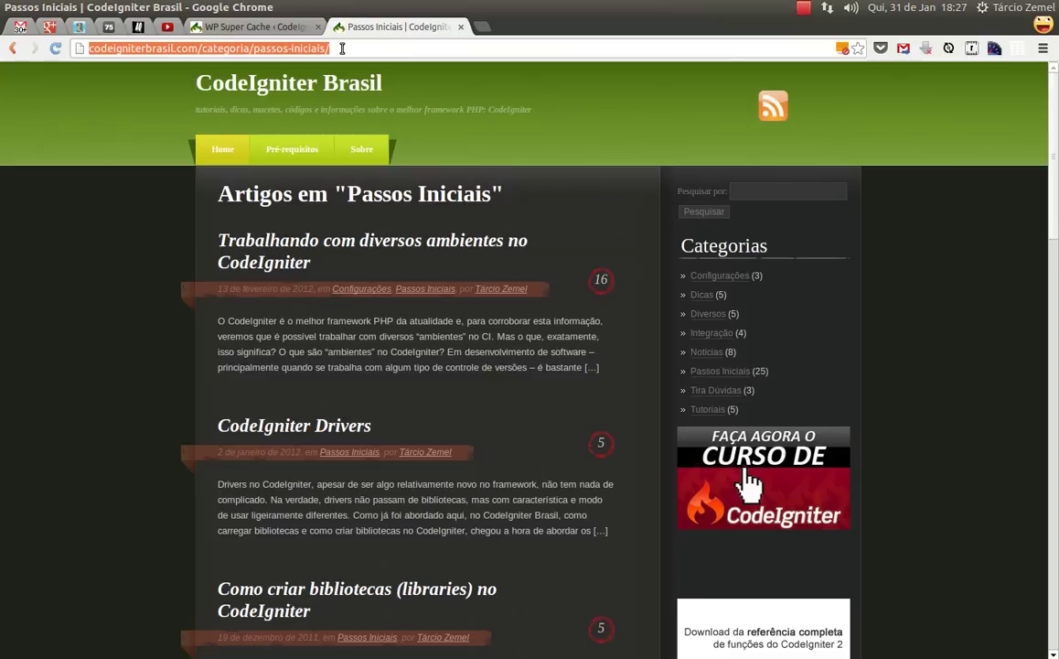
key("ctrl+c")
key("ctrl+shift+n")
key("ctrl+v")
key("Return")
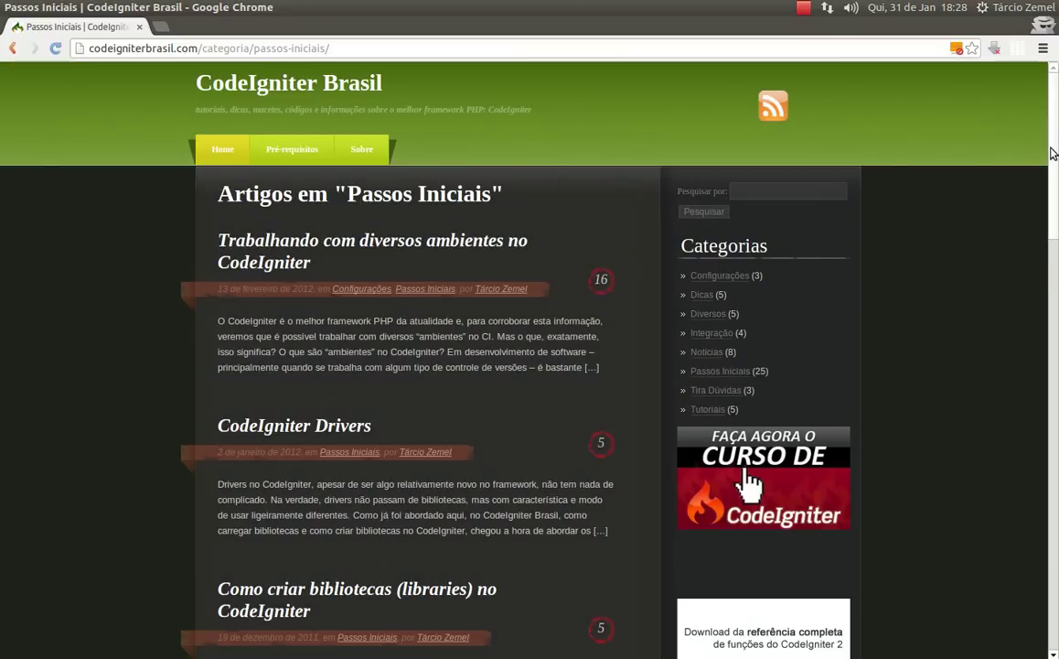
Visit the category's second page and return to its first page as an anonymous visitor, closing the incognito window at the end
left_click_drag(1052, 153, 1051, 549)
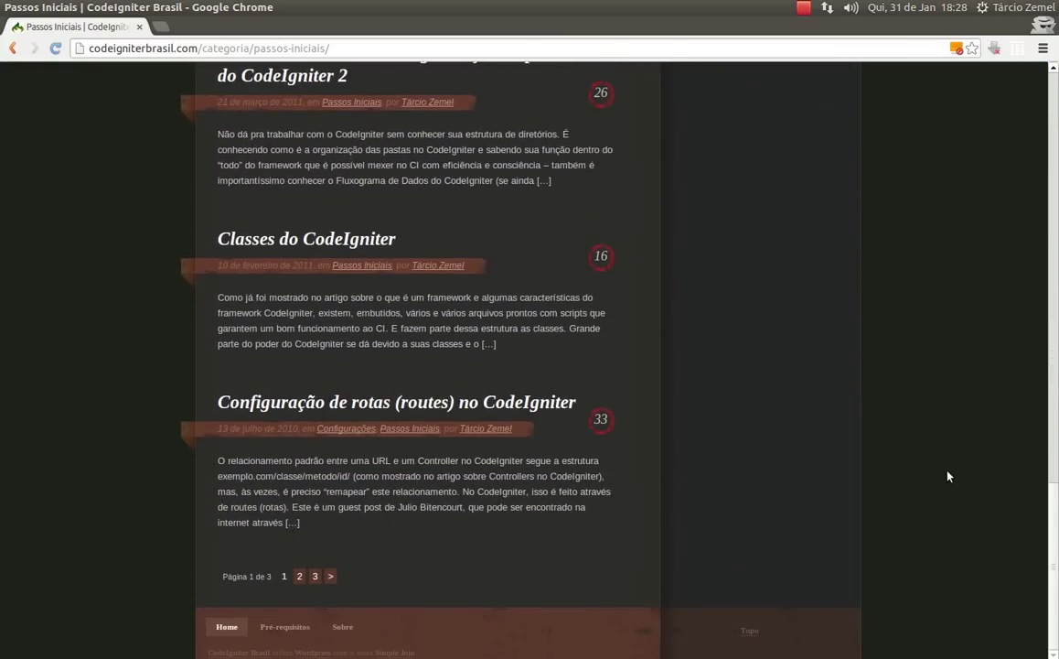
left_click(300, 576)
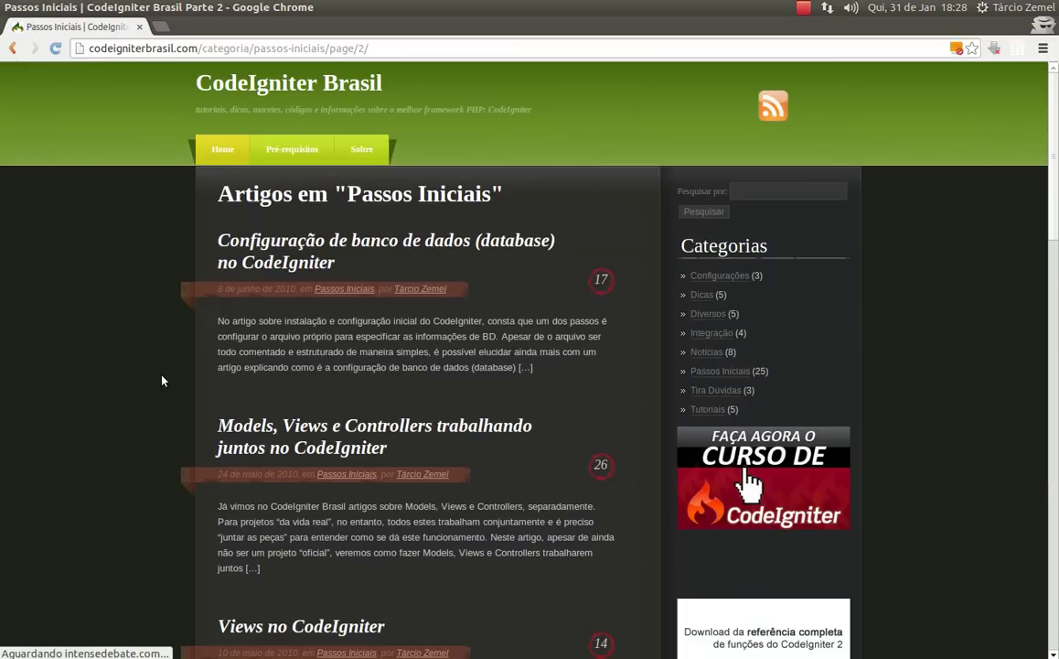
scroll(303, 602, "down", 10)
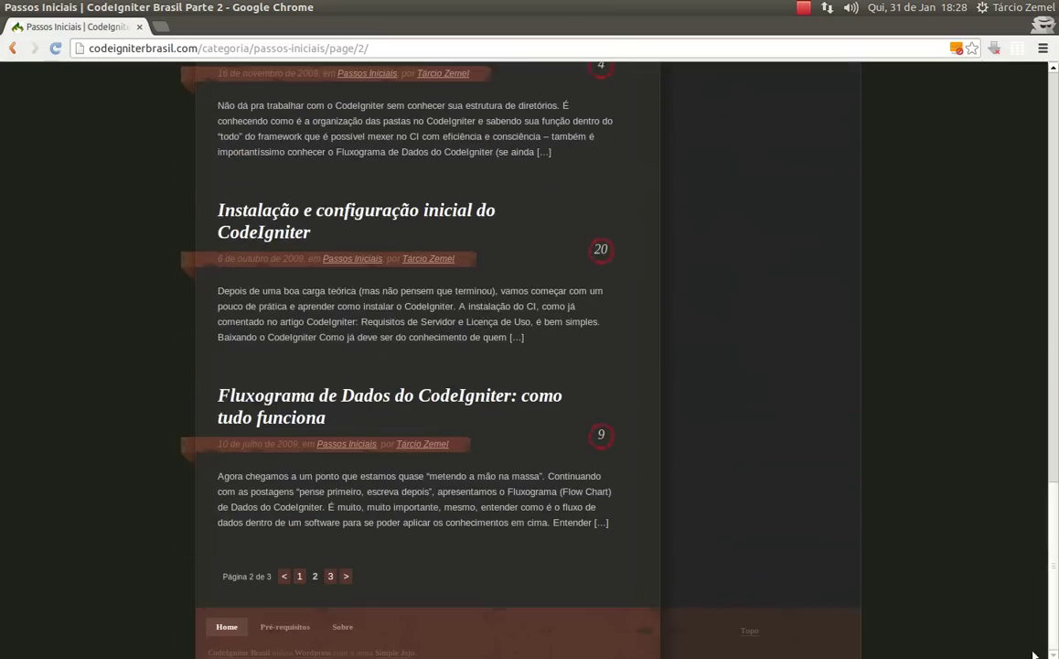
left_click(299, 575)
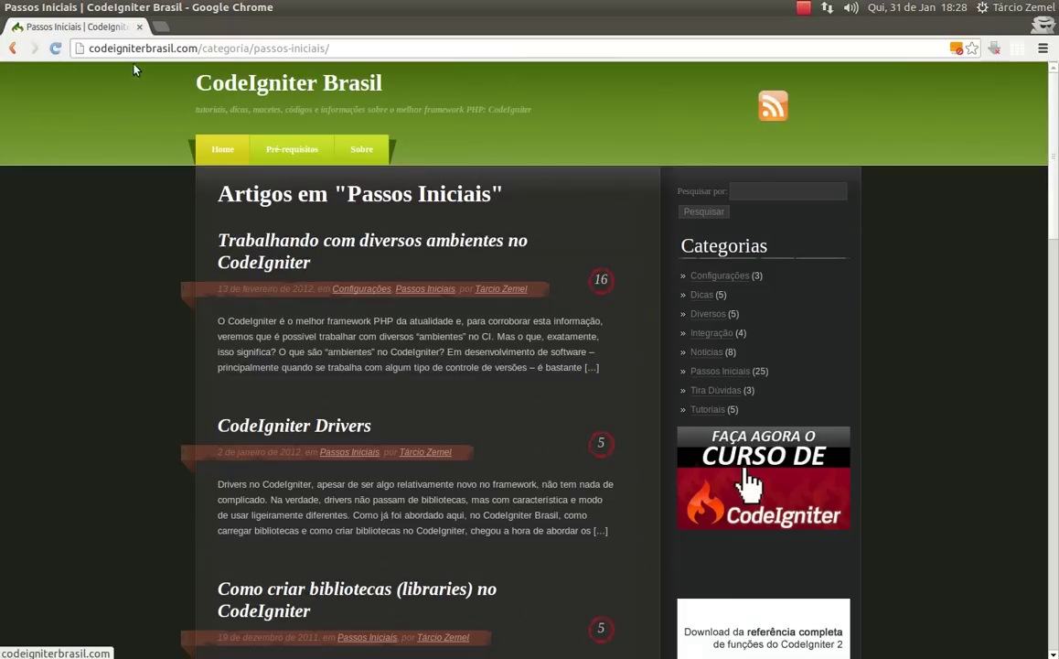
left_click(140, 28)
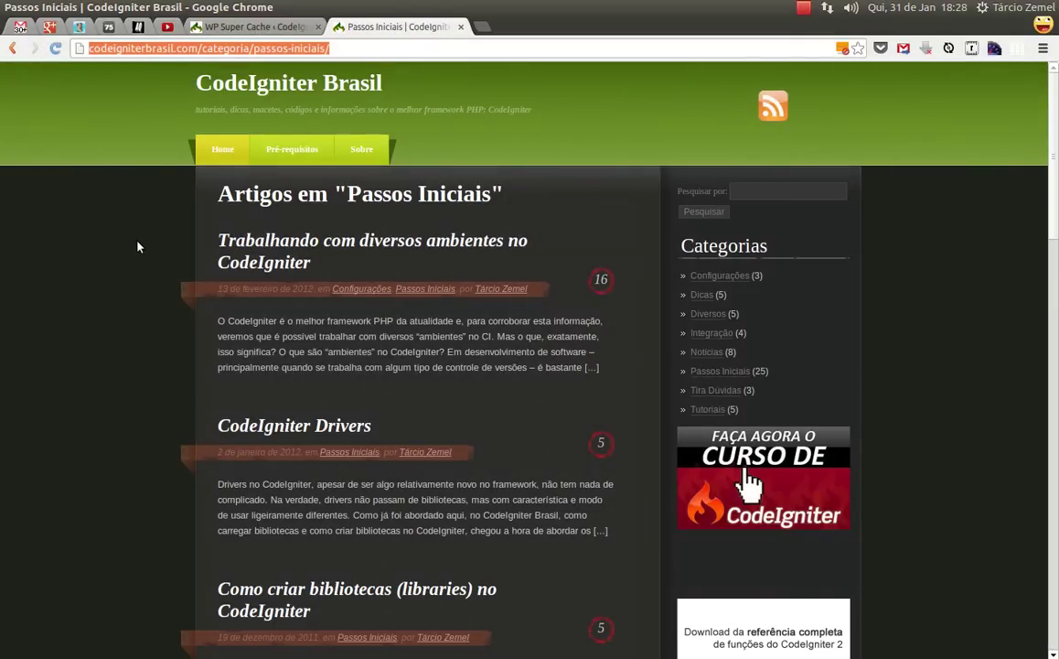
Review the Advanced settings of WP Super Cache, showing and hiding the Mod Rewrite rules
left_click(237, 29)
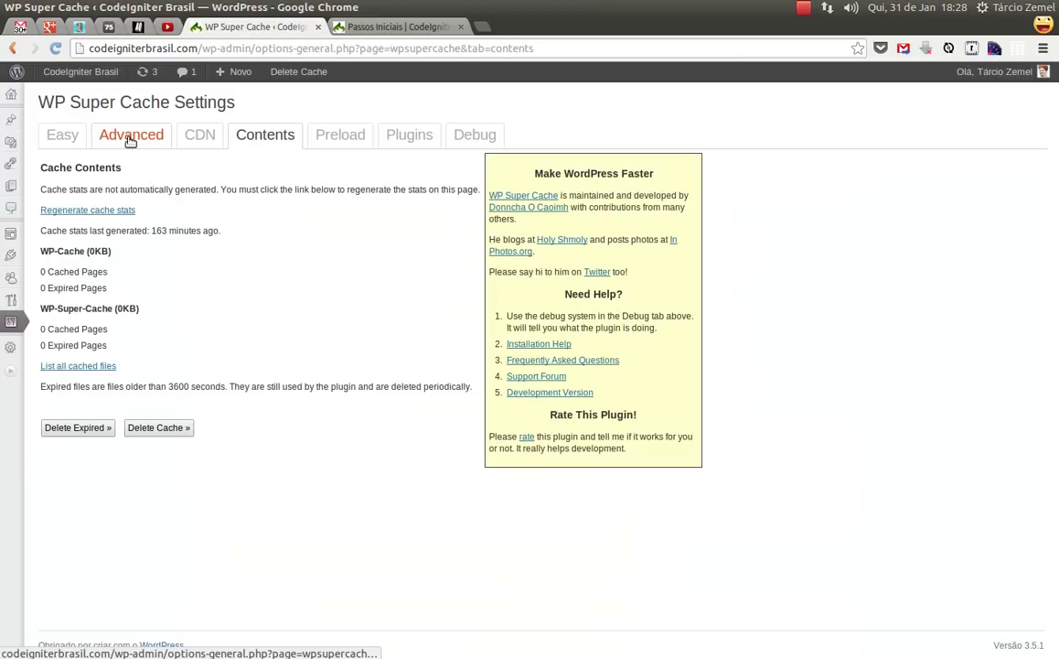
left_click(131, 140)
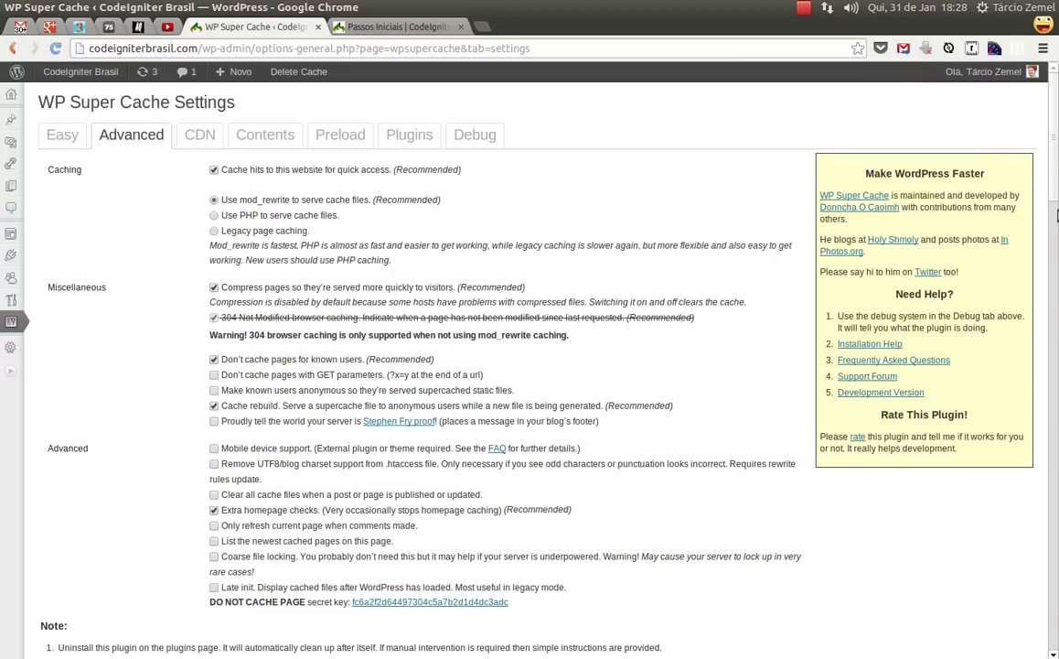
scroll(1032, 226, "down", 5)
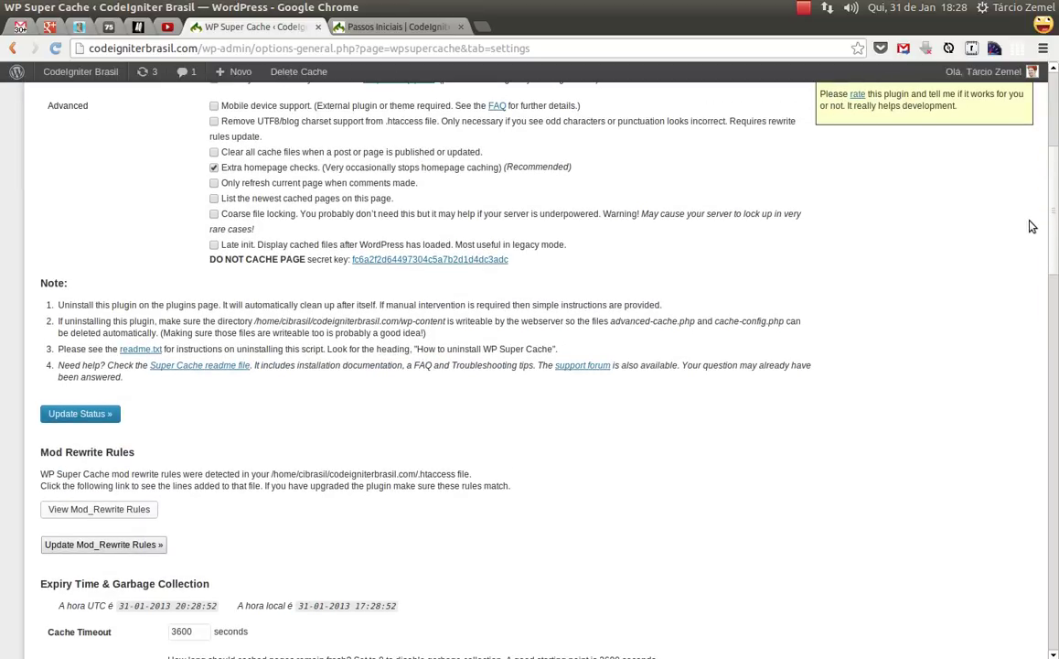
scroll(1032, 226, "down", 2)
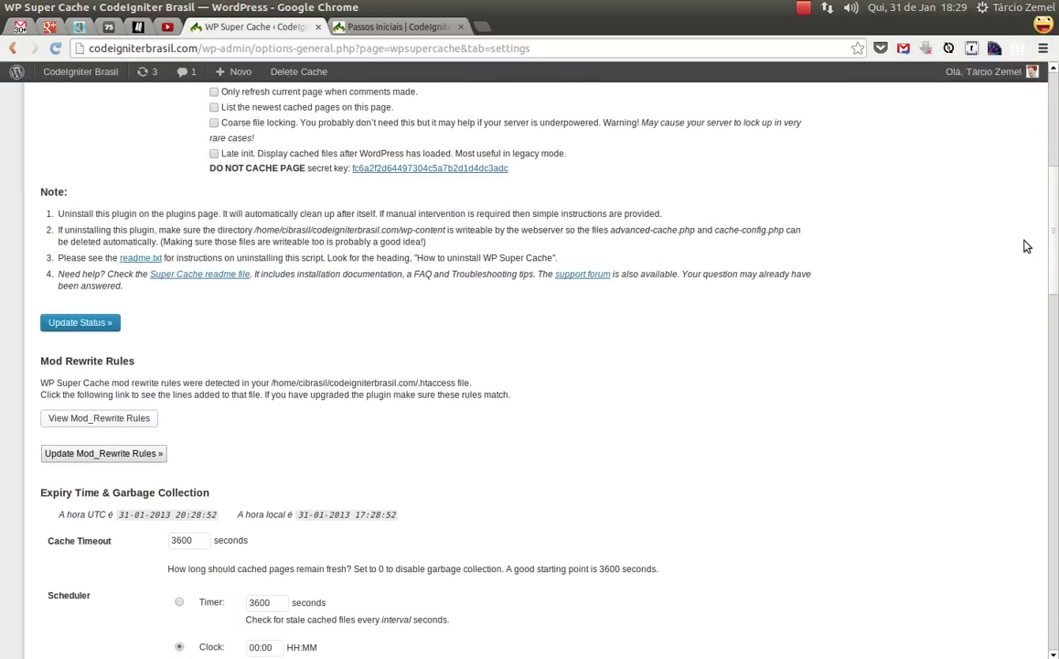
scroll(1027, 246, "down", 1)
left_click(135, 361)
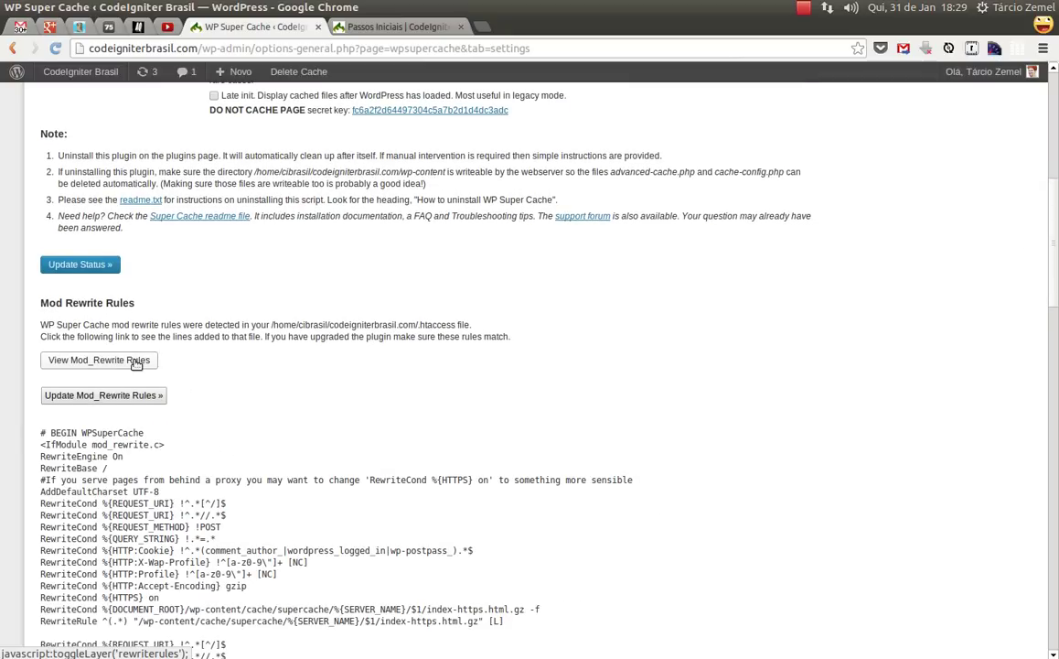
left_click(134, 361)
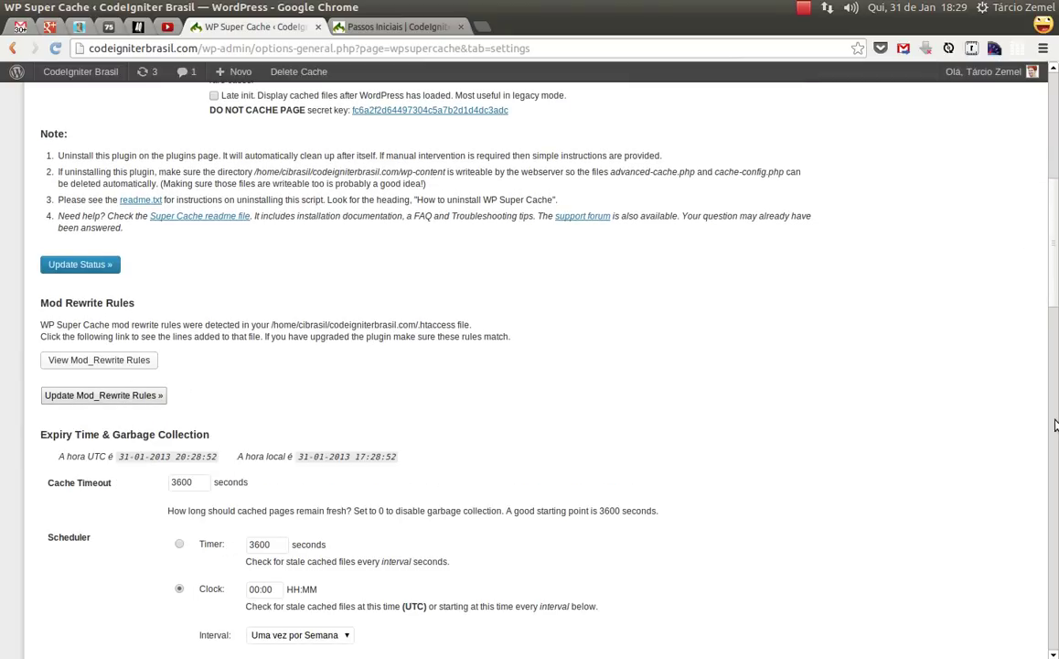
left_click_drag(1052, 234, 1029, 74)
Reload the Passos Iniciais category in the logged-in window and open its second page
left_click(377, 26)
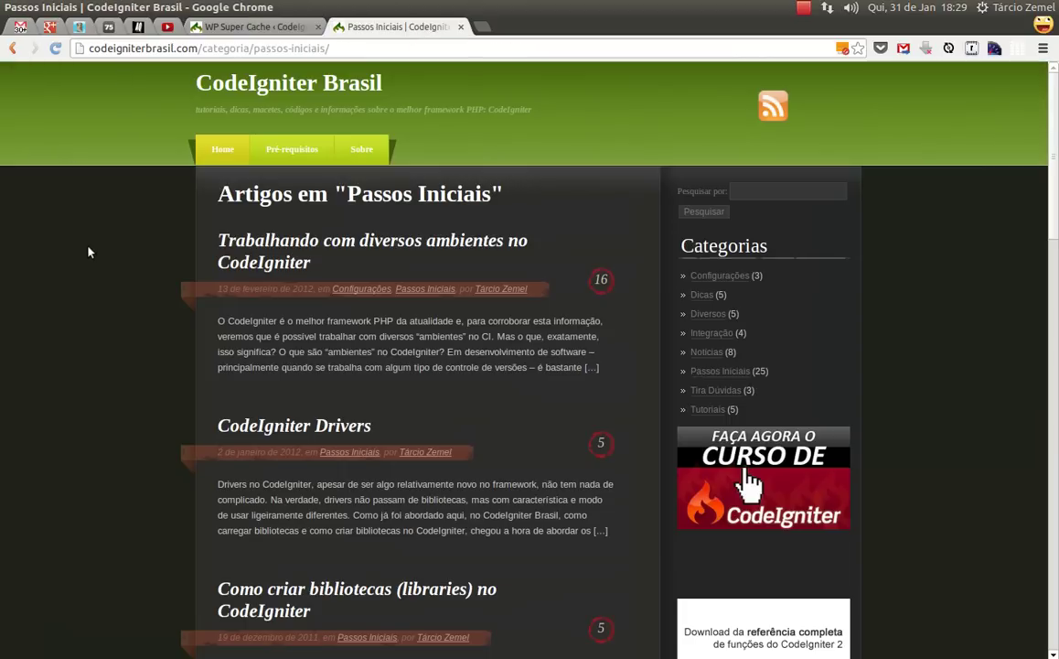
left_click(55, 50)
key("F5")
scroll(1057, 122, "down", 1)
scroll(748, 384, "down", 12)
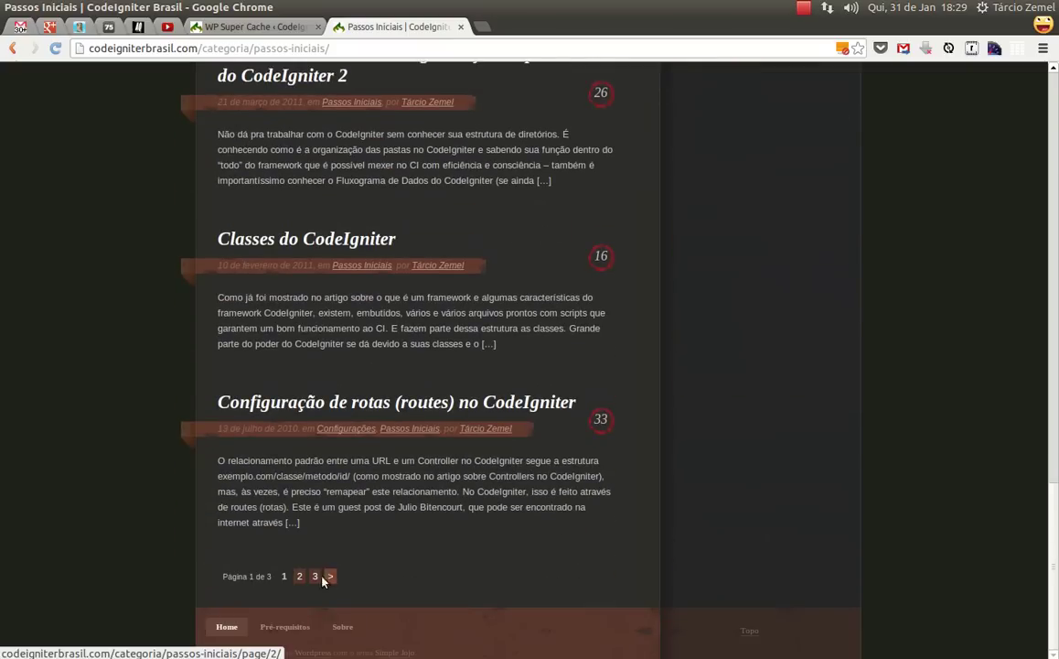
left_click(299, 577)
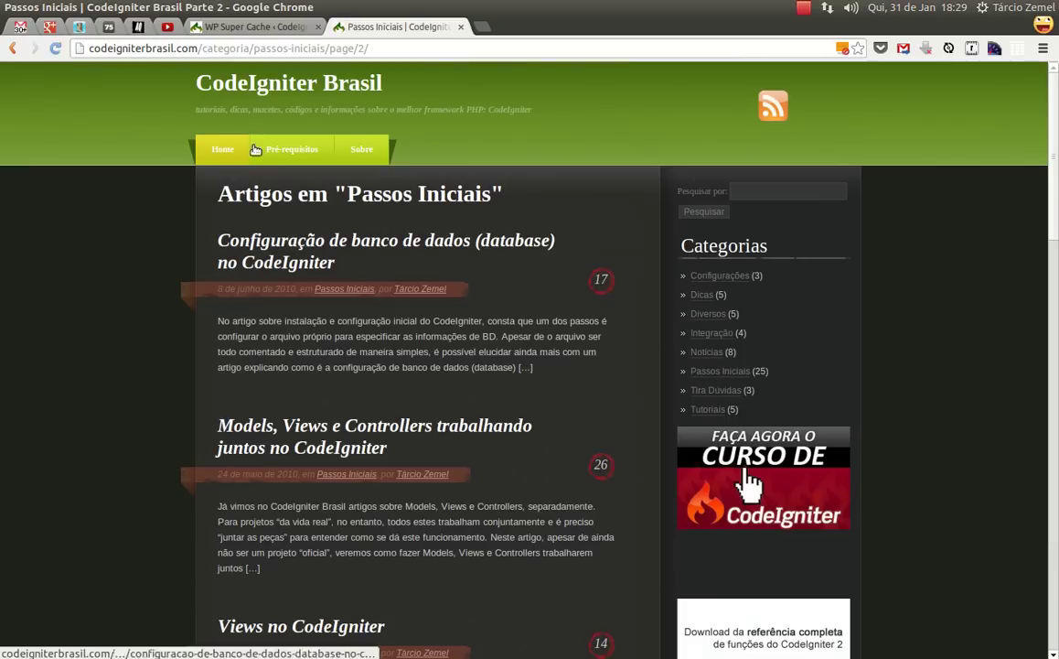
Load the first page of the Passos Iniciais category in a new incognito window
left_click_drag(300, 47, 89, 47)
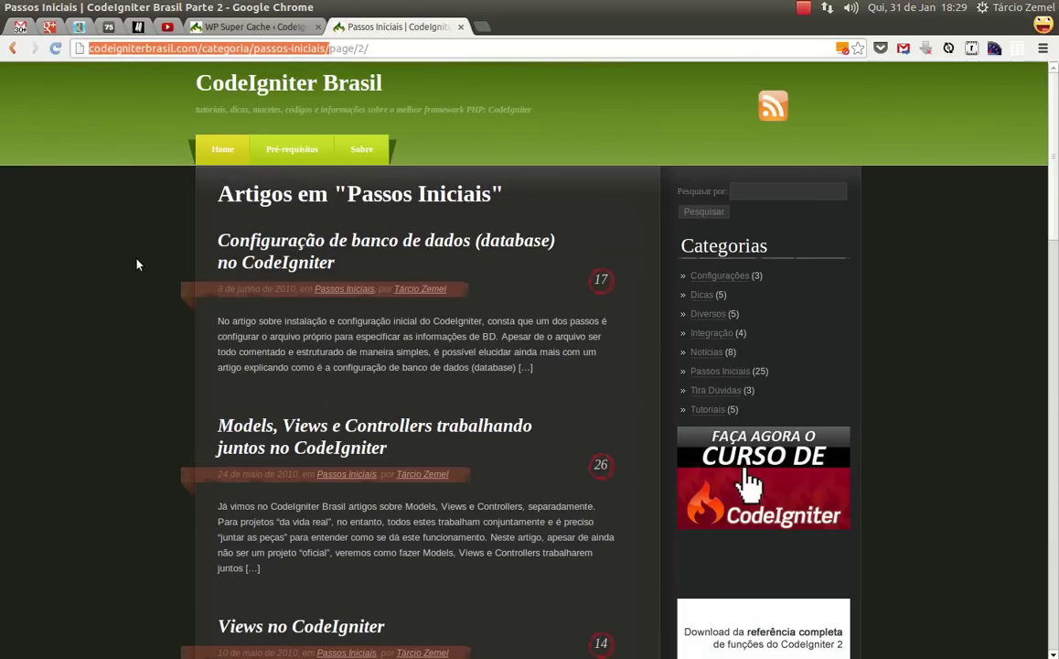
key("ctrl+shift+n")
key("ctrl+v")
key("Return")
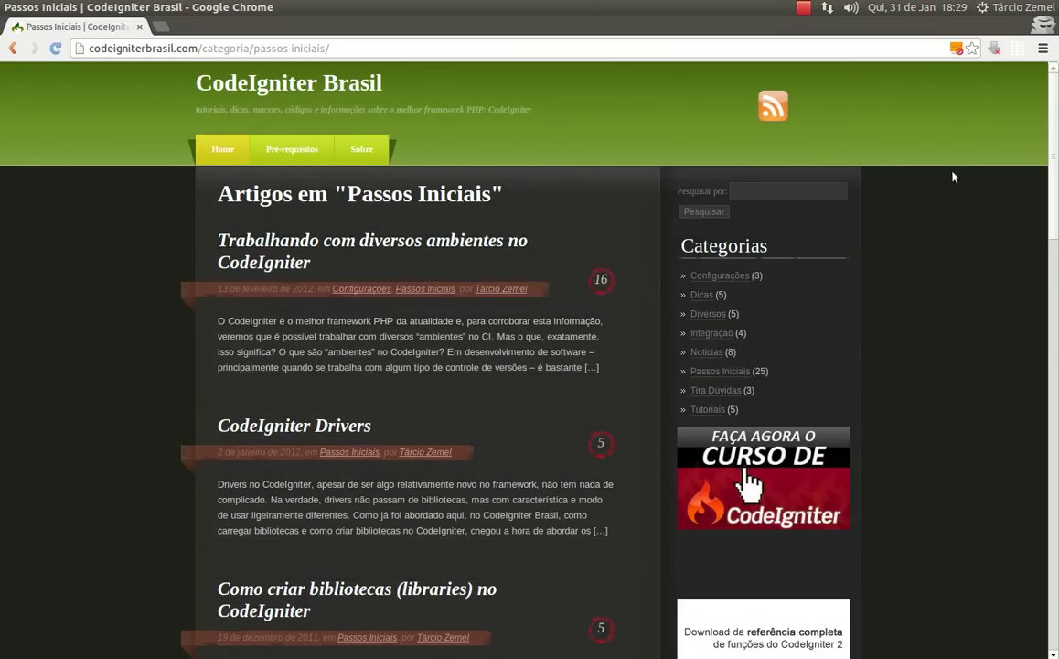
Switch back and forth between the category's first and second pages as an anonymous visitor, ending on the second, and close the incognito window
scroll(954, 275, "down", 15)
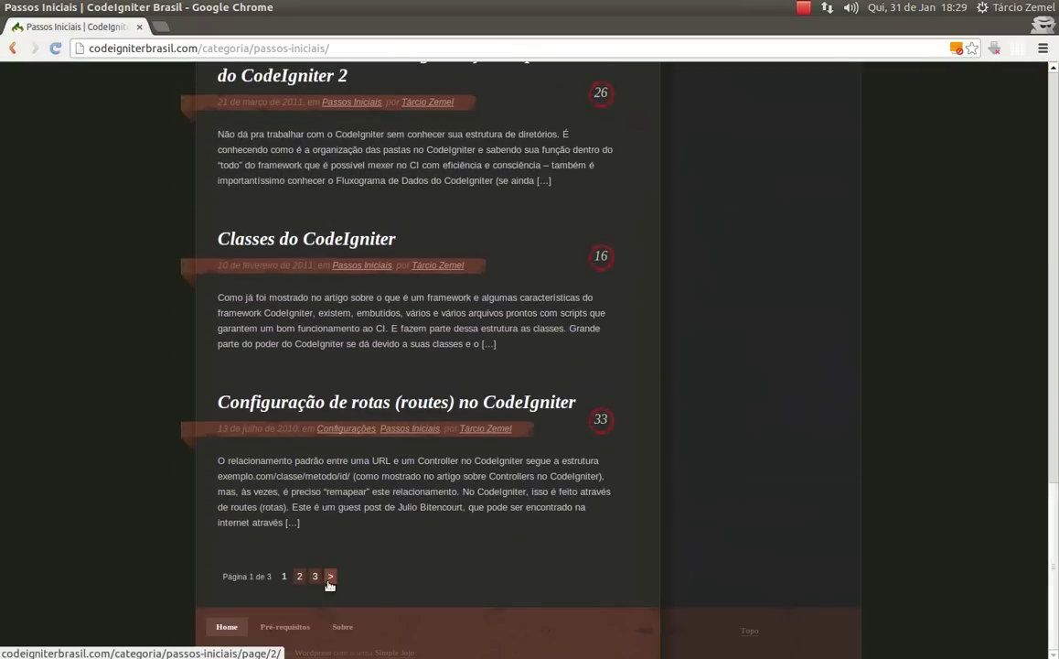
left_click(330, 578)
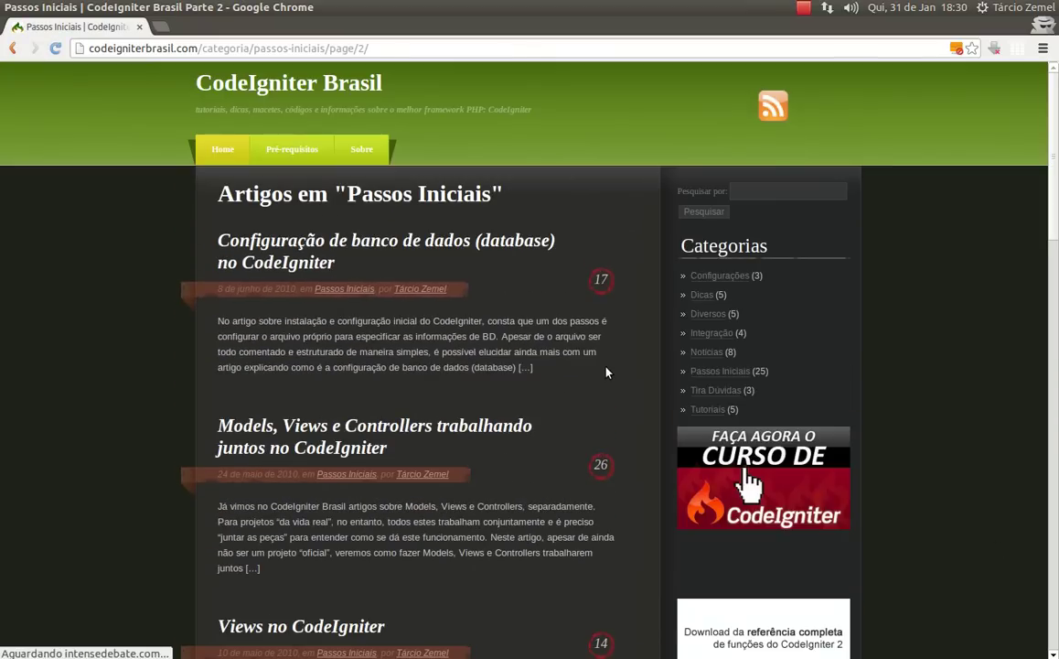
scroll(607, 372, "down", 10)
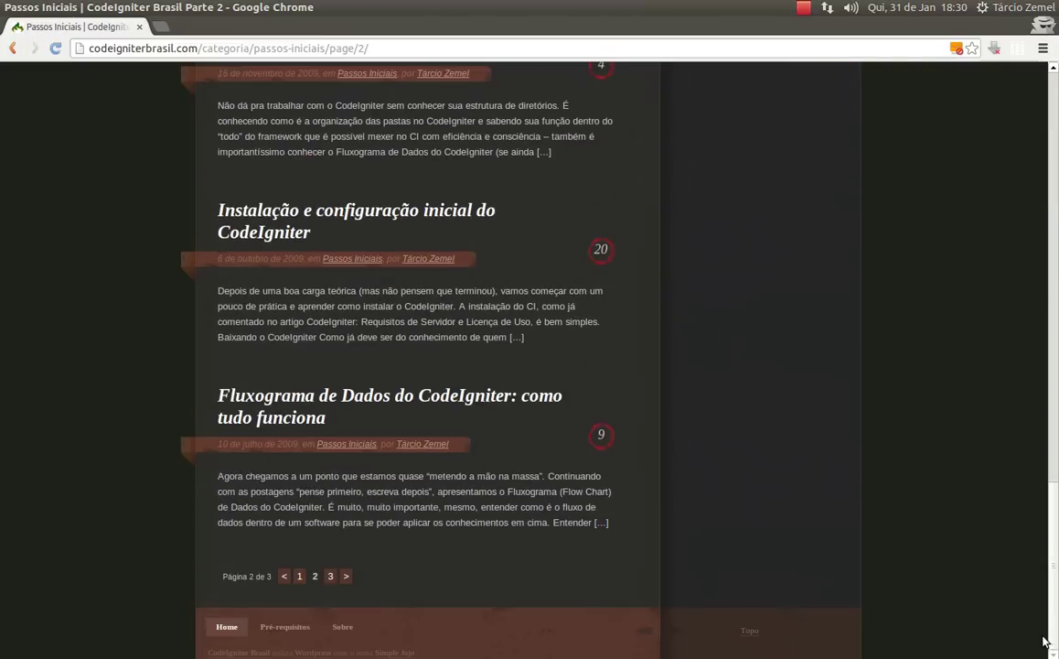
left_click(299, 577)
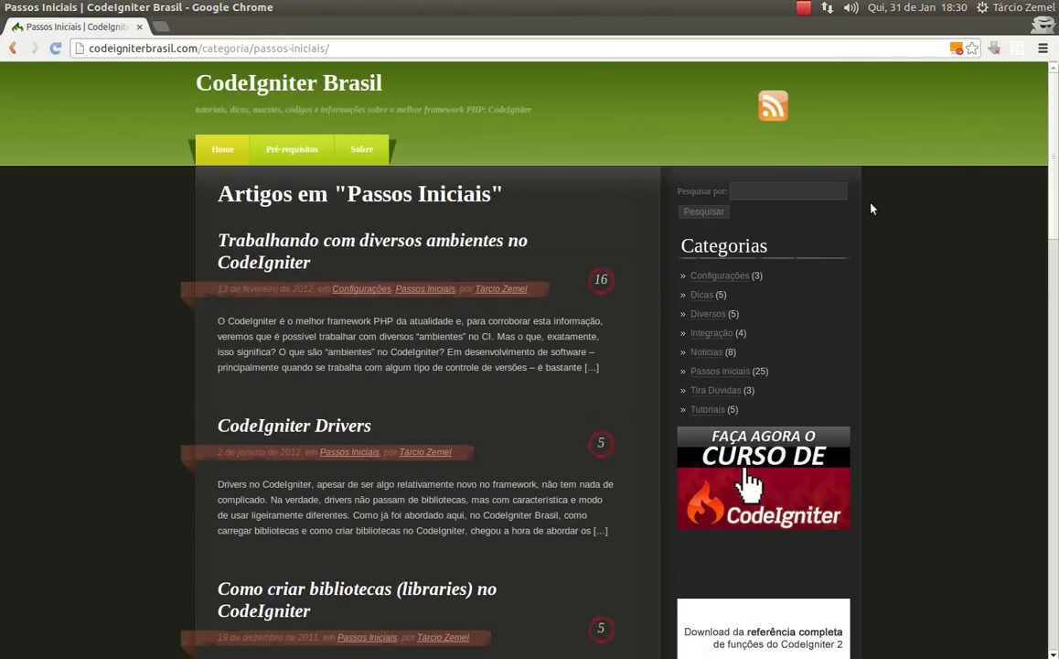
scroll(872, 209, "down", 10)
left_click(299, 576)
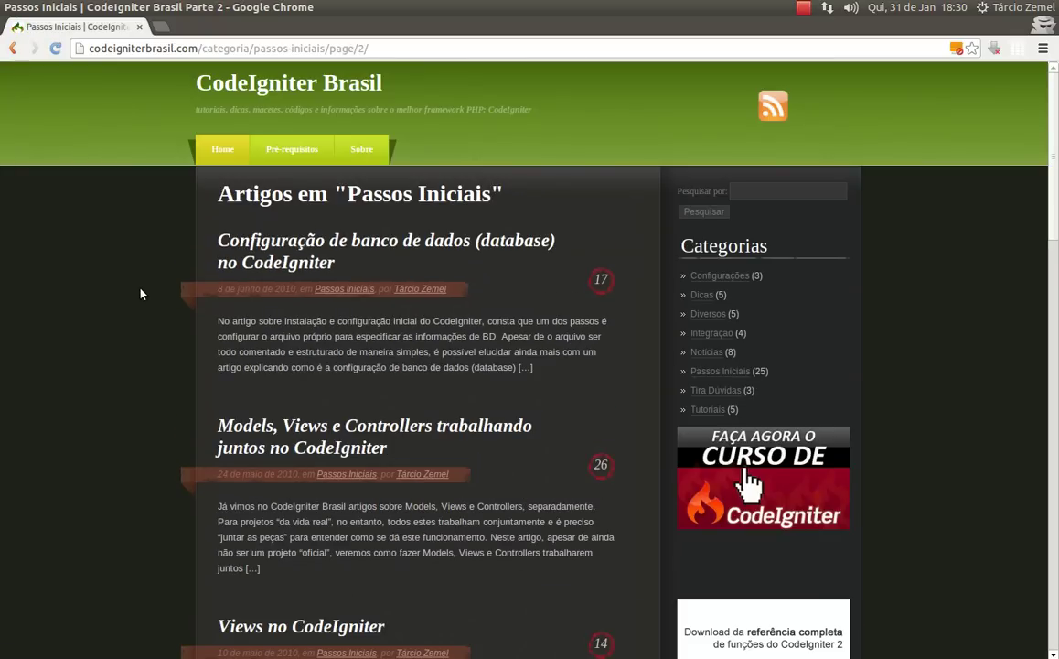
left_click(139, 26)
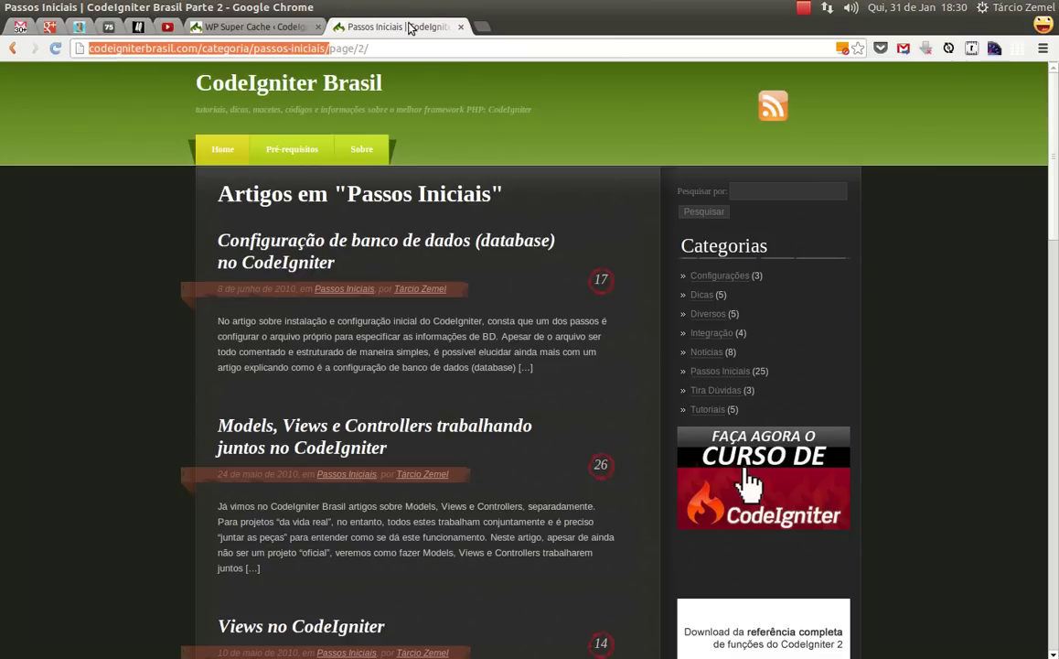
Return to the category's first page in the logged-in window and load its address in a new incognito window
scroll(302, 549, "down", 10)
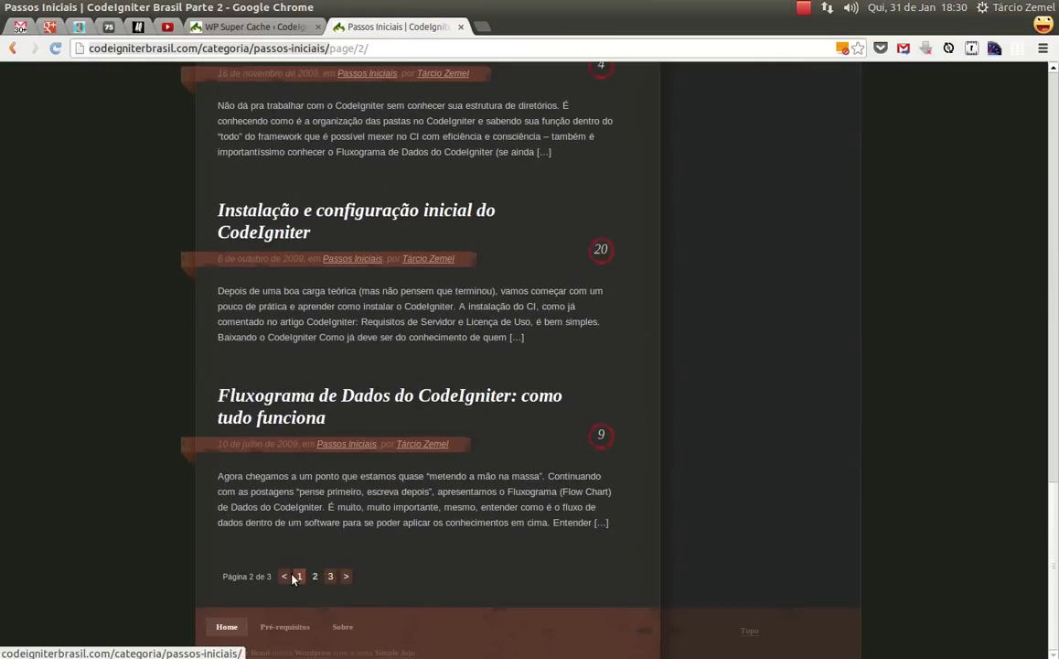
left_click(301, 576)
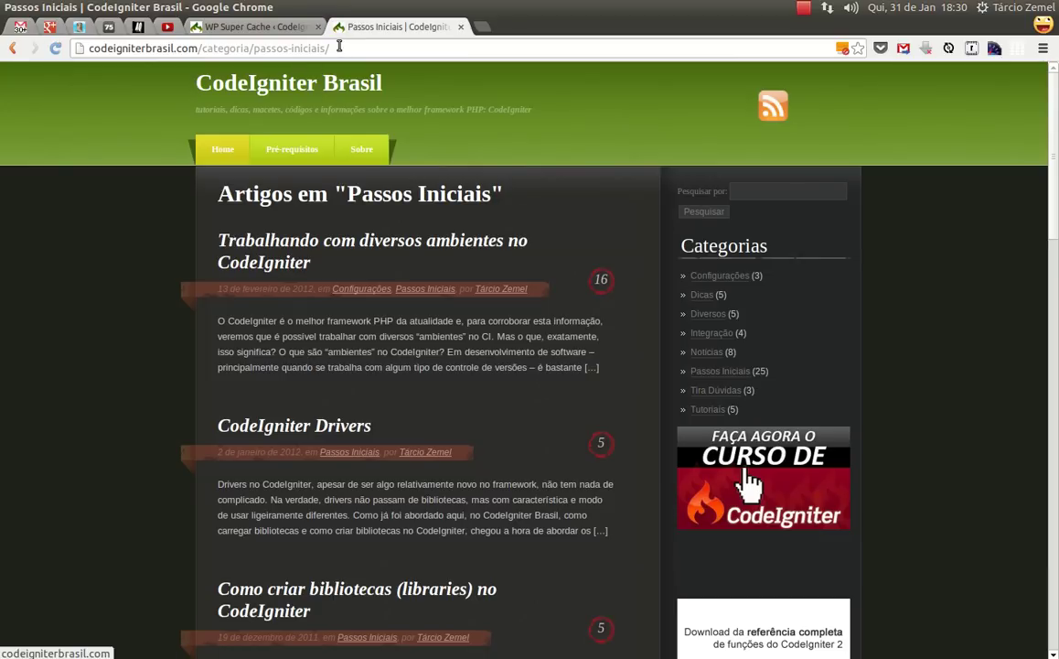
left_click(74, 46)
key("ctrl+c")
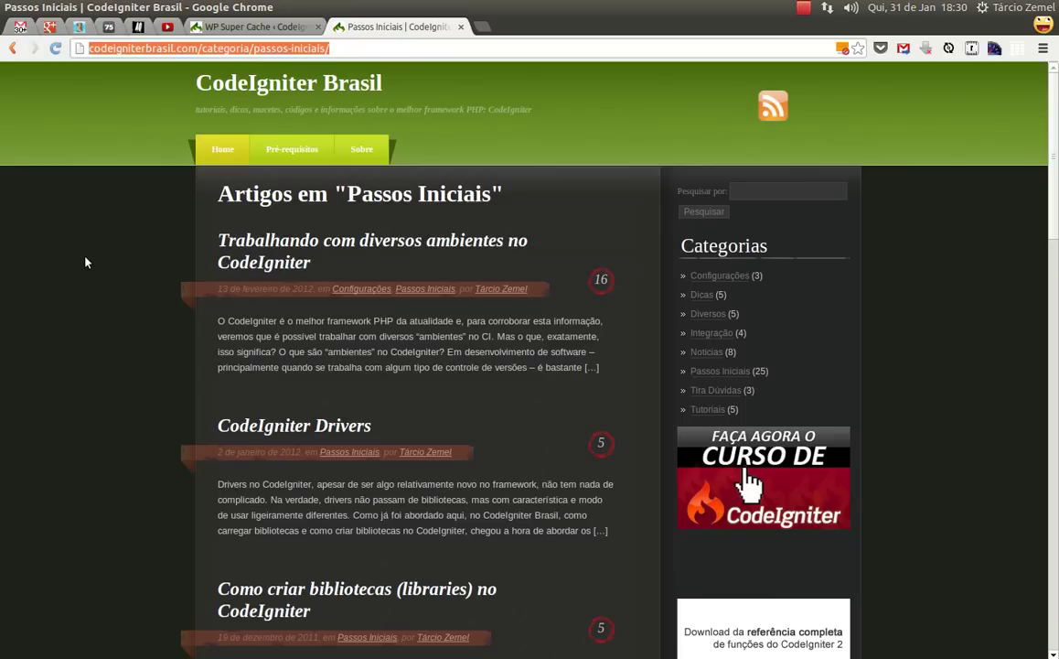
key("ctrl+shift+n")
key("ctrl+v")
key("Return")
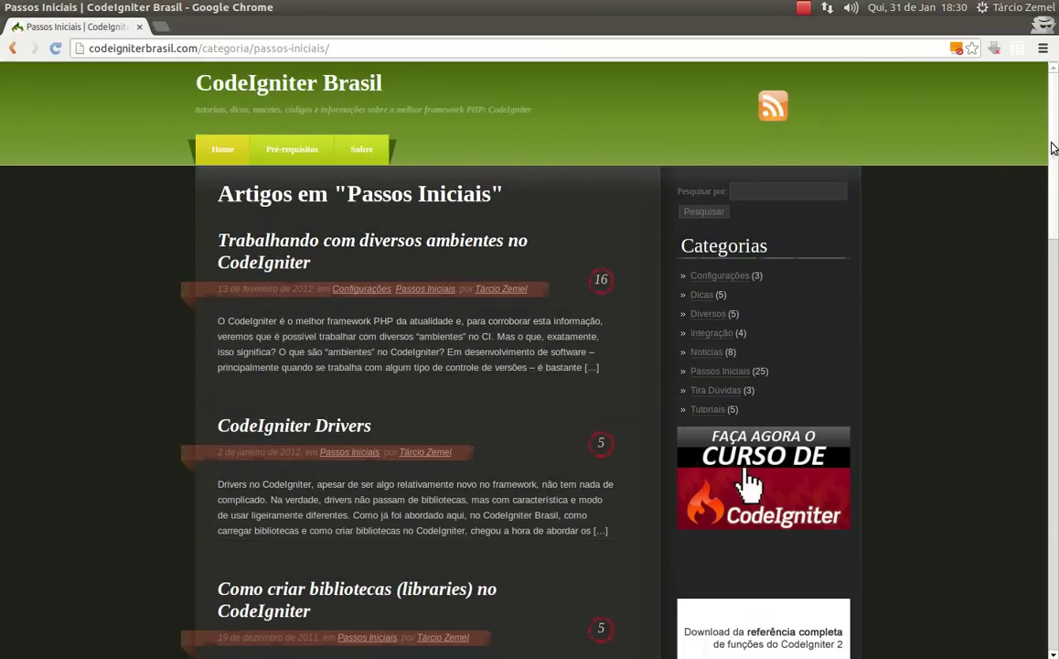
Browse the category's second and third pages as an anonymous visitor and return to the WP Super Cache settings
left_click_drag(1053, 148, 1053, 613)
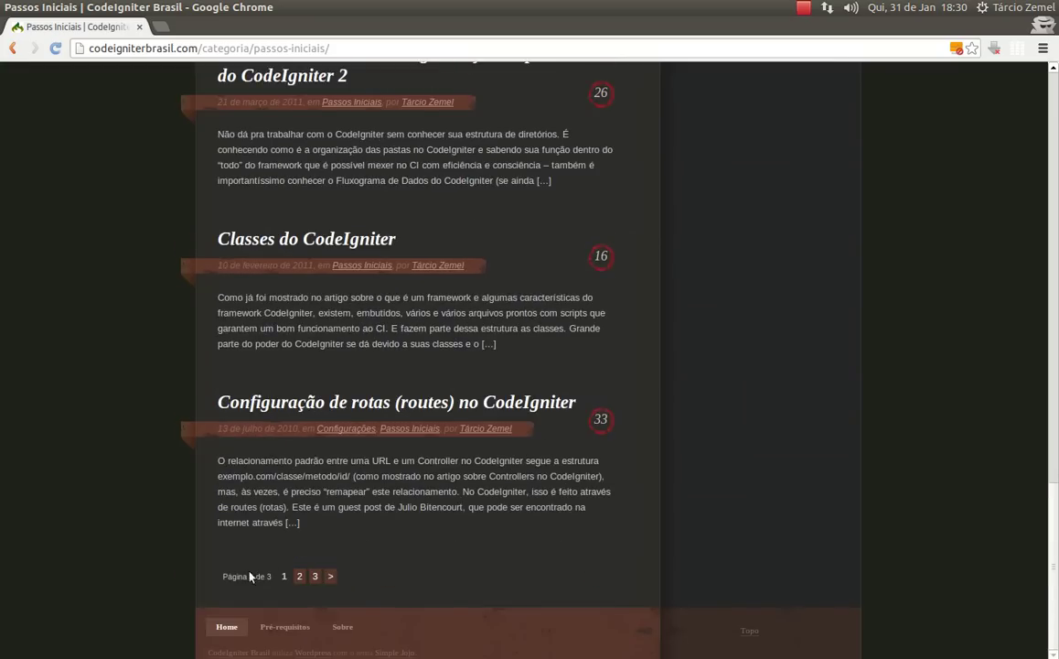
left_click(300, 576)
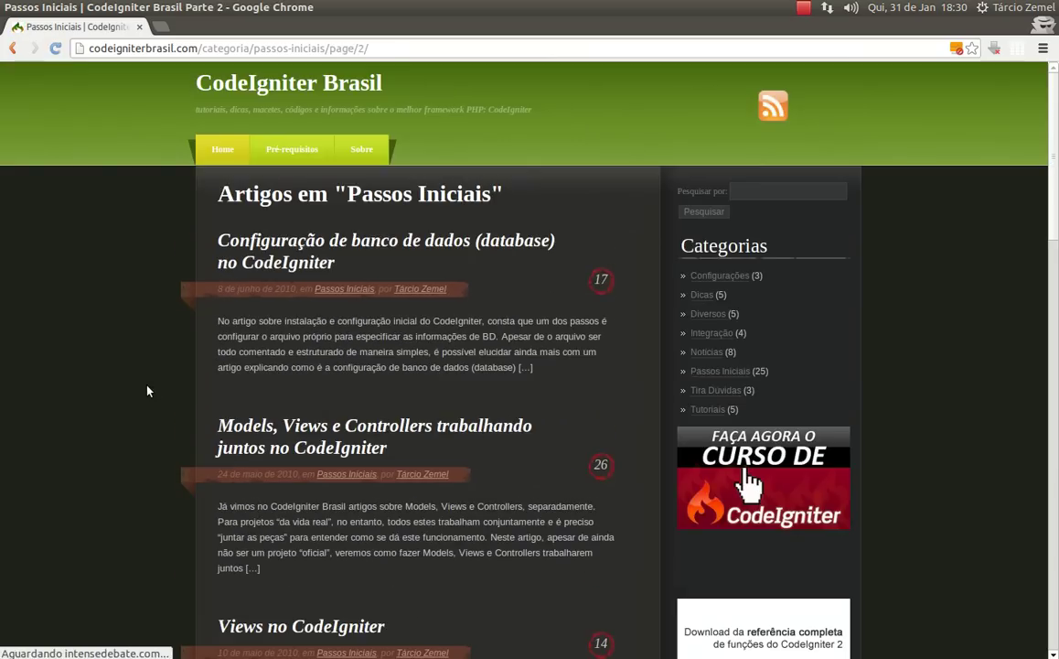
scroll(366, 252, "down", 15)
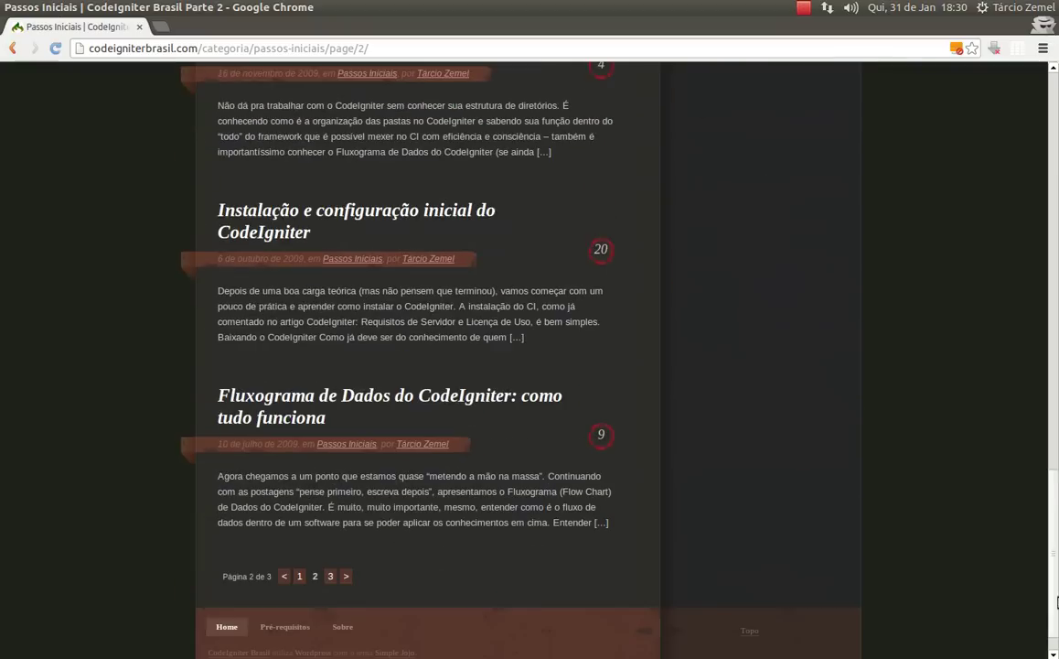
left_click(331, 580)
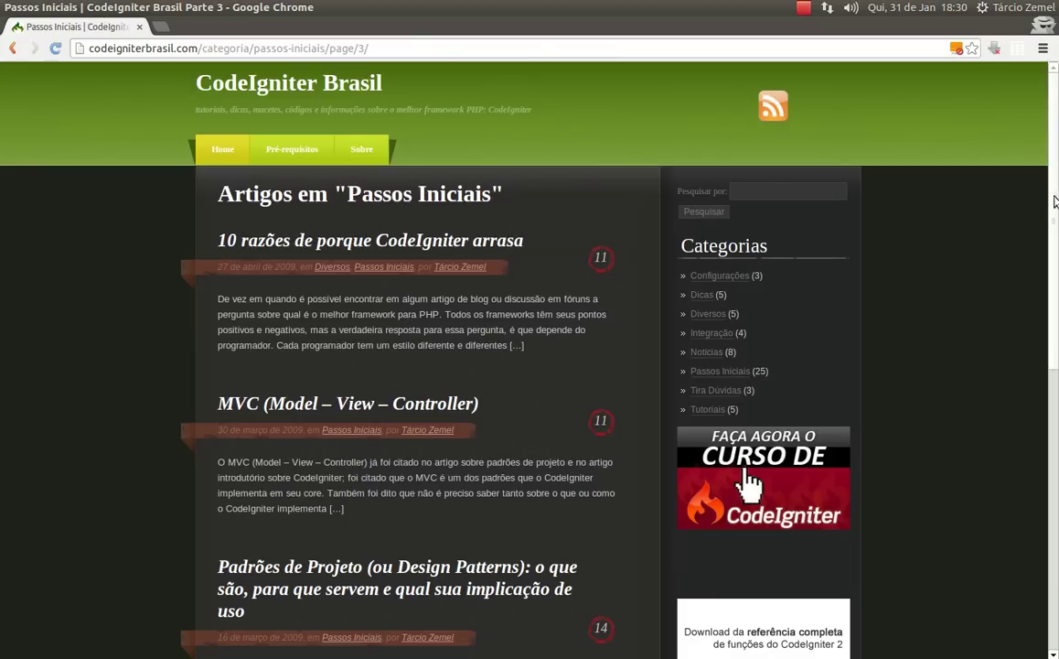
scroll(1025, 215, "down", 10)
scroll(1025, 215, "up", 8)
scroll(1025, 215, "up", 3)
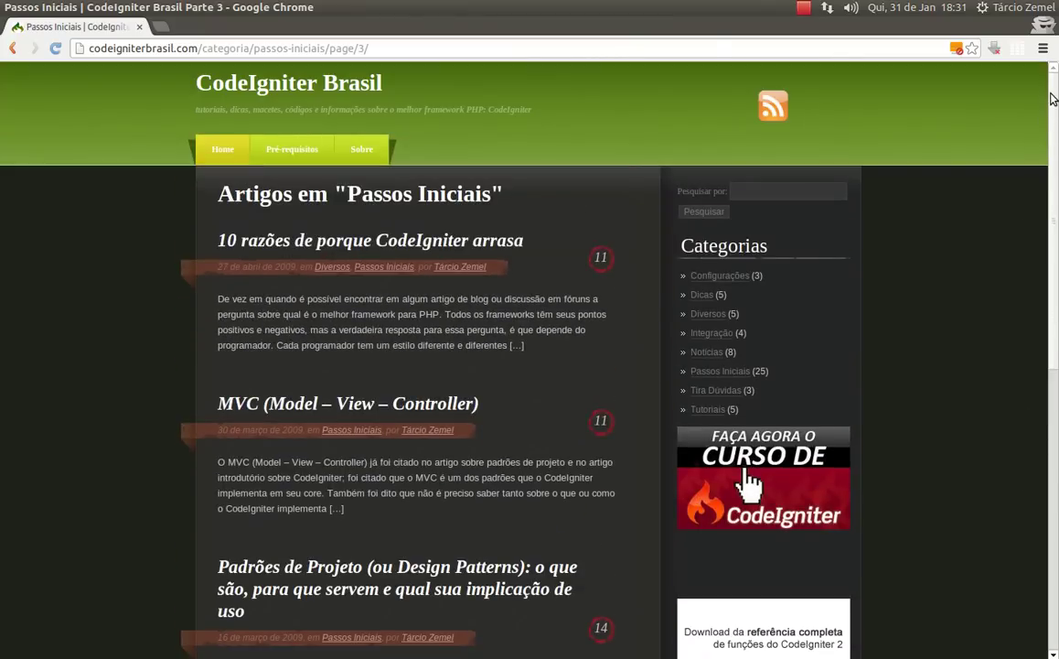
left_click(139, 28)
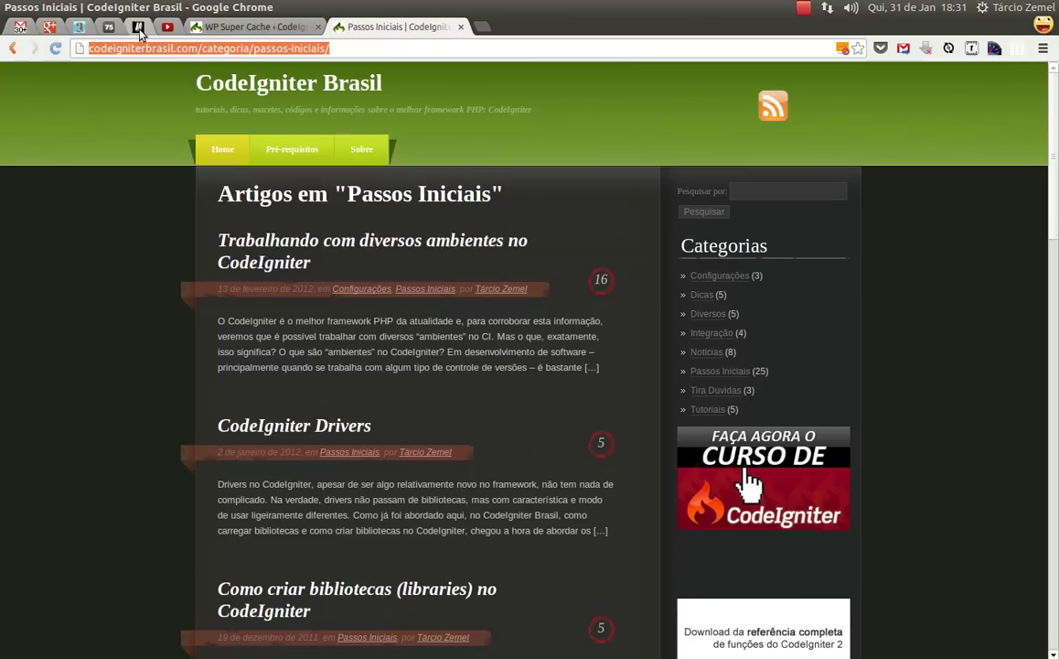
left_click(252, 27)
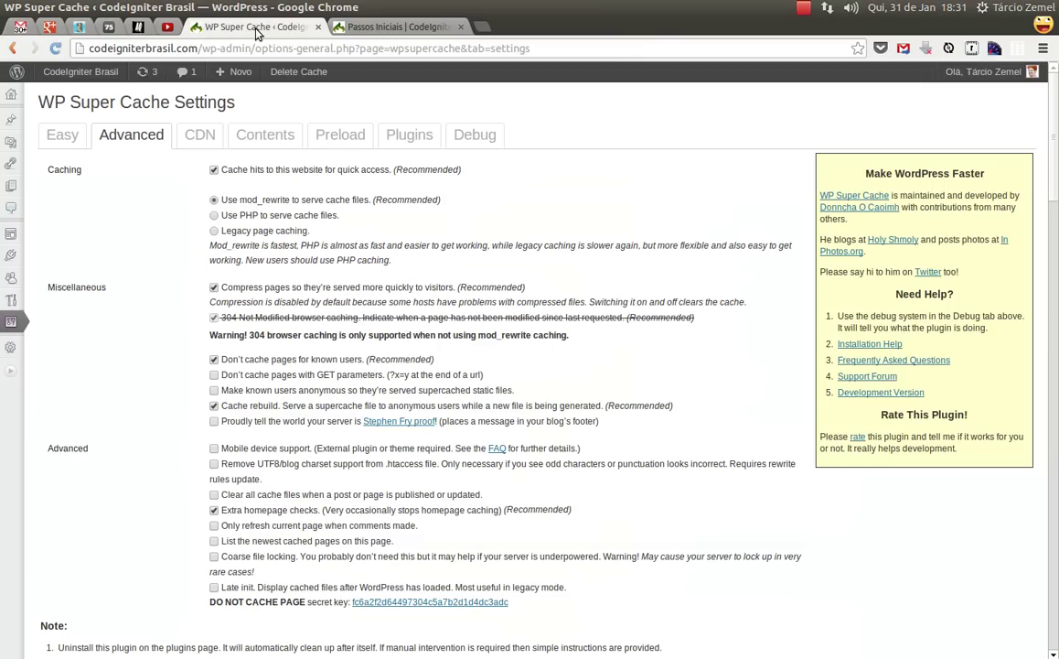
Enable preload mode and preloading of tags, categories and taxonomies, refresh preloaded files every 30 minutes, and save the preload settings
left_click(339, 137)
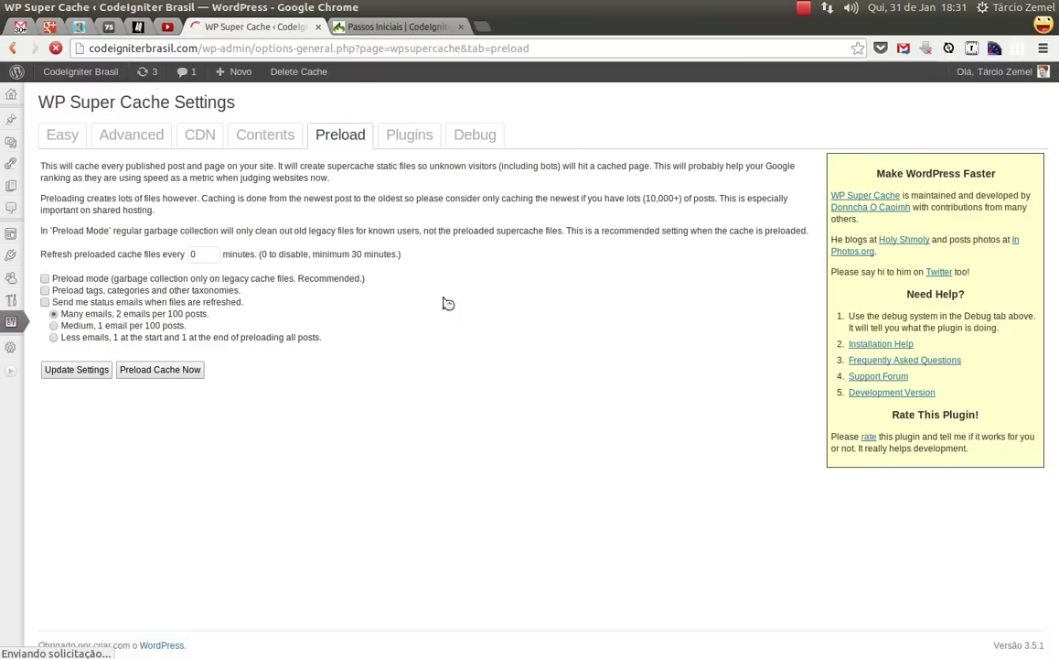
left_click(43, 279)
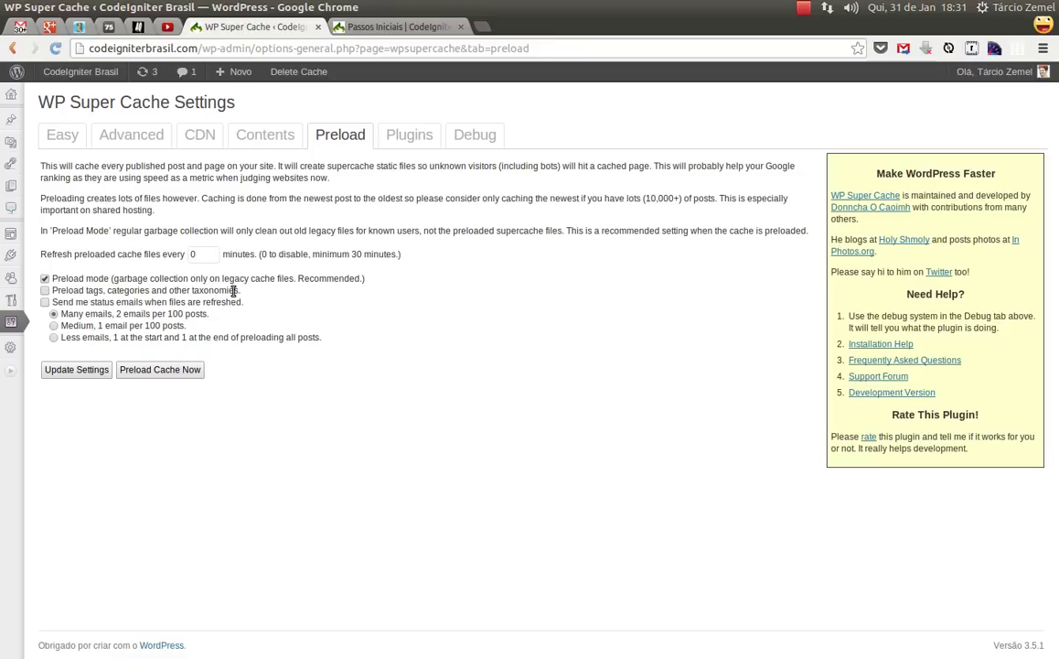
left_click(45, 292)
left_click(78, 370)
double_click(197, 255)
left_click(203, 255)
left_click(425, 255)
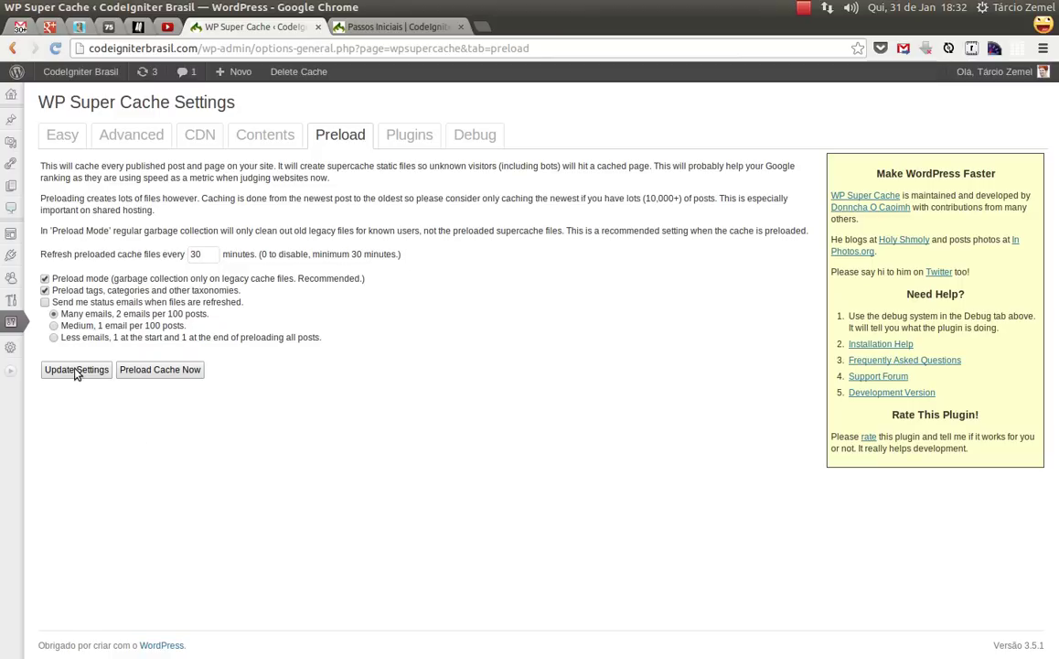
left_click(77, 373)
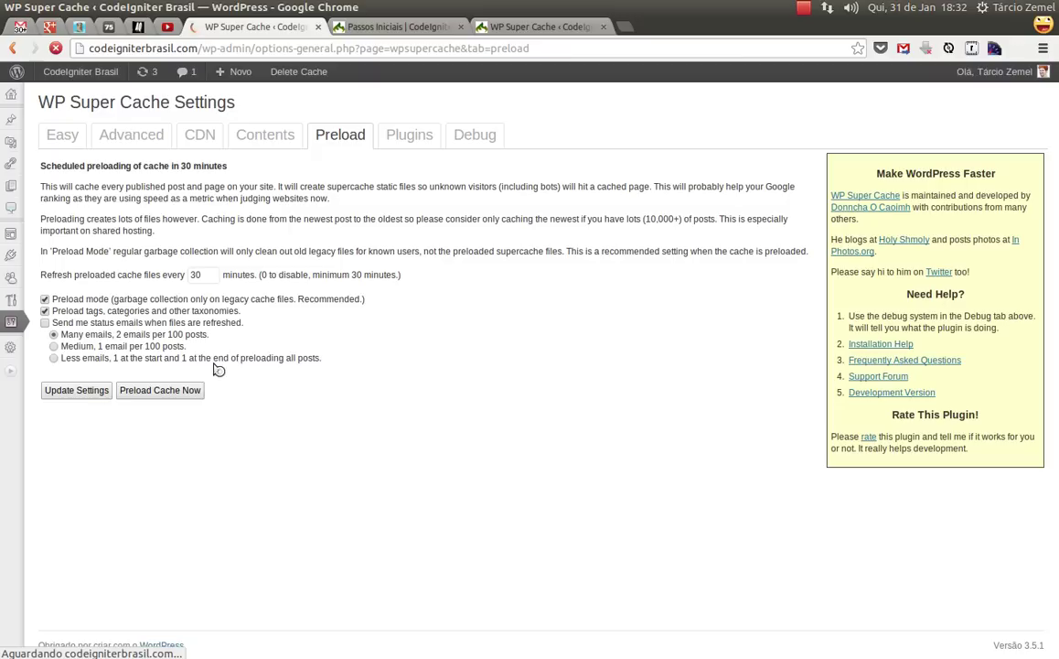
Start preloading the cache immediately, and close the duplicate WP Super Cache page before returning to the preload settings
left_click(166, 394)
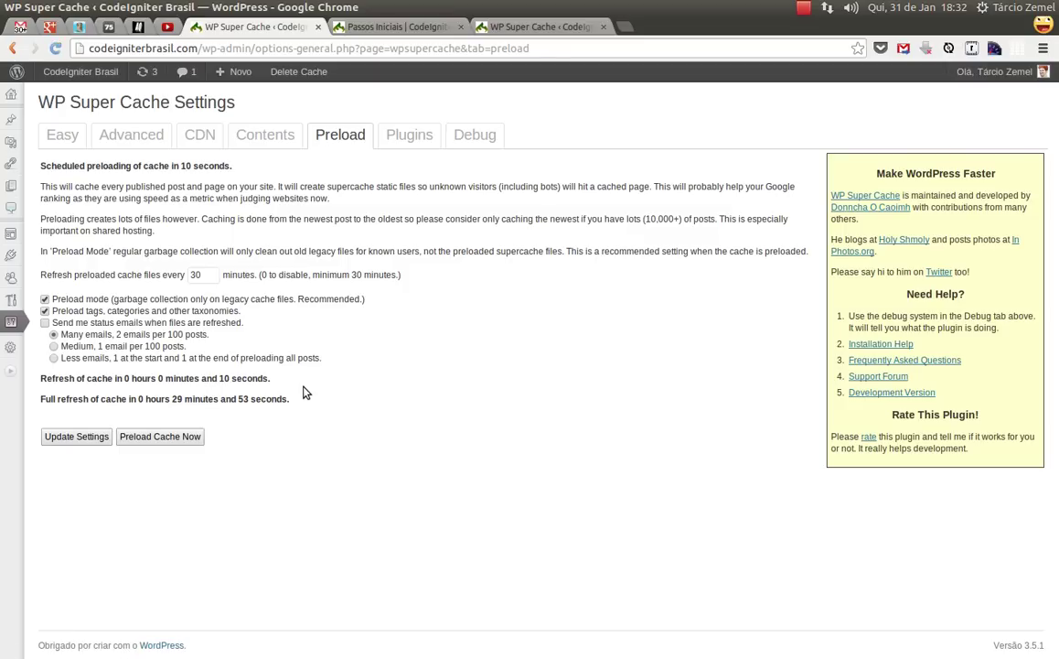
left_click(391, 28)
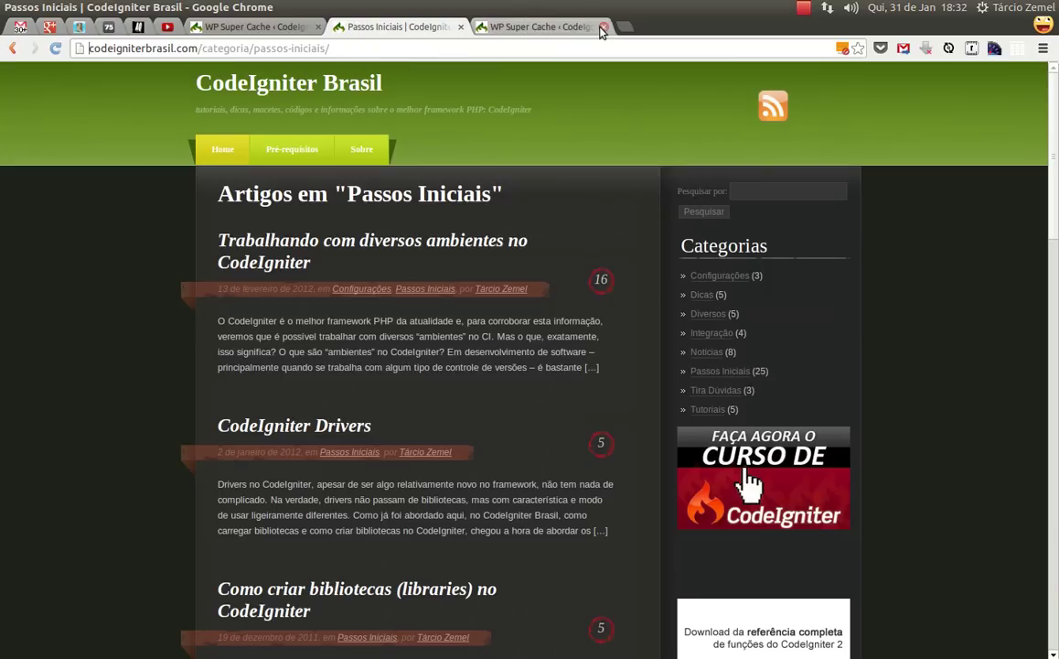
middle_click(494, 29)
left_click(274, 27)
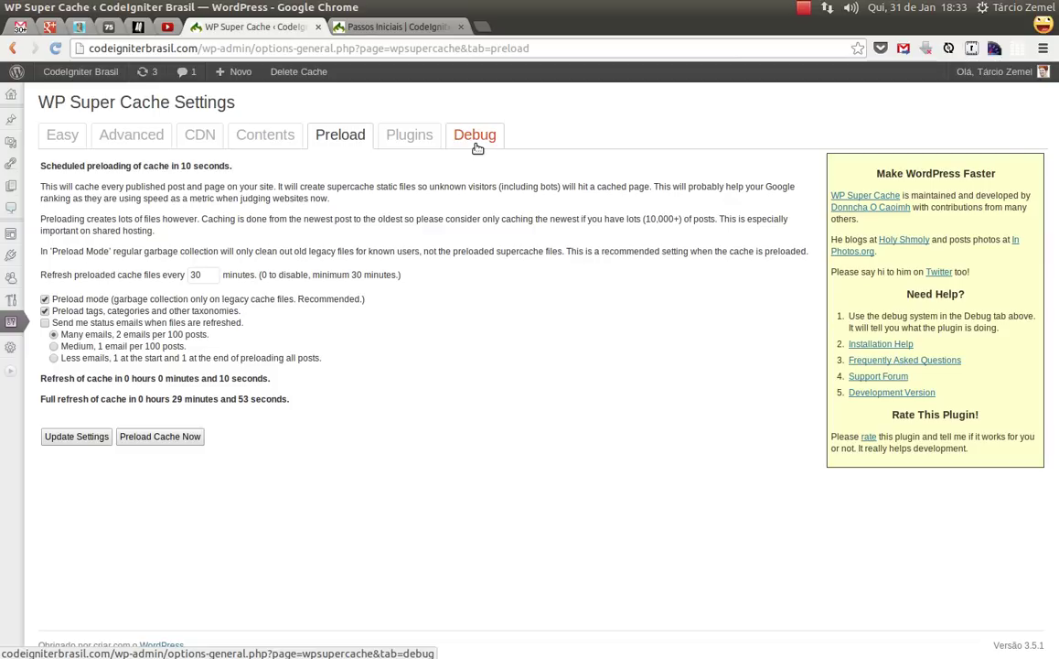
Copy the Notícias category link from the Passos Iniciais page and load it in a new incognito window
left_click(385, 27)
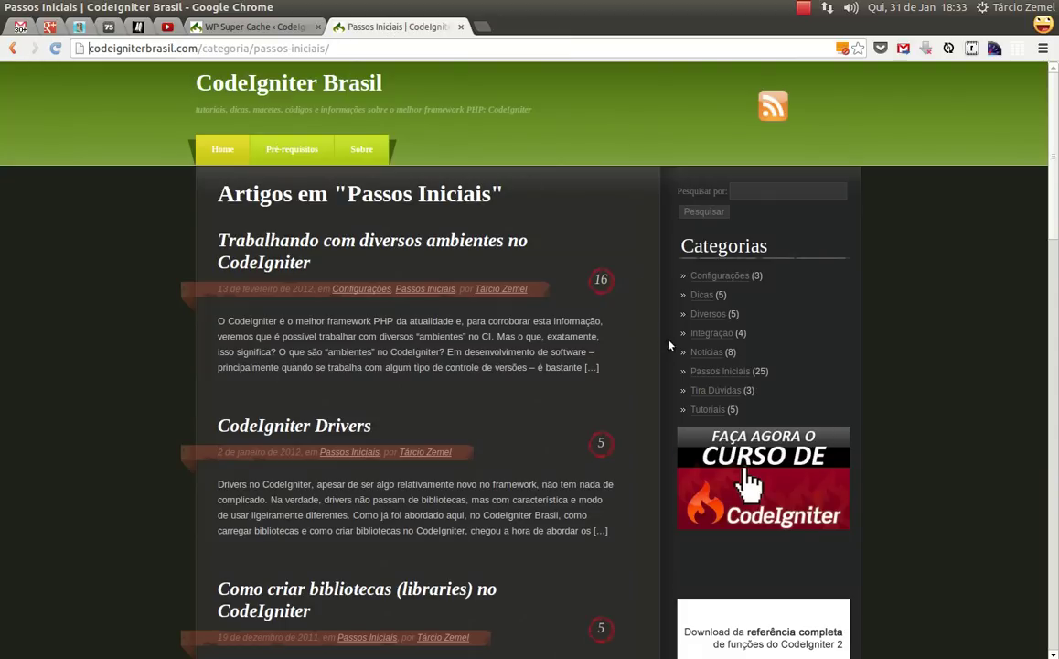
right_click(709, 352)
left_click(782, 430)
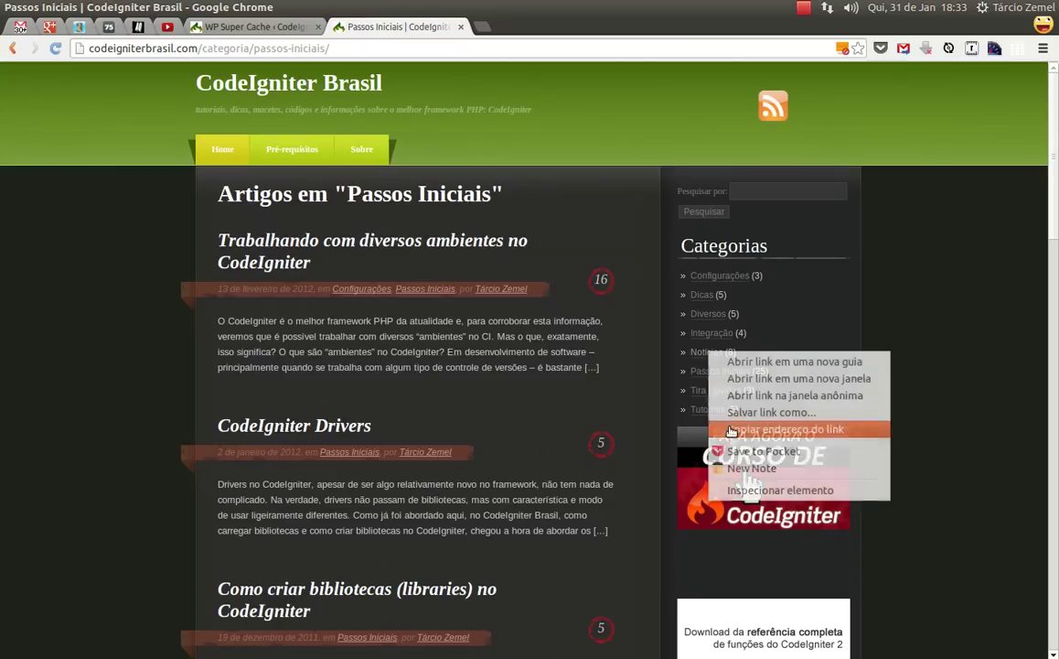
key("ctrl+shift+n")
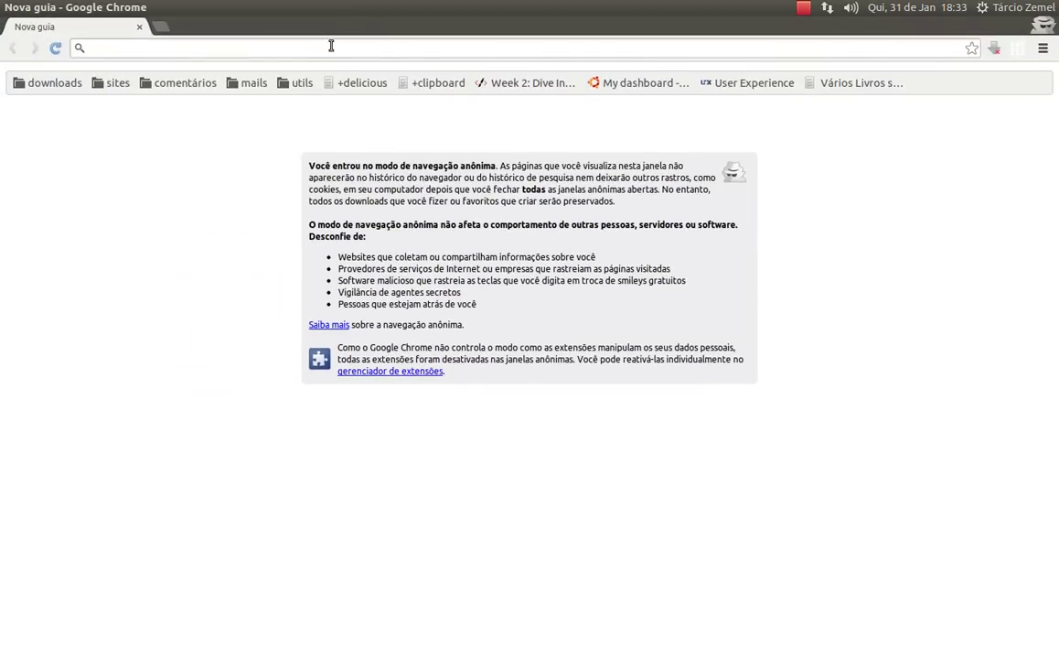
type("http://codeigniterbrasil.com/categoria/noticias/")
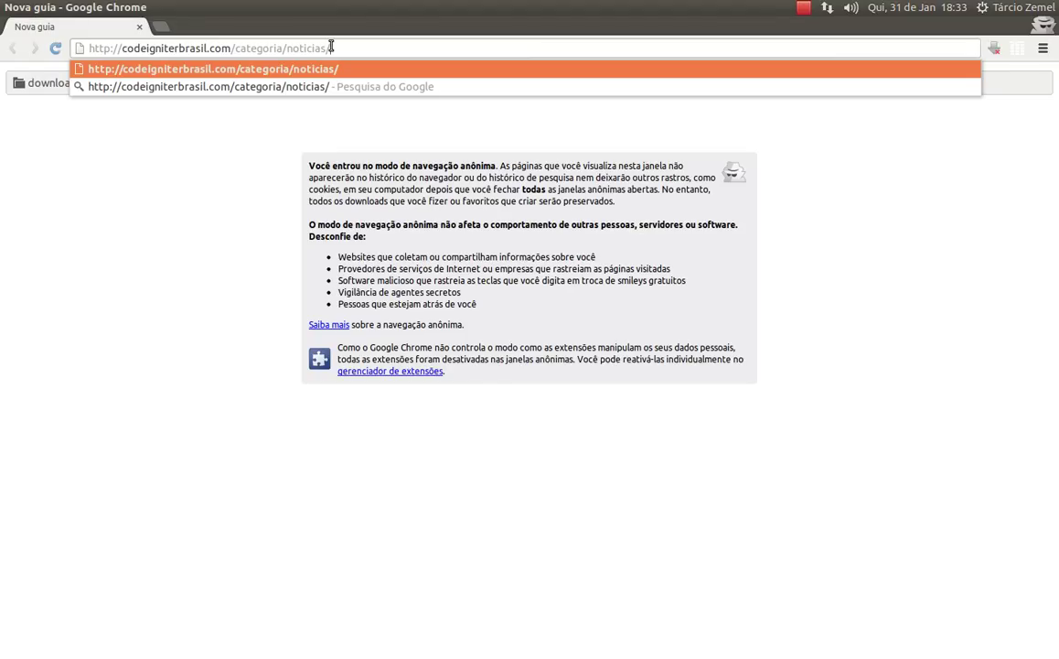
key("Return")
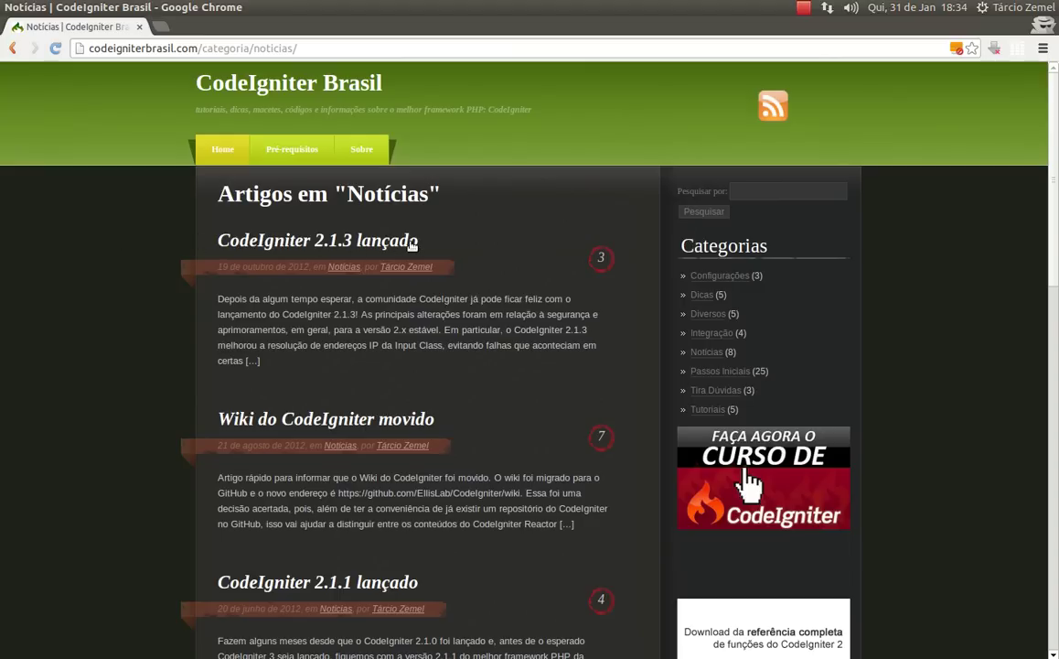
View the posts "CodeIgniter 2.1.3 lançado" and "Nova licença do CodeIgniter: OSL 3.0" as an anonymous visitor and return to the preload settings
left_click(220, 242)
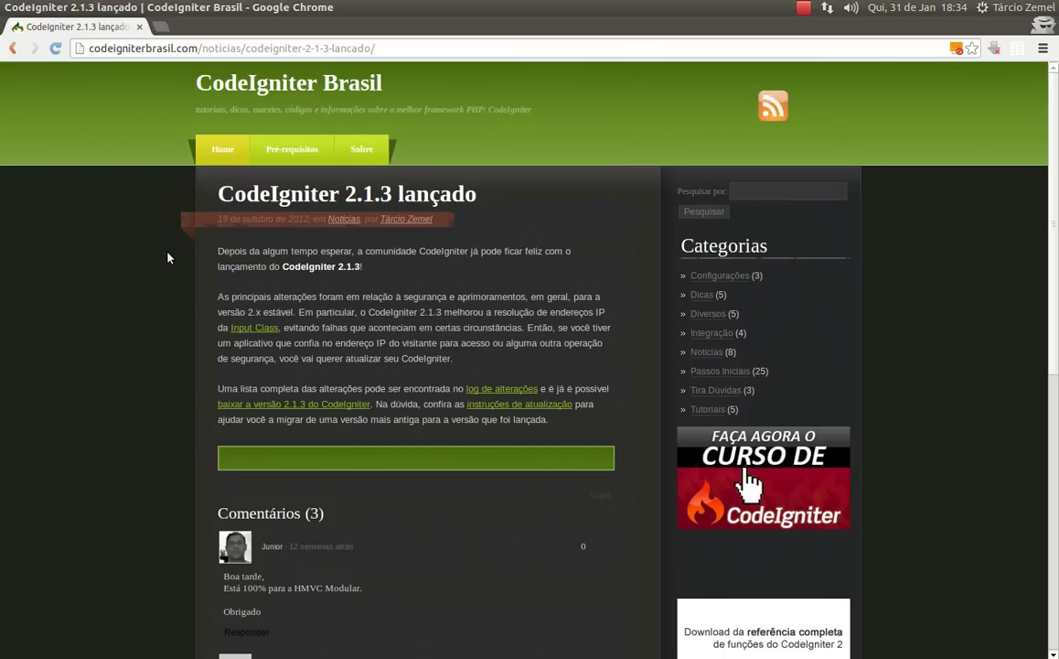
left_click(13, 48)
scroll(114, 361, "down", 5)
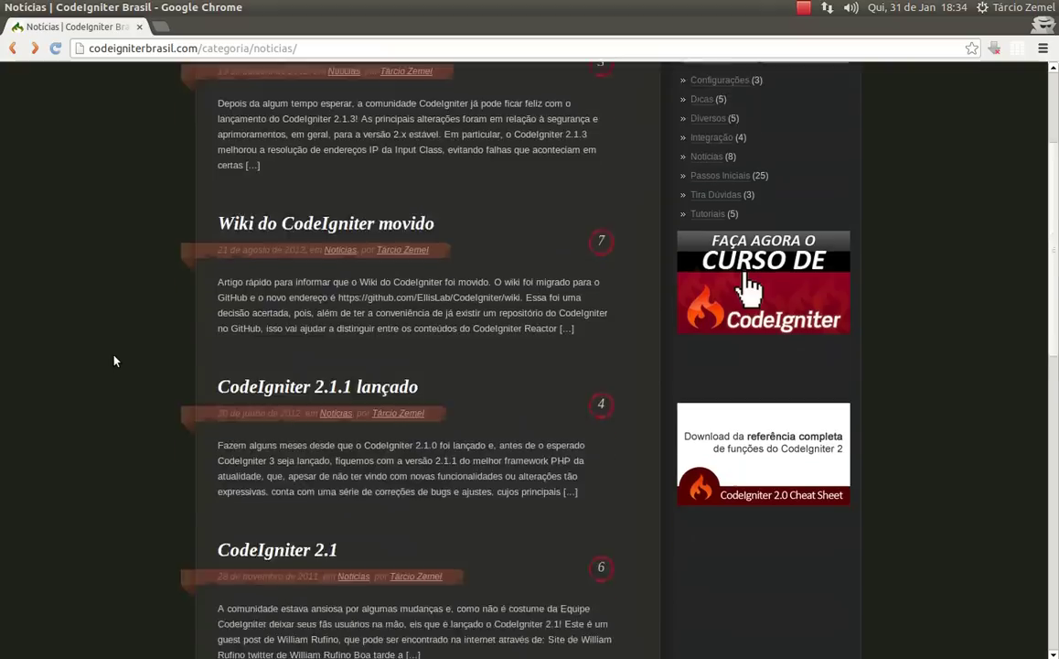
scroll(114, 361, "down", 3)
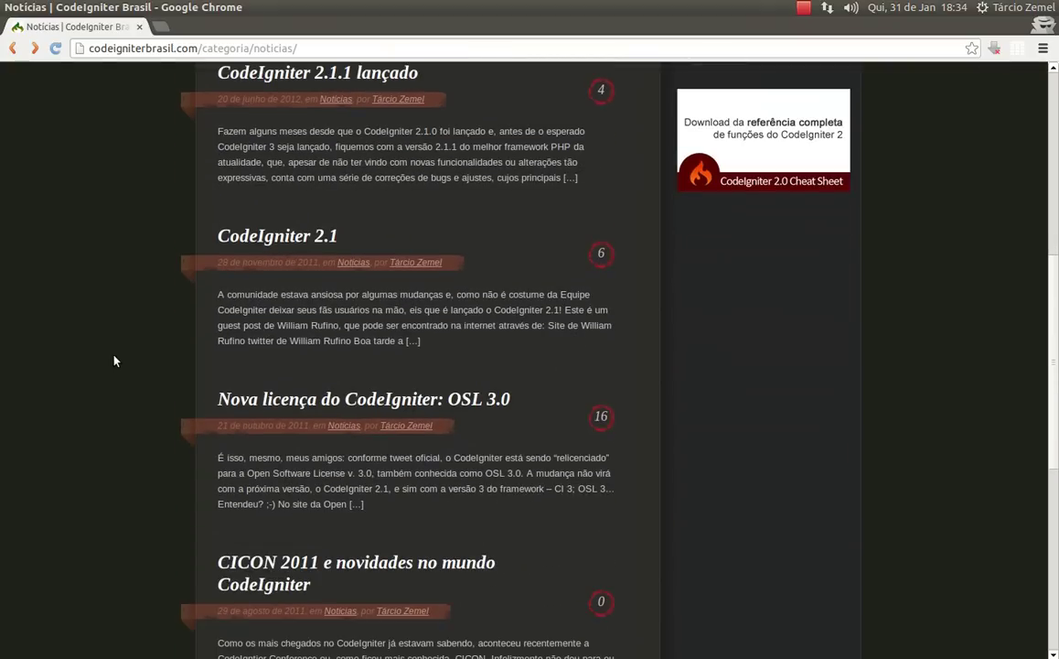
left_click(259, 400)
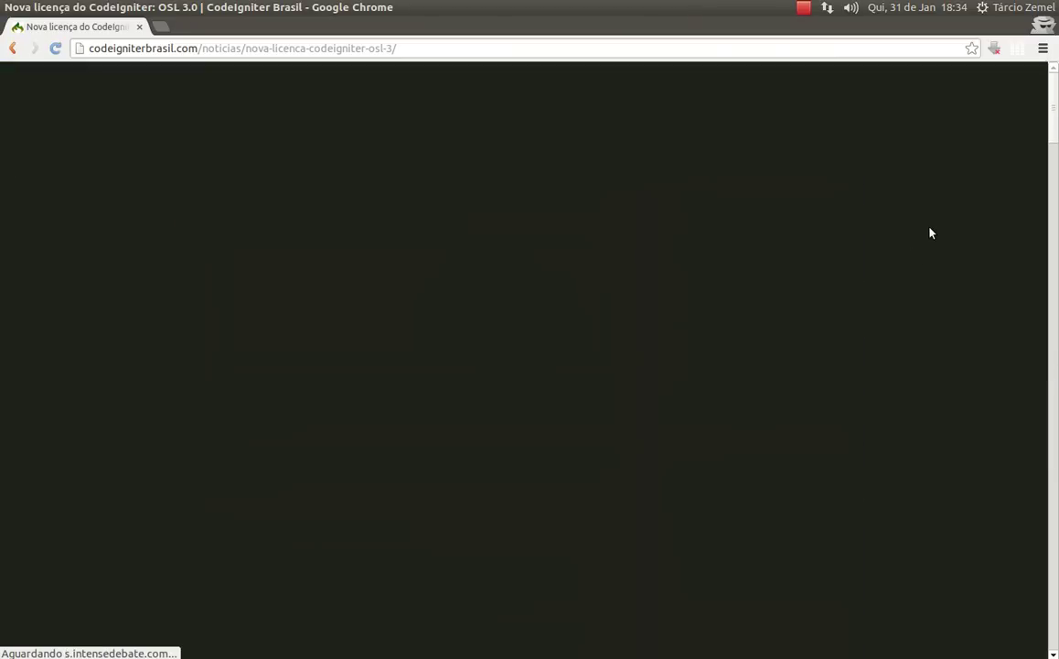
left_click_drag(1057, 139, 935, 164)
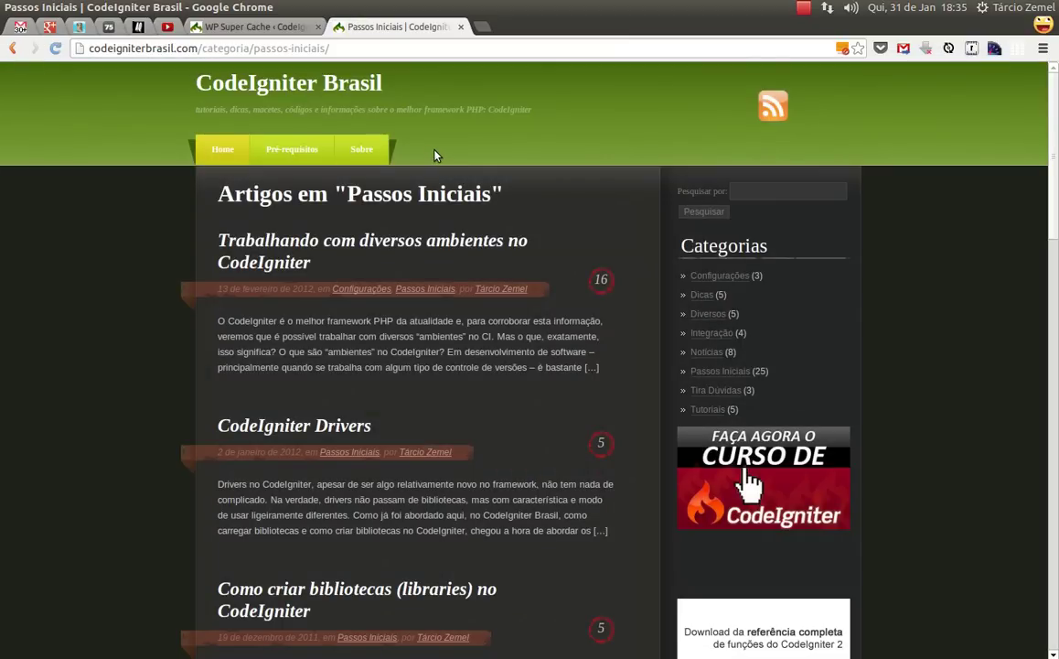
left_click(238, 30)
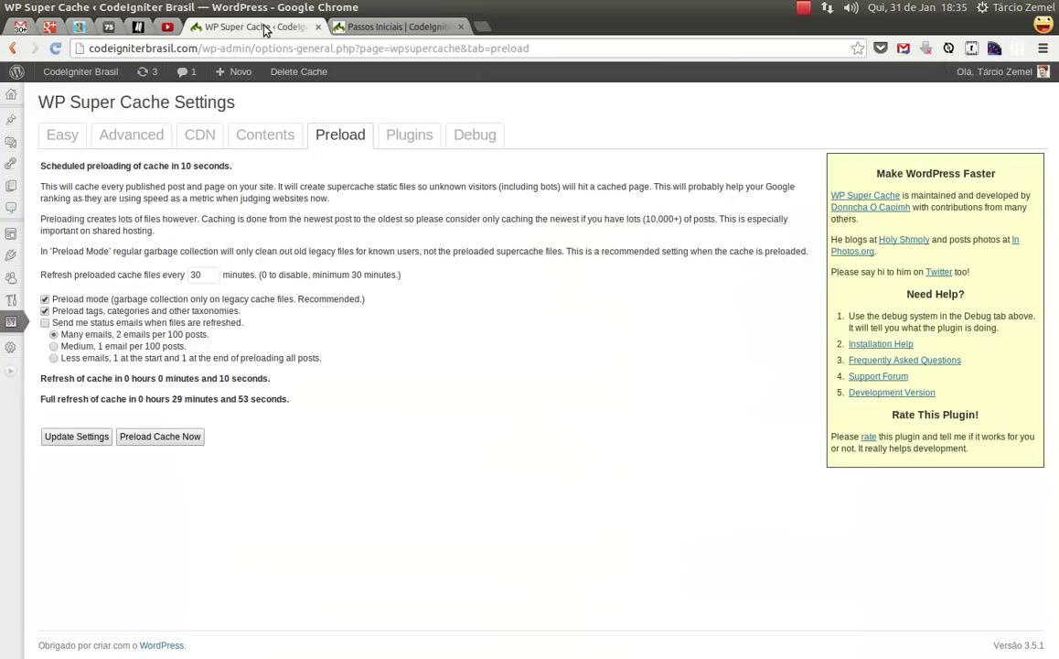
Search the plugin installer for "wp minify"
mouse_move(10, 255)
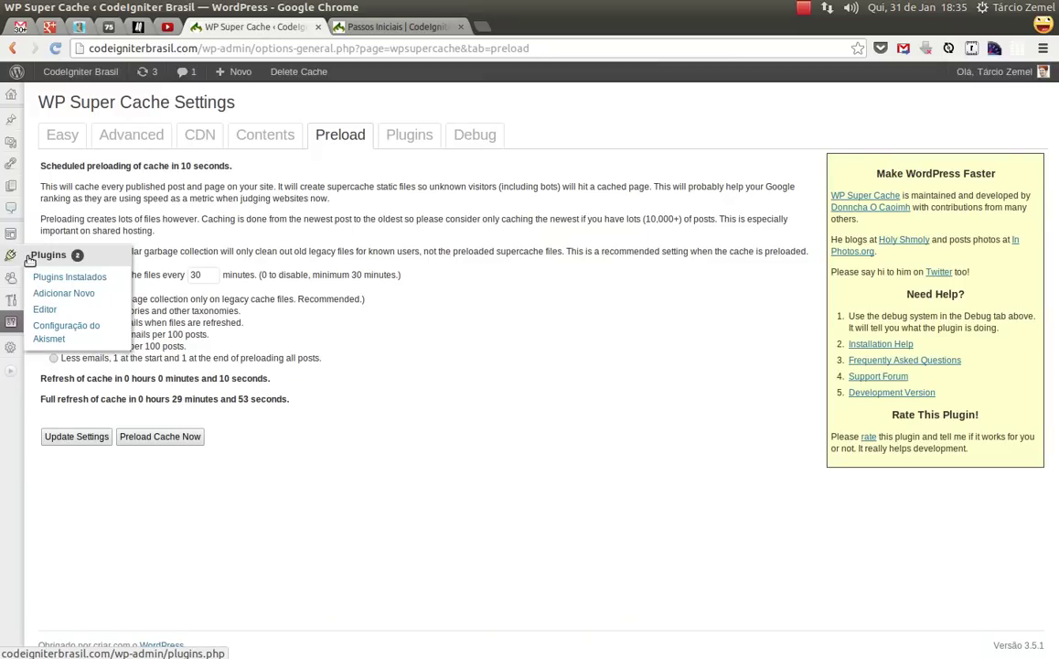
left_click(33, 293)
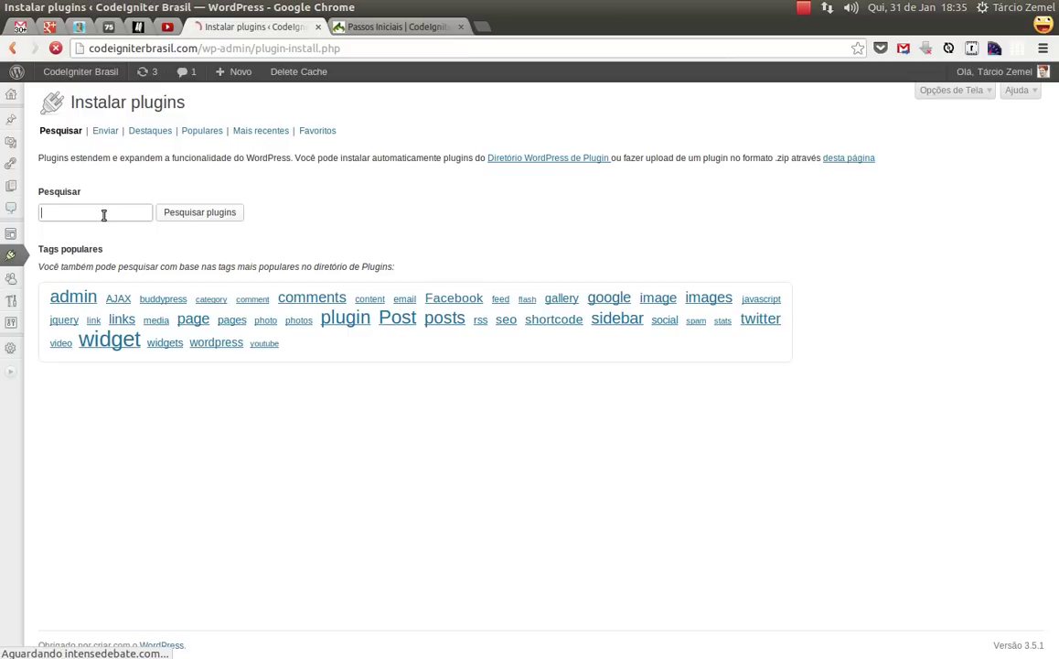
type("wp")
key("Down")
key("Down")
key("Return")
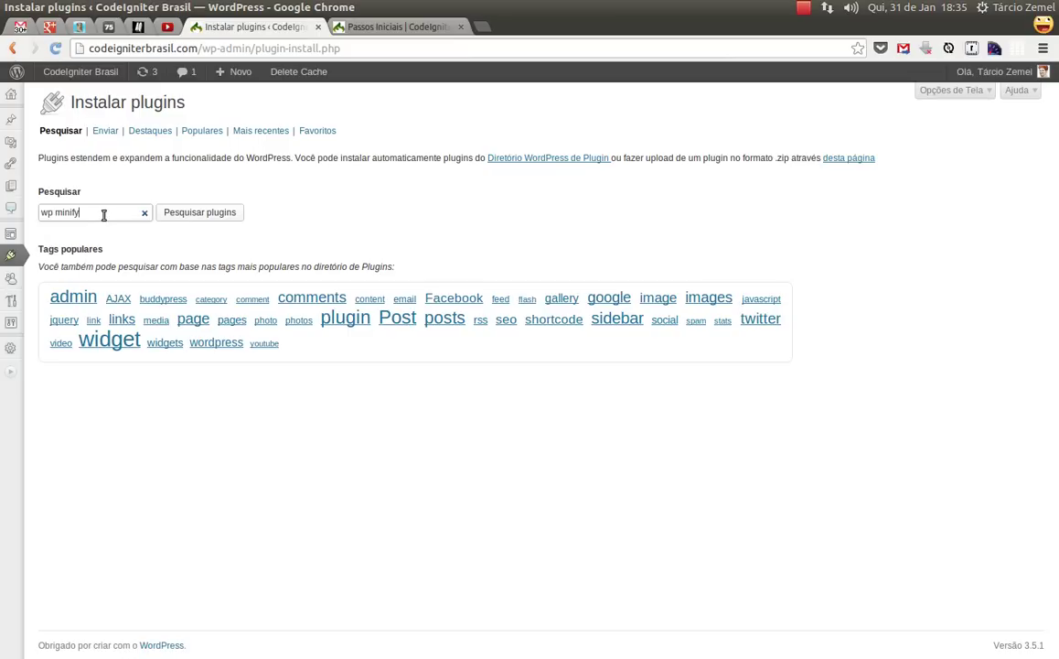
left_click(193, 214)
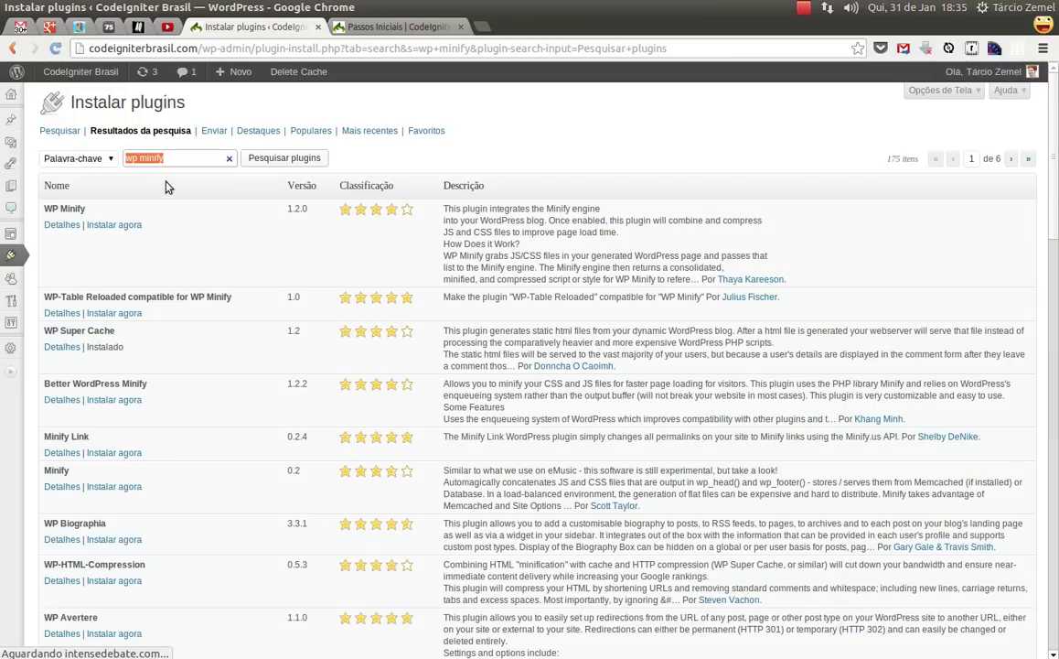
Install and activate the WP Minify plugin and open its options page
left_click(105, 228)
left_click(622, 385)
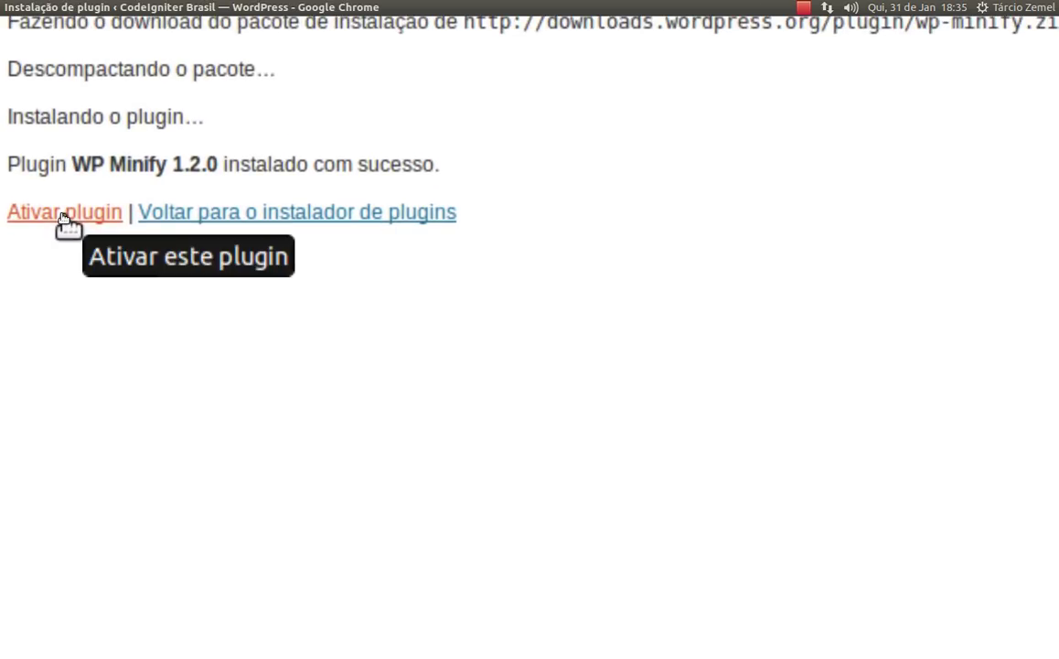
left_click(63, 215)
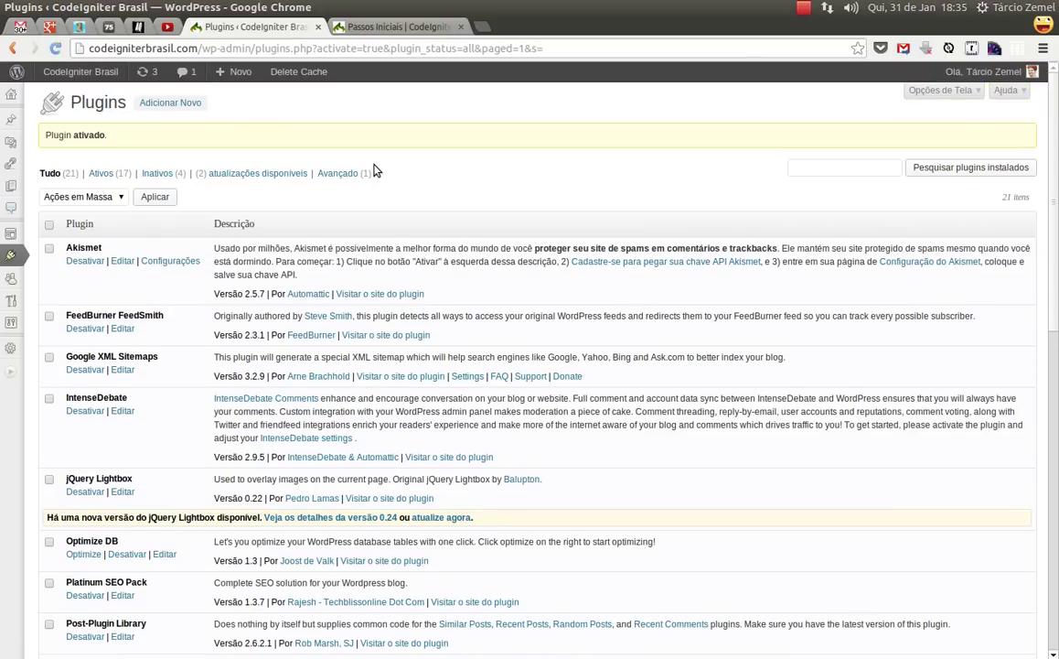
mouse_move(11, 322)
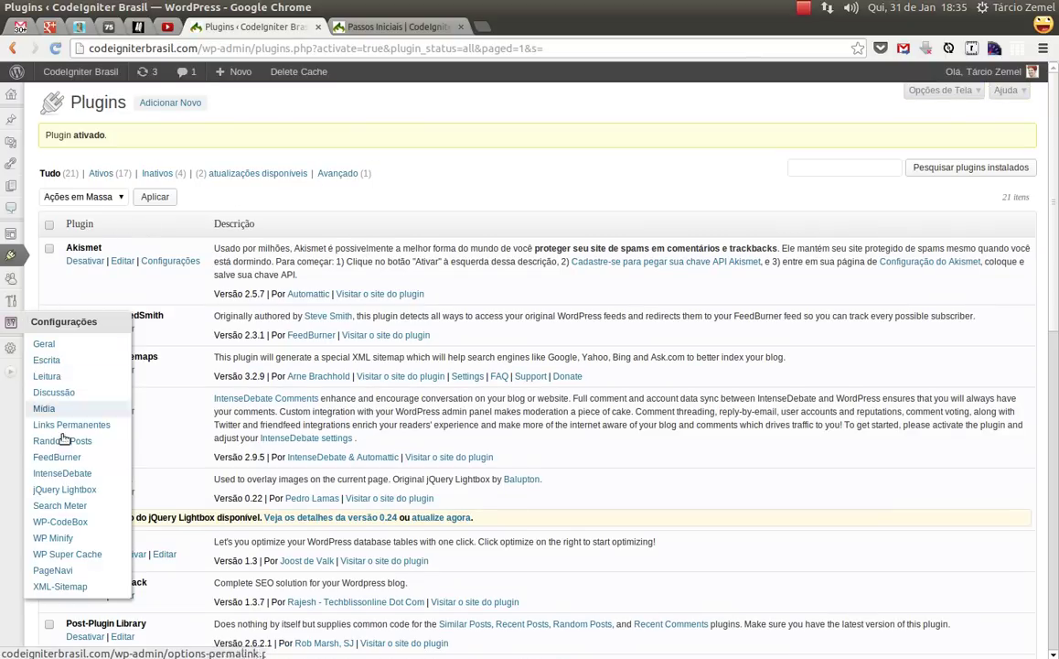
left_click(51, 539)
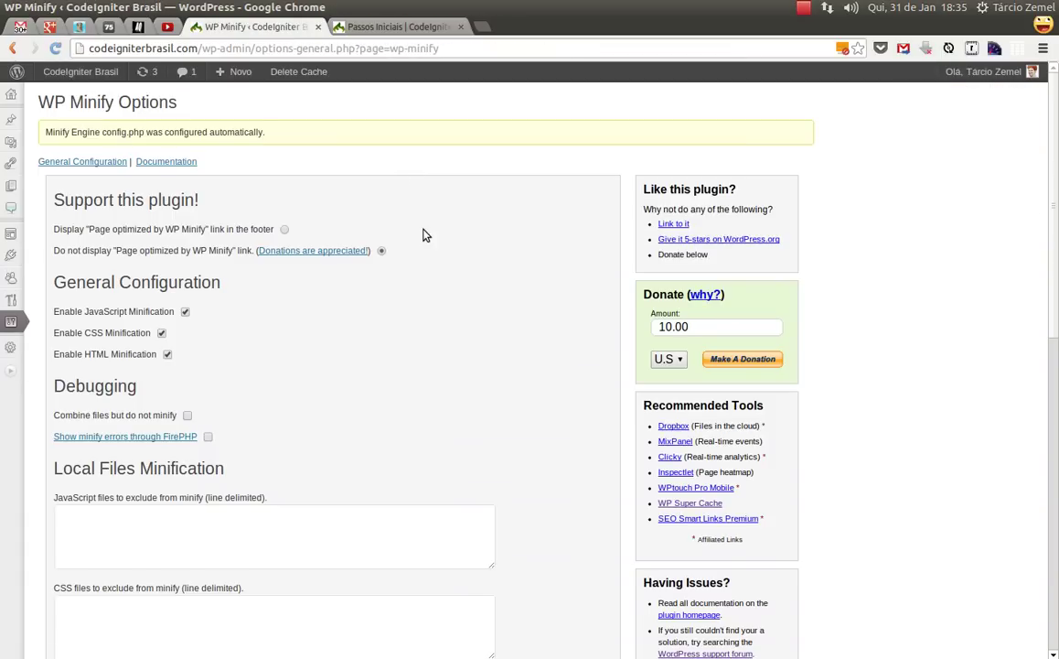
Examine WP Minify's support link, general configuration, debugging and local file exclusion options
scroll(424, 235, "down", 1)
scroll(422, 237, "up", 2)
left_click(381, 252)
left_click(185, 312)
scroll(551, 400, "down", 3)
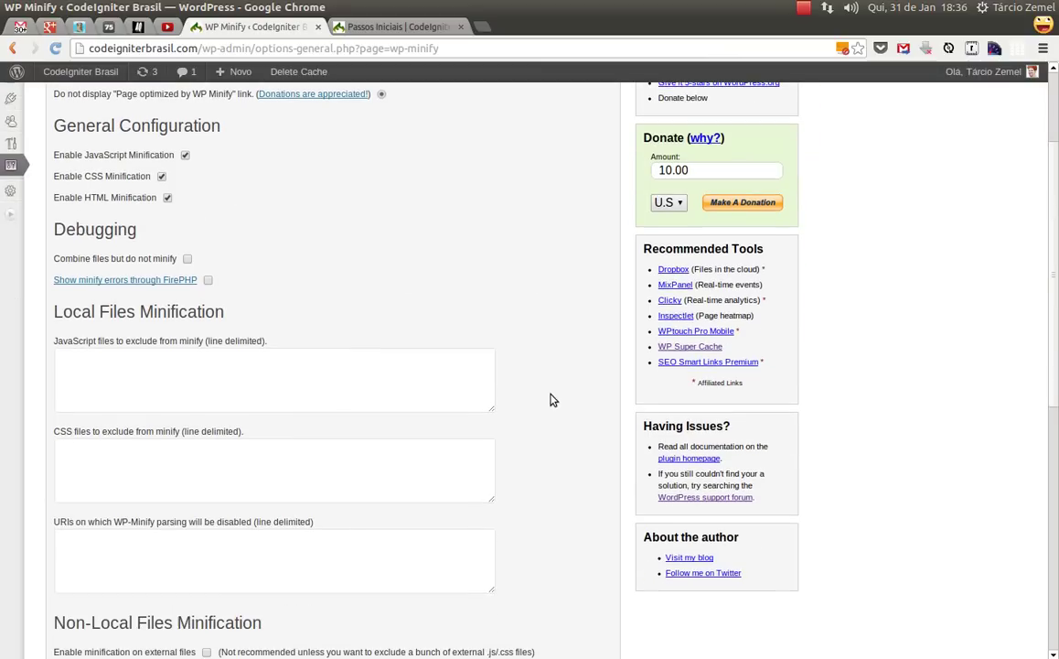
left_click(187, 260)
left_click(207, 281)
left_click(188, 260)
scroll(576, 298, "down", 3)
scroll(180, 227, "down", 1)
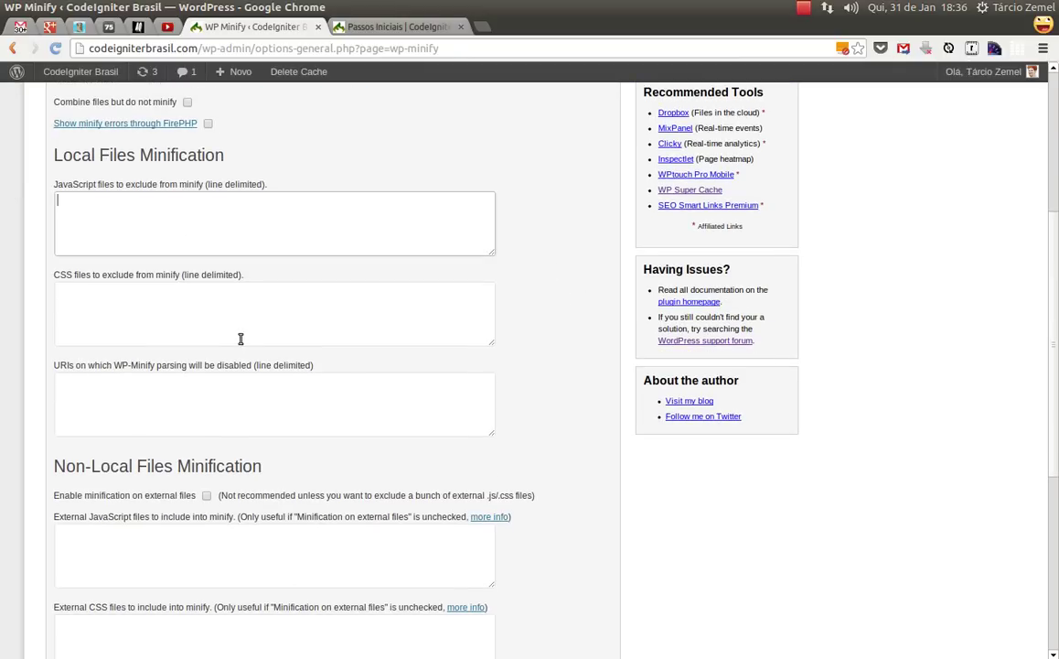
left_click(243, 385)
left_click(225, 215)
Examine WP Minify's cache expiry, pretty URL and footer JavaScript placement options
scroll(539, 242, "down", 8)
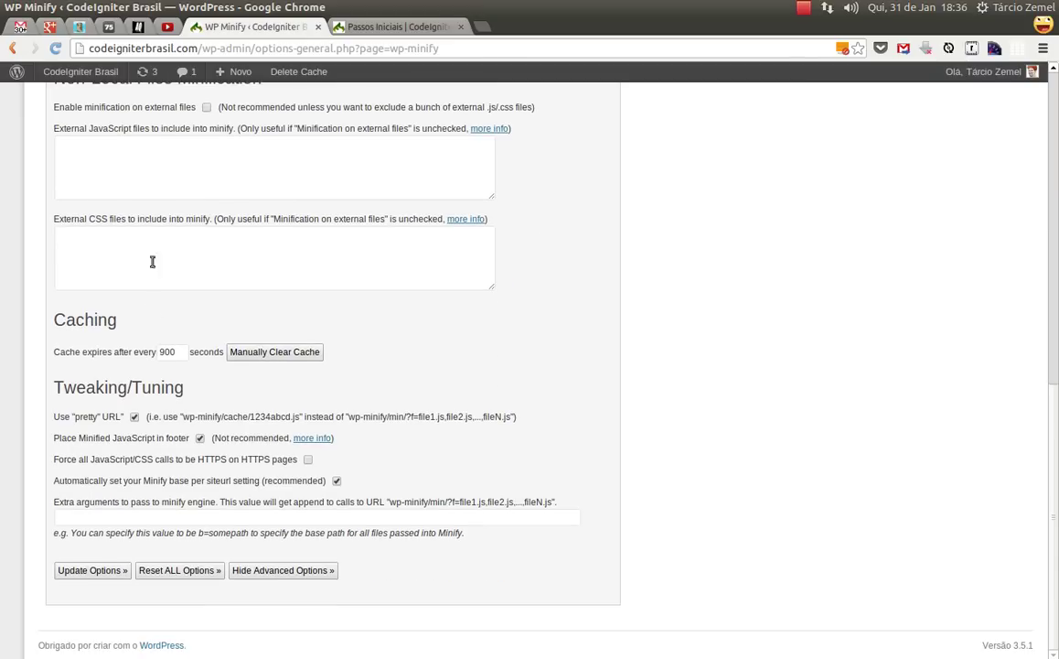
left_click(179, 352)
left_click_drag(184, 417, 514, 418)
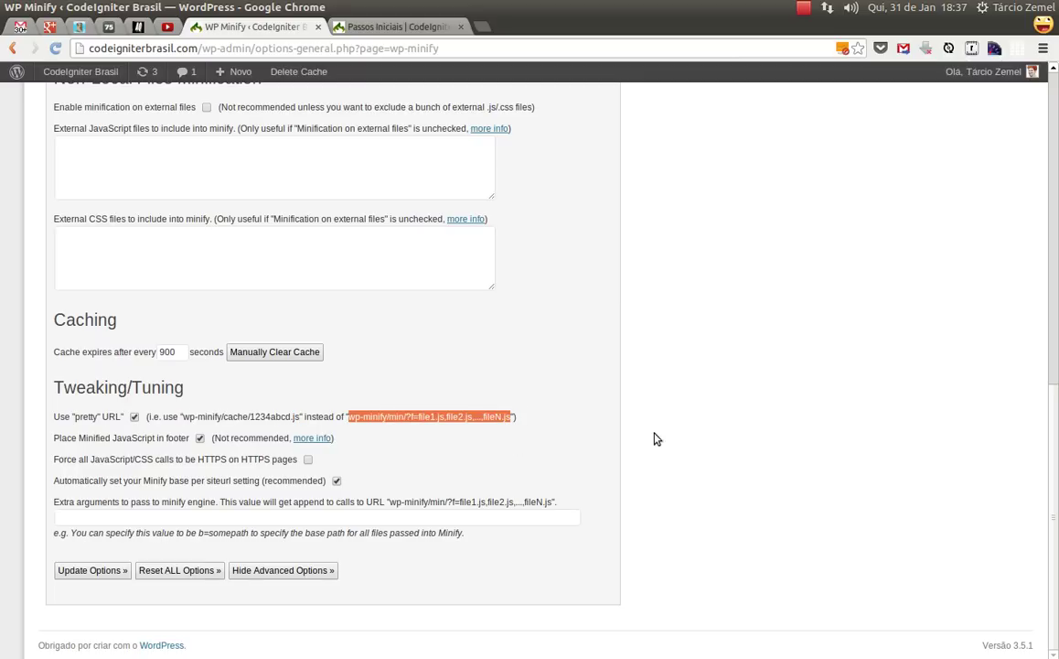
left_click(135, 417)
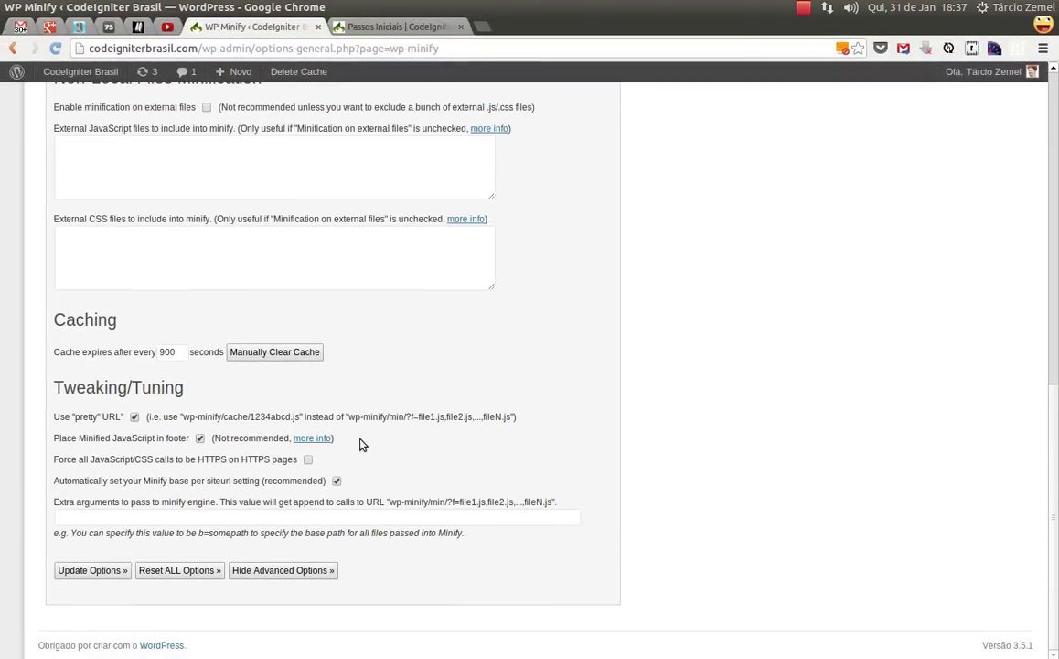
left_click(201, 439)
left_click(201, 439)
scroll(367, 445, "up", 8)
scroll(368, 445, "down", 8)
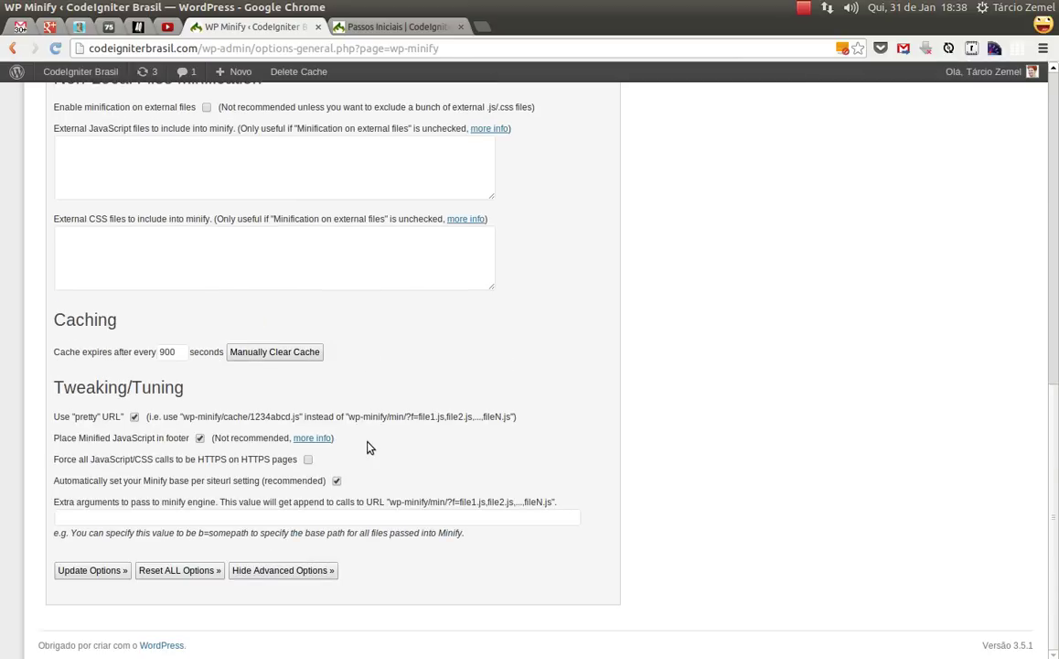
Hide WP Minify's advanced options and save the plugin options with JavaScript, CSS and HTML minification enabled
left_click(283, 570)
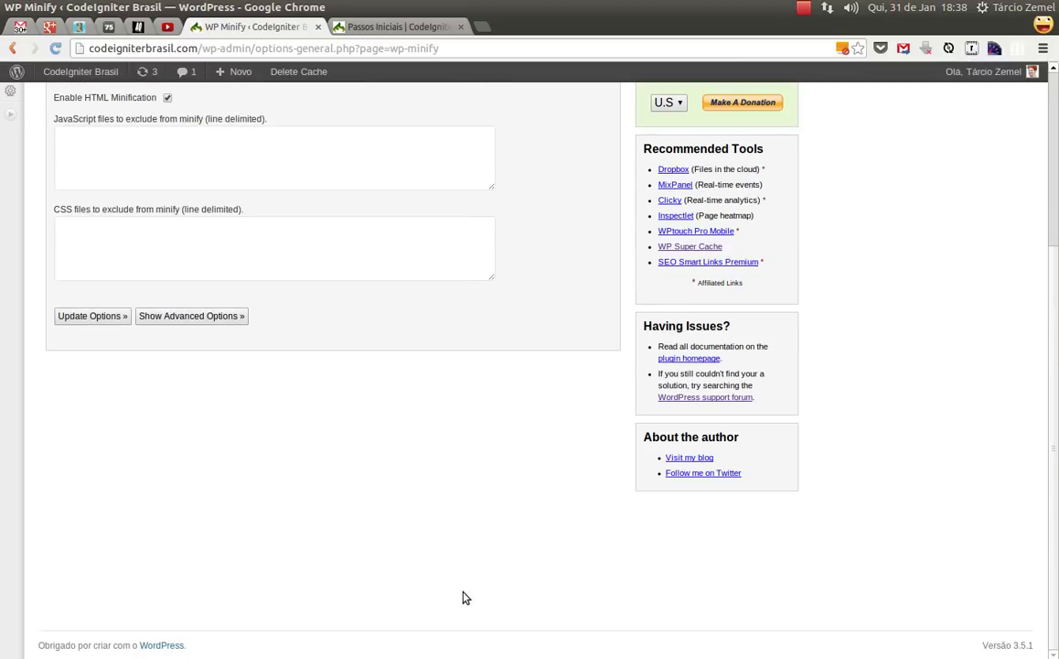
scroll(464, 598, "up", 5)
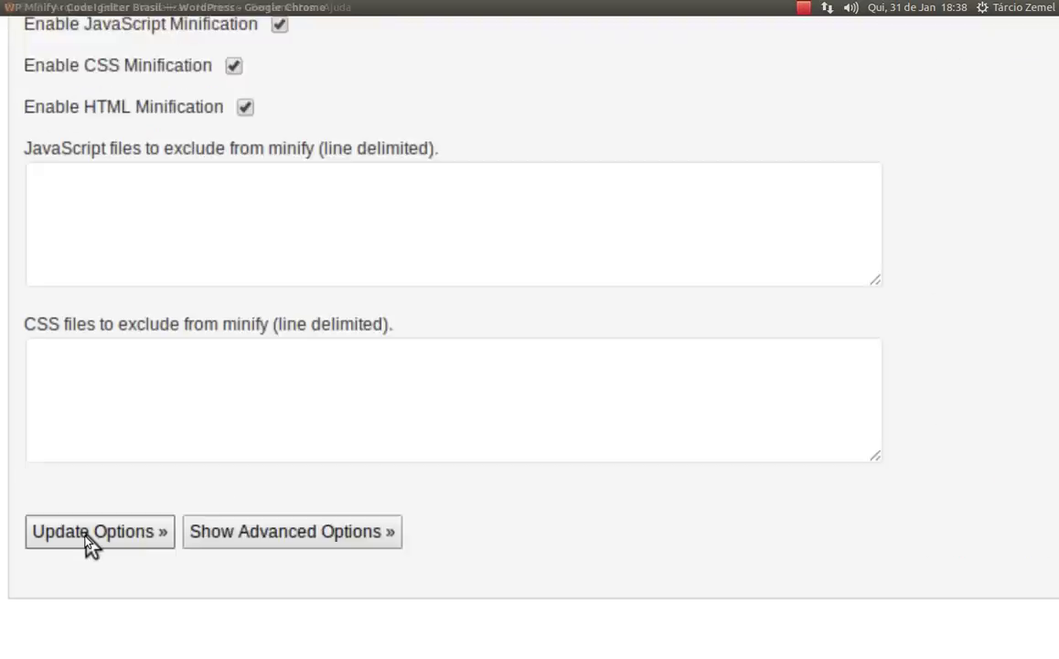
left_click(88, 537)
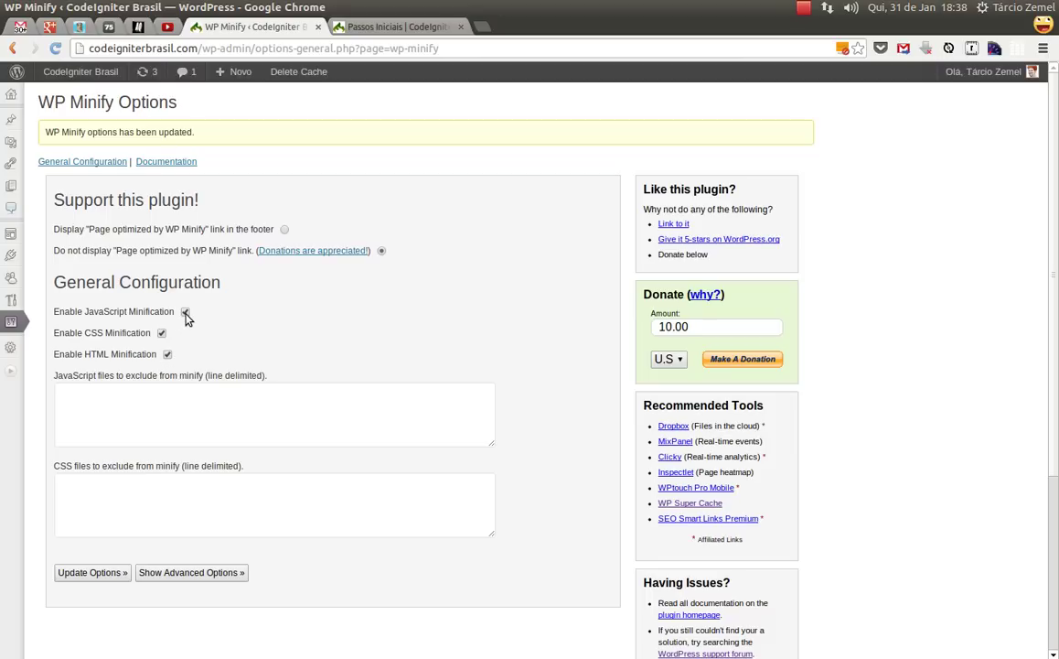
Delete the expired and all remaining cached pages in WP Super Cache, and start preloading the cache immediately
mouse_move(17, 322)
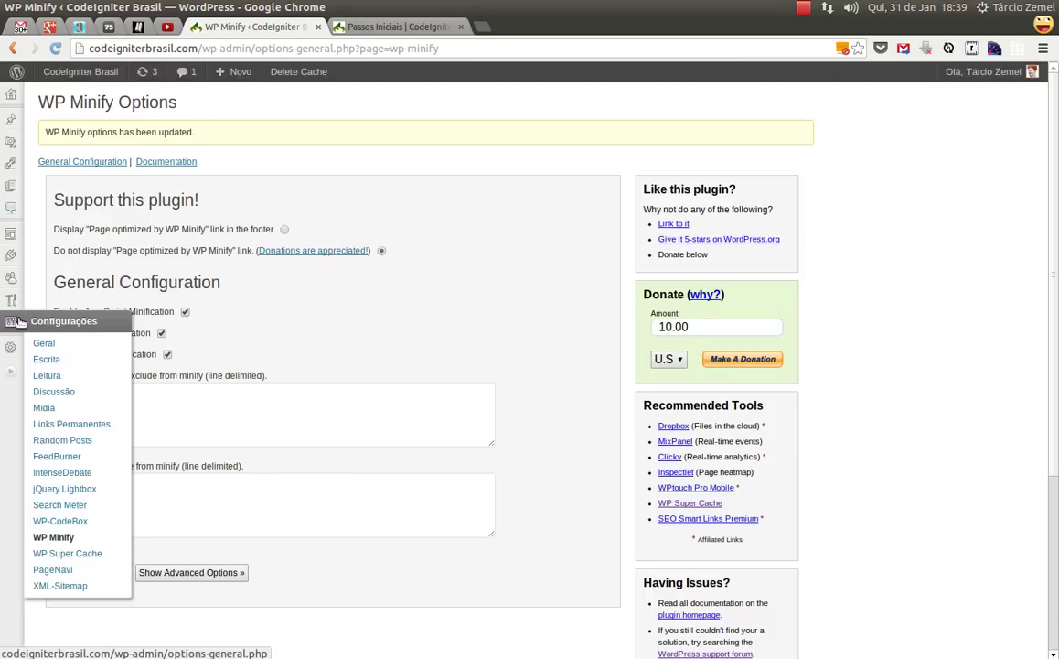
left_click(43, 555)
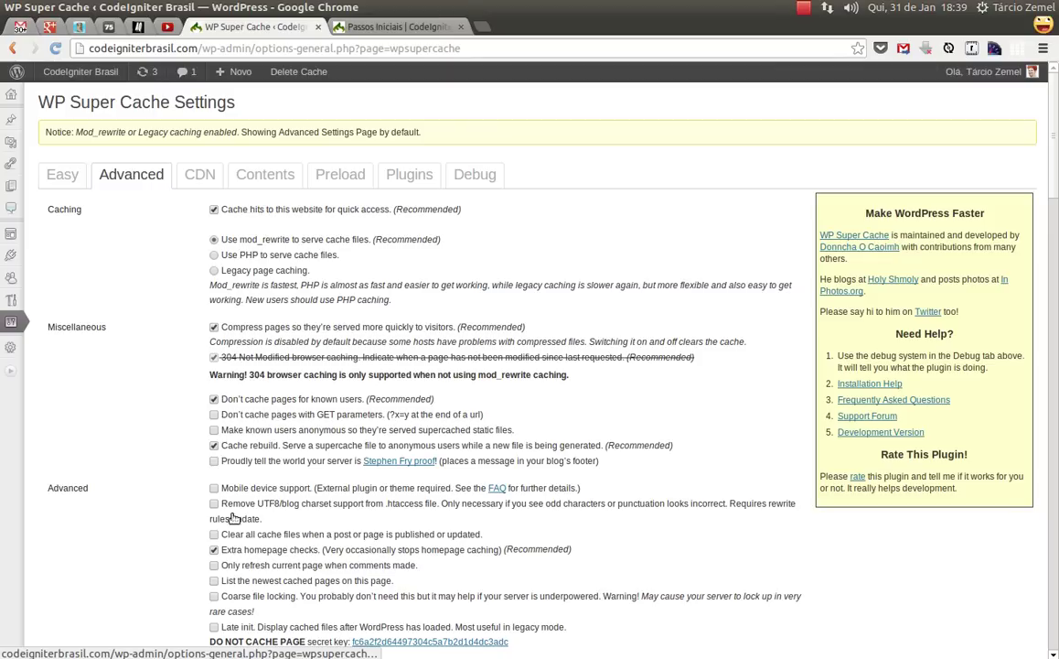
left_click(64, 176)
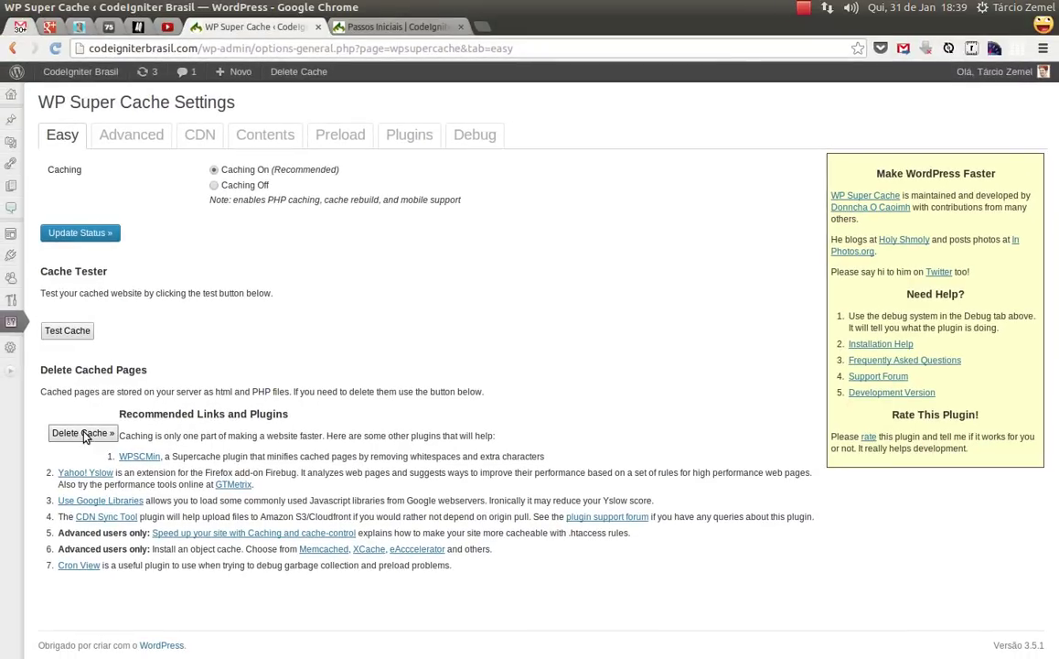
left_click(81, 437)
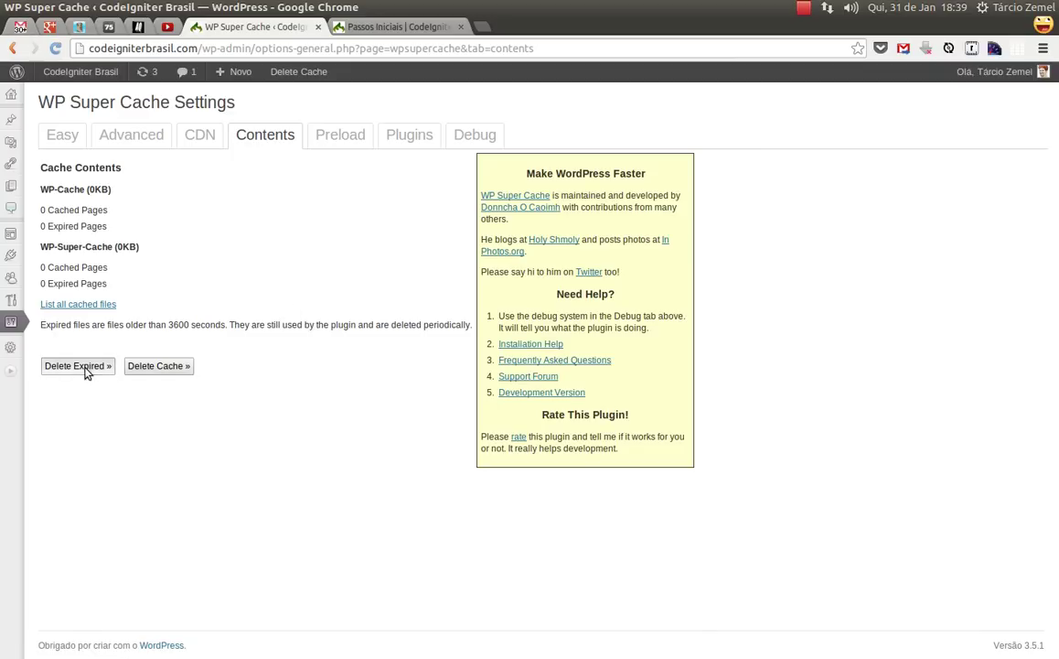
left_click(85, 371)
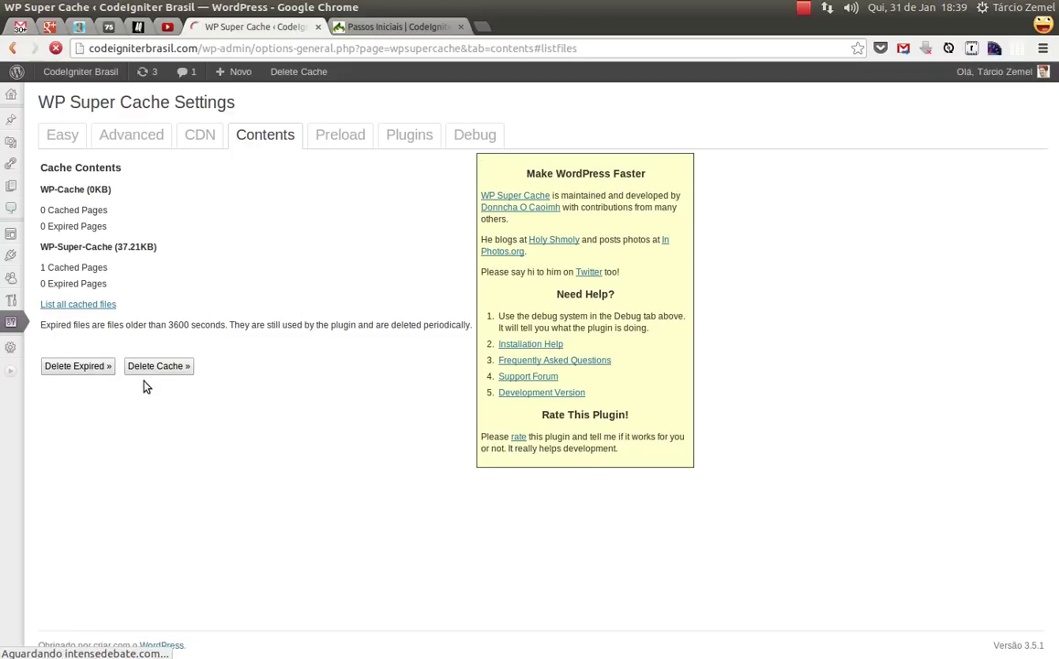
left_click(157, 370)
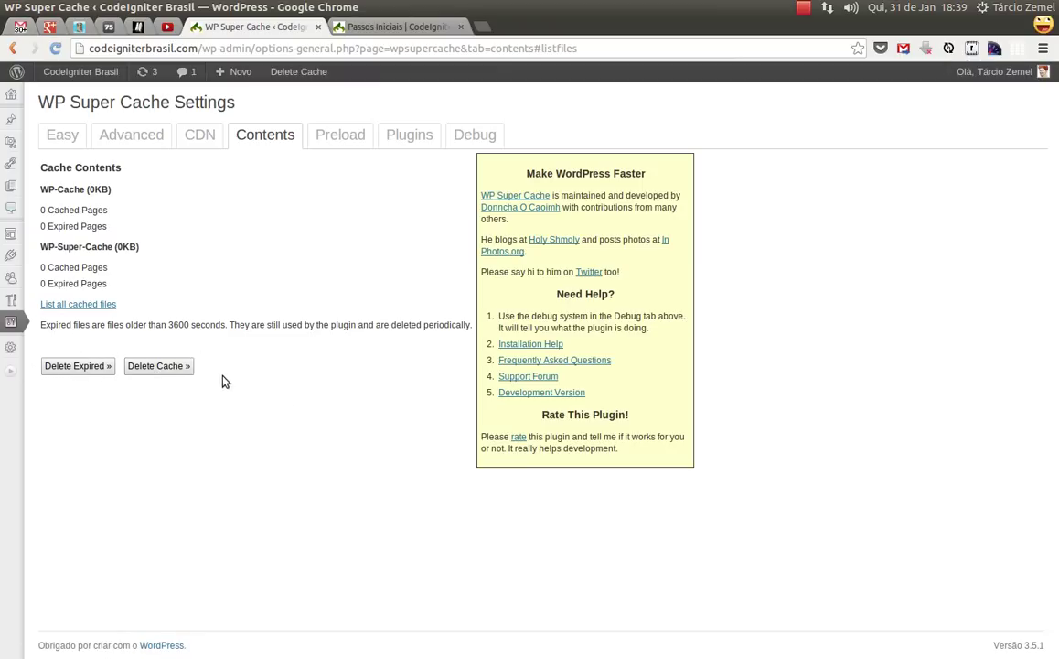
left_click(328, 145)
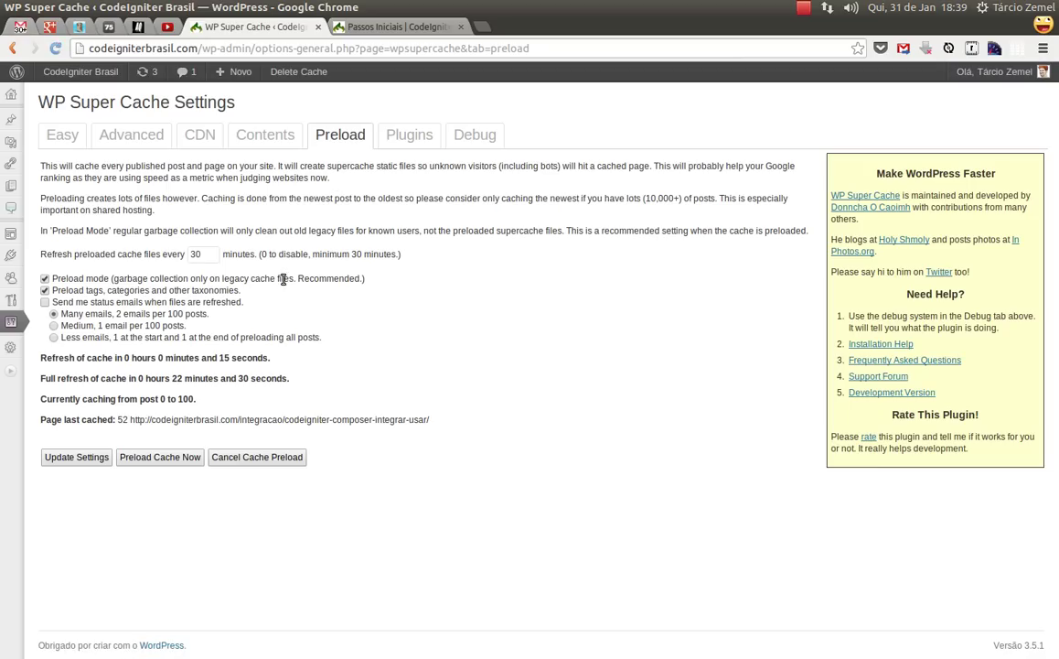
left_click(129, 460)
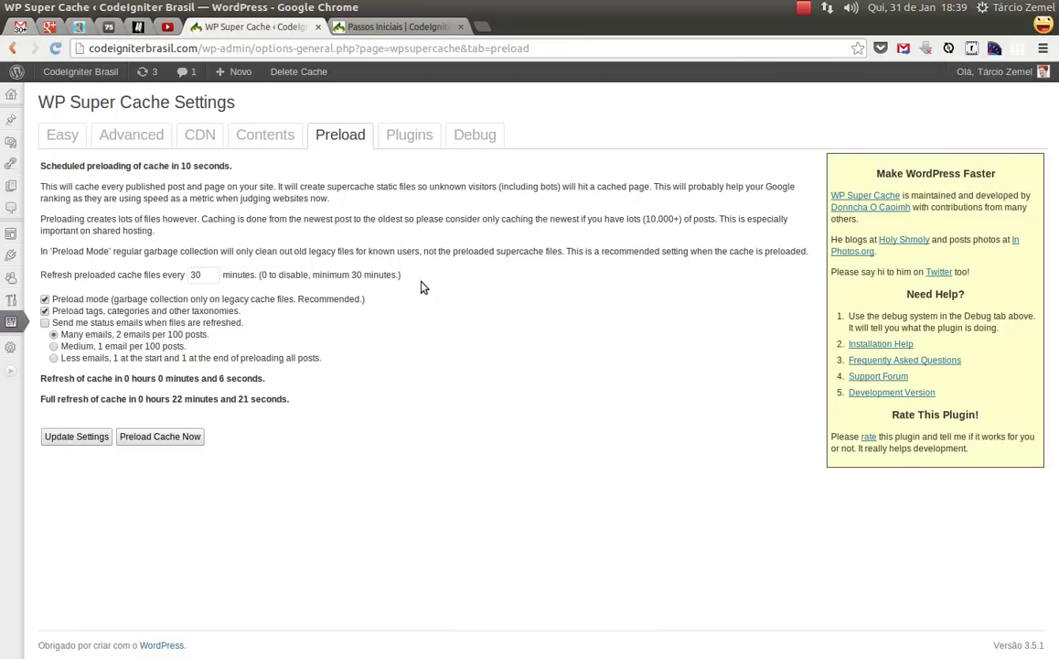
Load the site's Passos Iniciais category page, codeigniterbrasil.com/categoria/passos-iniciais/, in a new incognito window
left_click(408, 31)
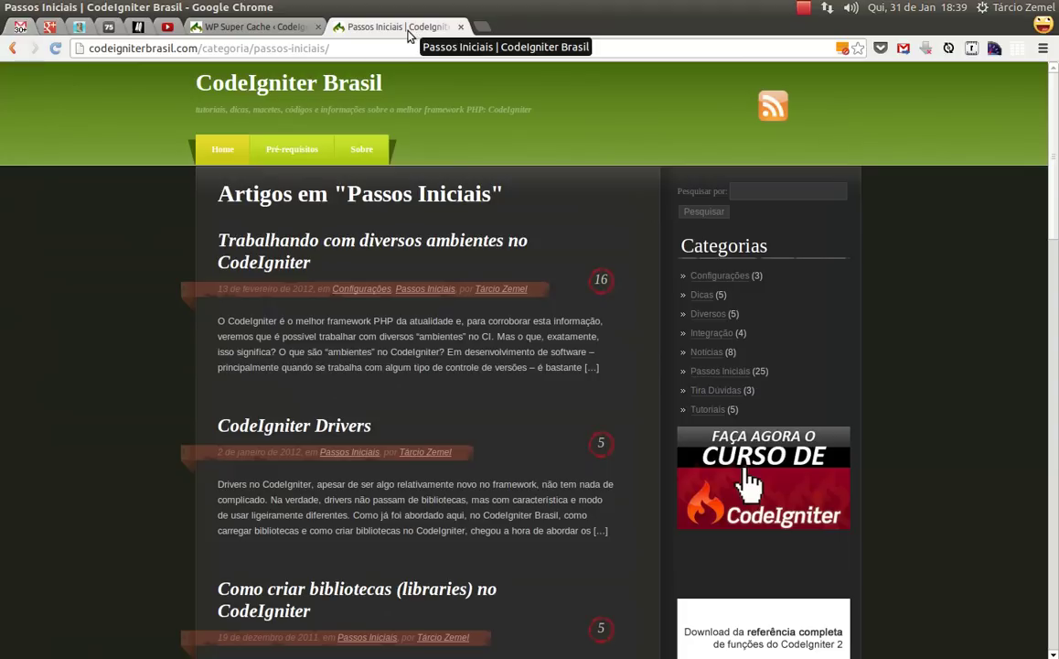
left_click(299, 48)
key("ctrl+c")
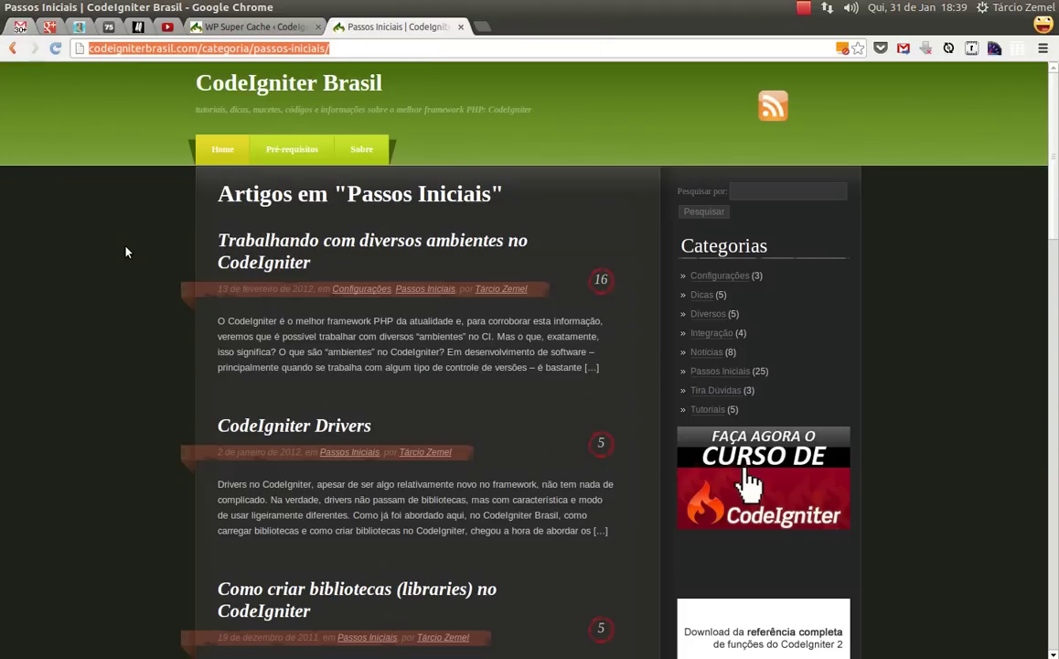
key("ctrl+shift+n")
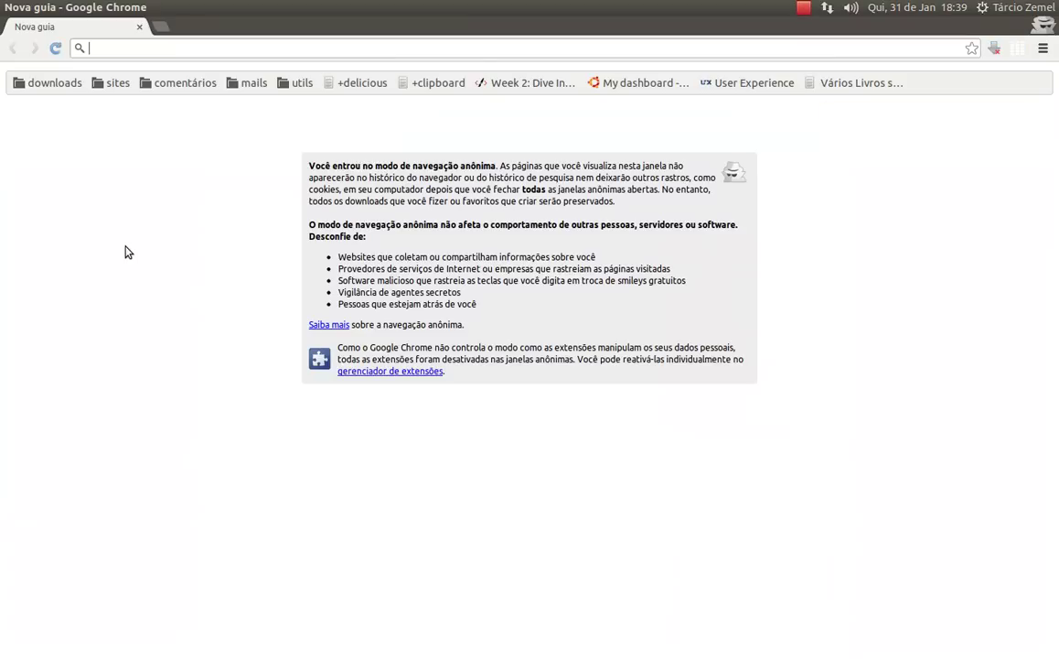
key("ctrl+v")
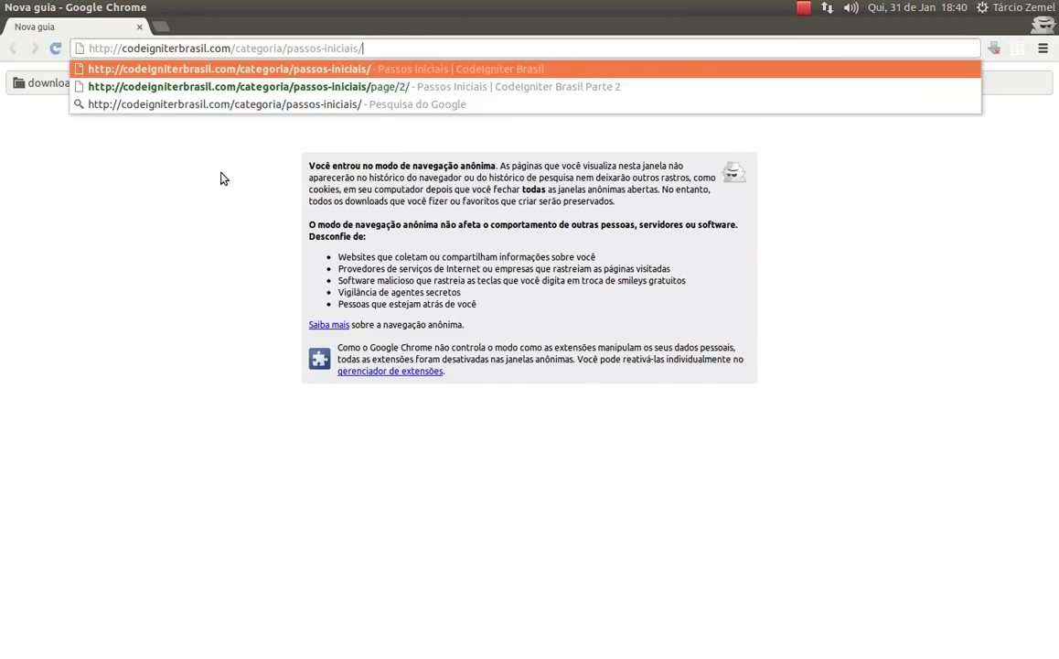
key("Return")
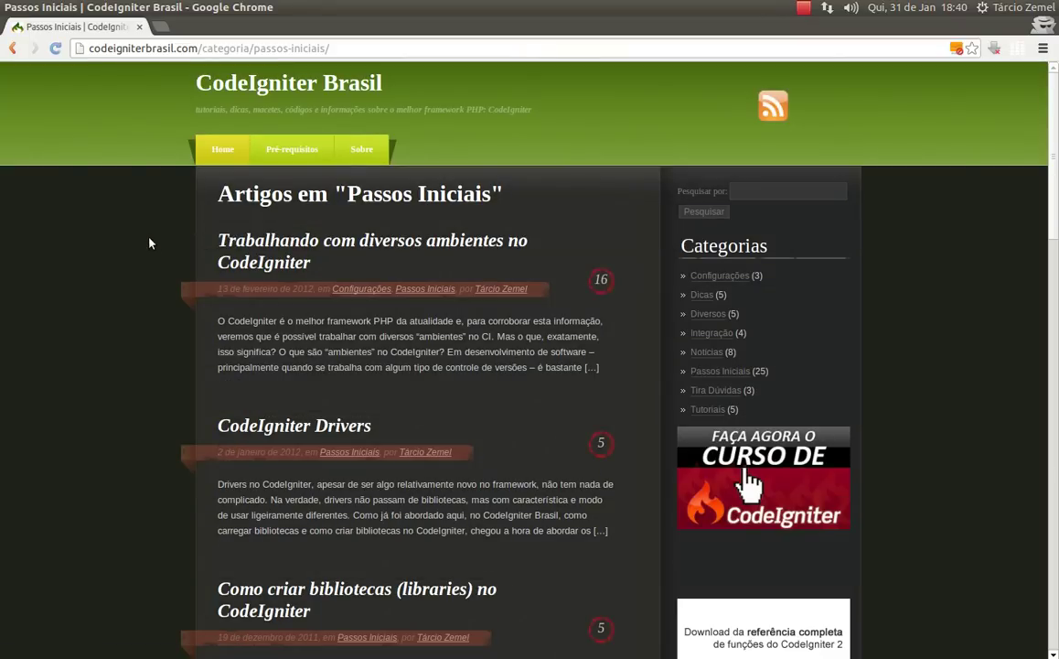
View the category page's source code and examine its WP Minify stylesheet and script references
key("ctrl+u")
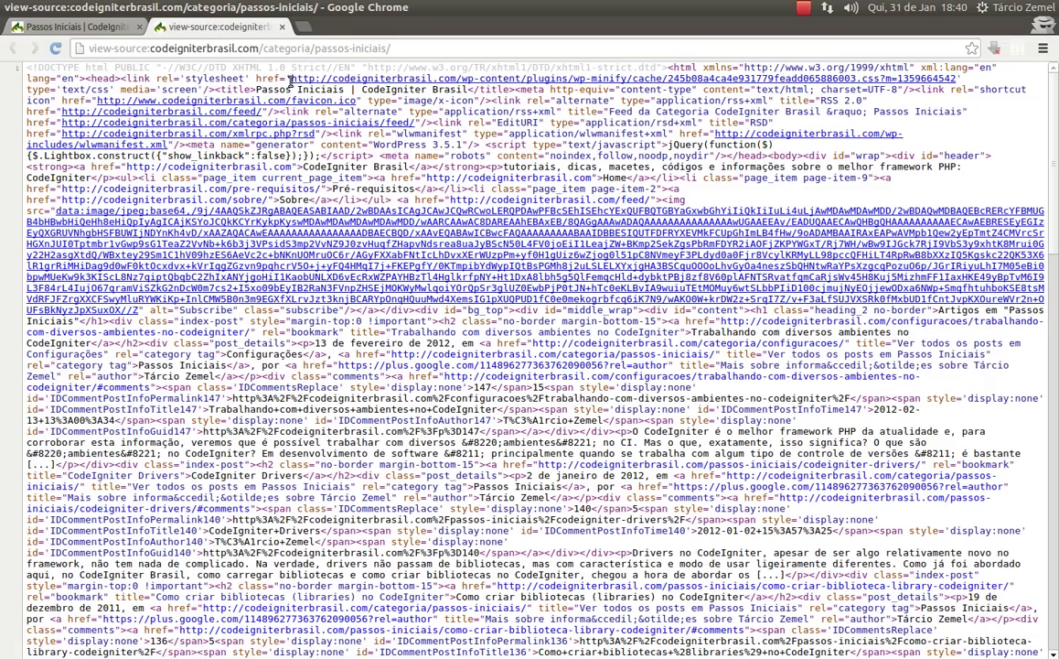
left_click_drag(120, 78, 1016, 84)
left_click(1016, 84)
scroll(1043, 535, "down", 10)
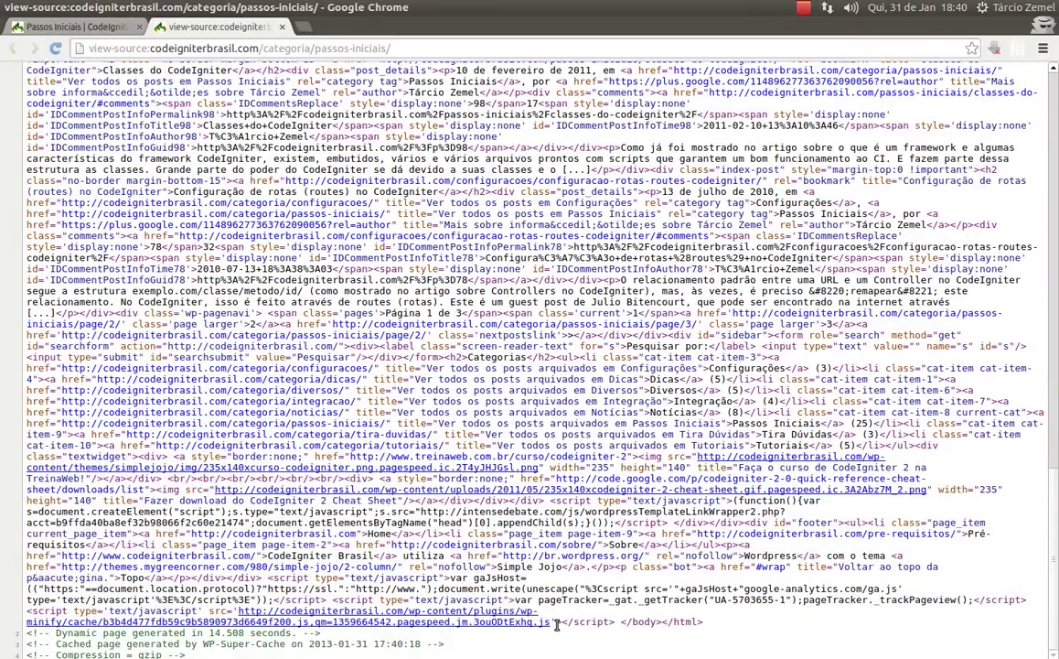
left_click_drag(553, 622, 71, 615)
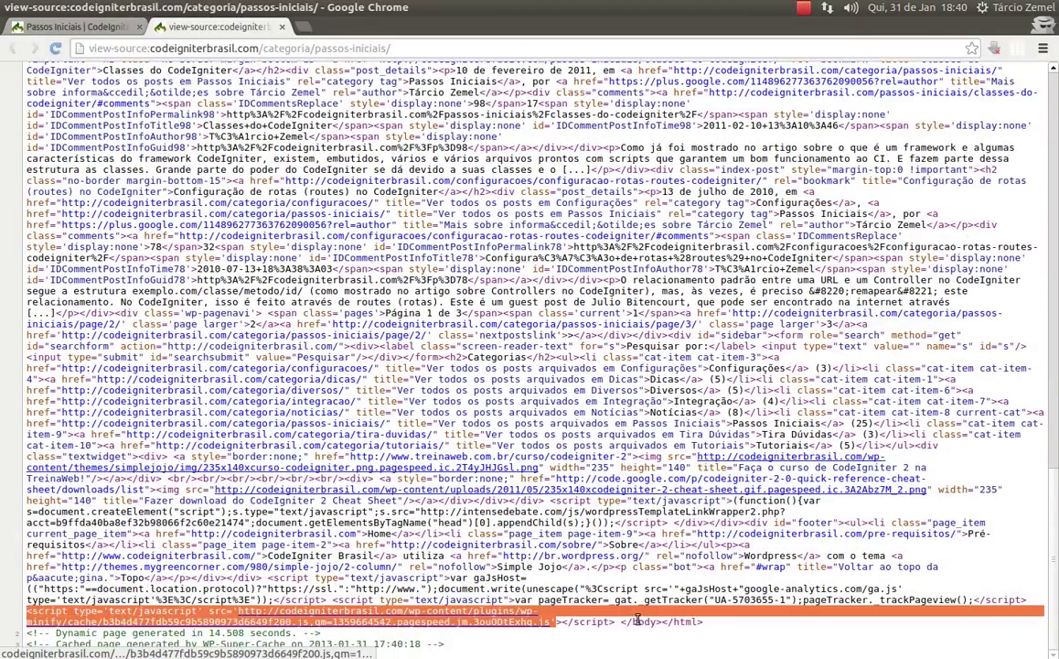
left_click(620, 592)
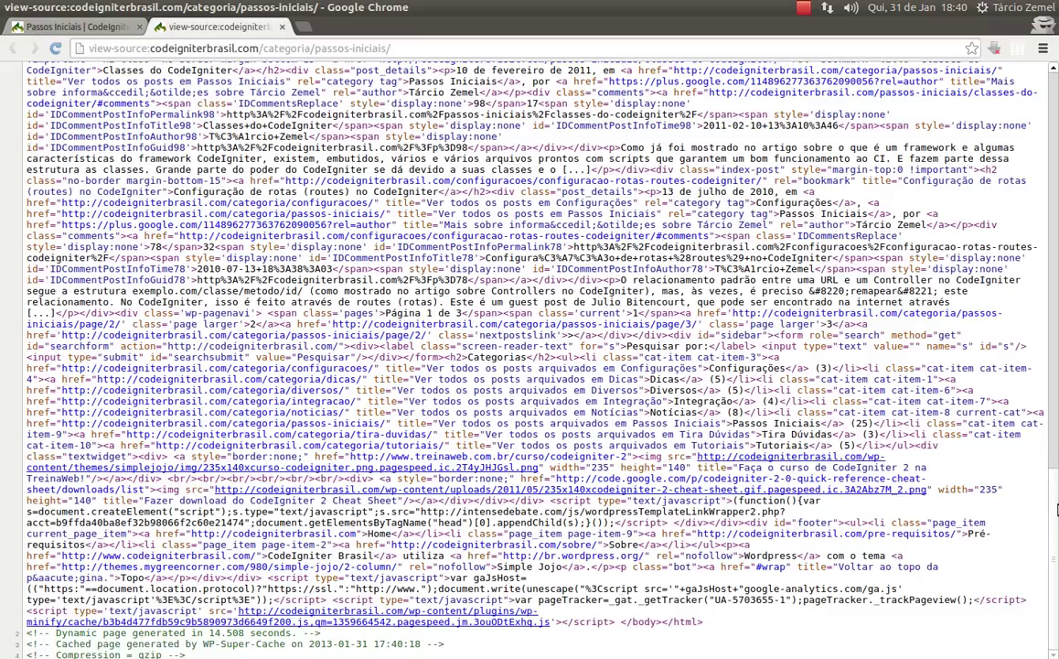
Examine the page generation time, WP Super Cache and compression comments at the end of the source code
mouse_move(1057, 515)
left_mouse_down()
mouse_move(1052, 117)
mouse_move(1052, 513)
left_mouse_up()
left_click_drag(27, 634, 228, 649)
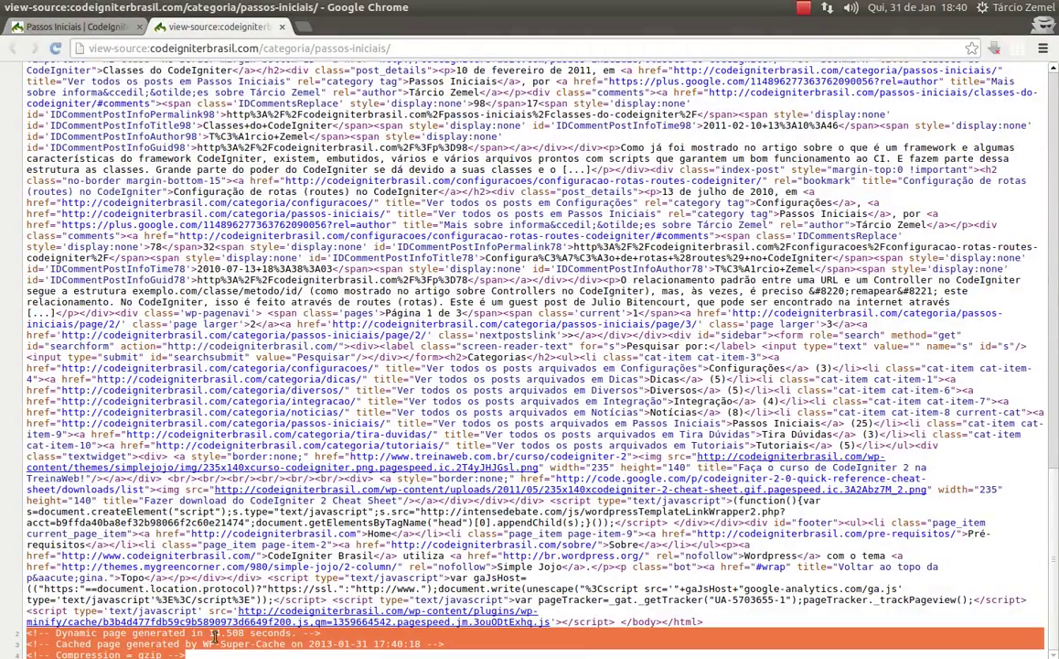
left_click(208, 634)
left_click_drag(209, 633, 246, 633)
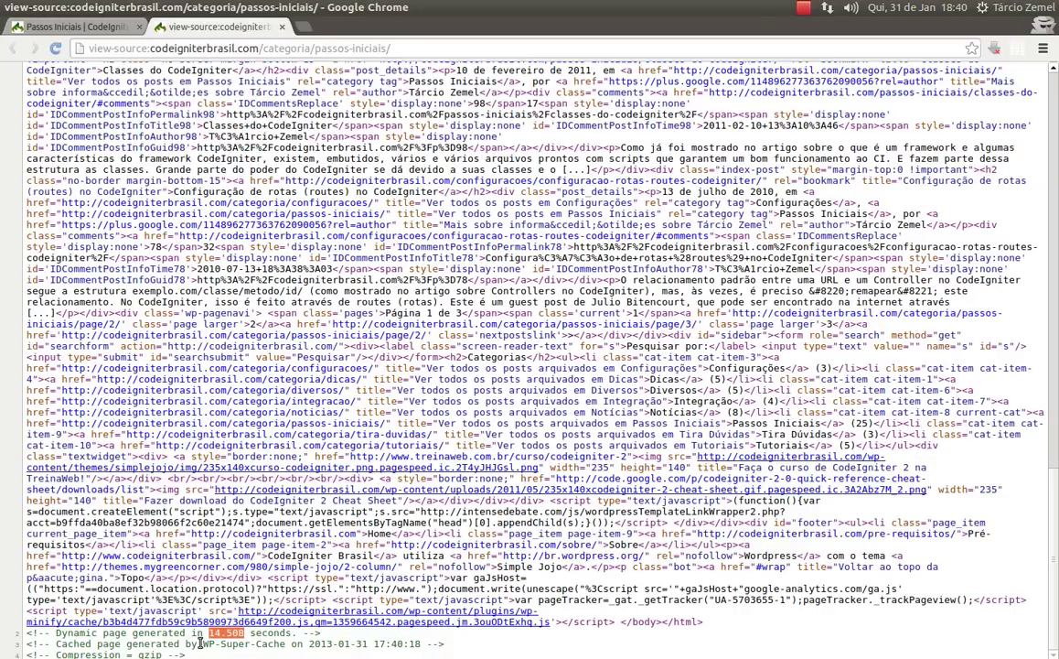
left_click(197, 643)
left_click_drag(189, 653, 23, 631)
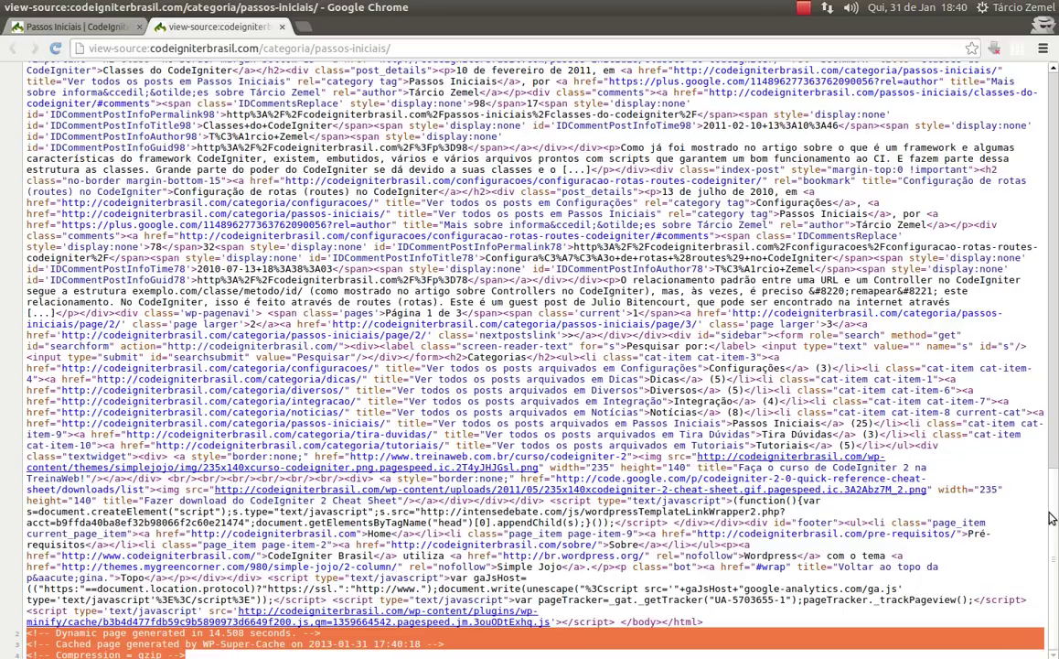
Look through the category page's minified HTML source from its end back to its beginning
scroll(1057, 522, "up", 1)
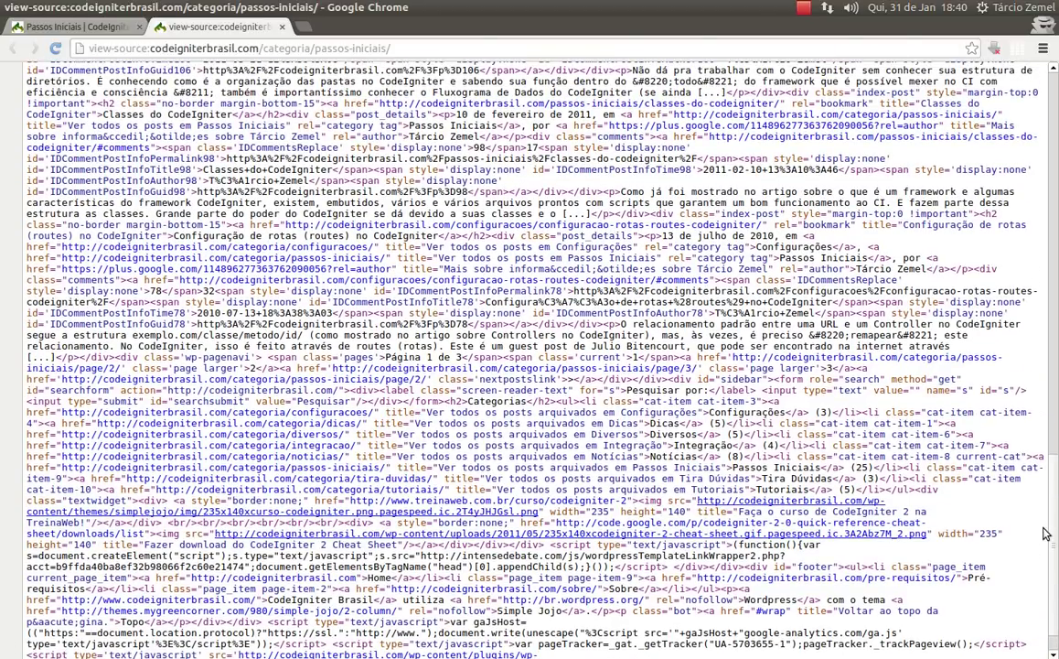
scroll(1049, 533, "down", 1)
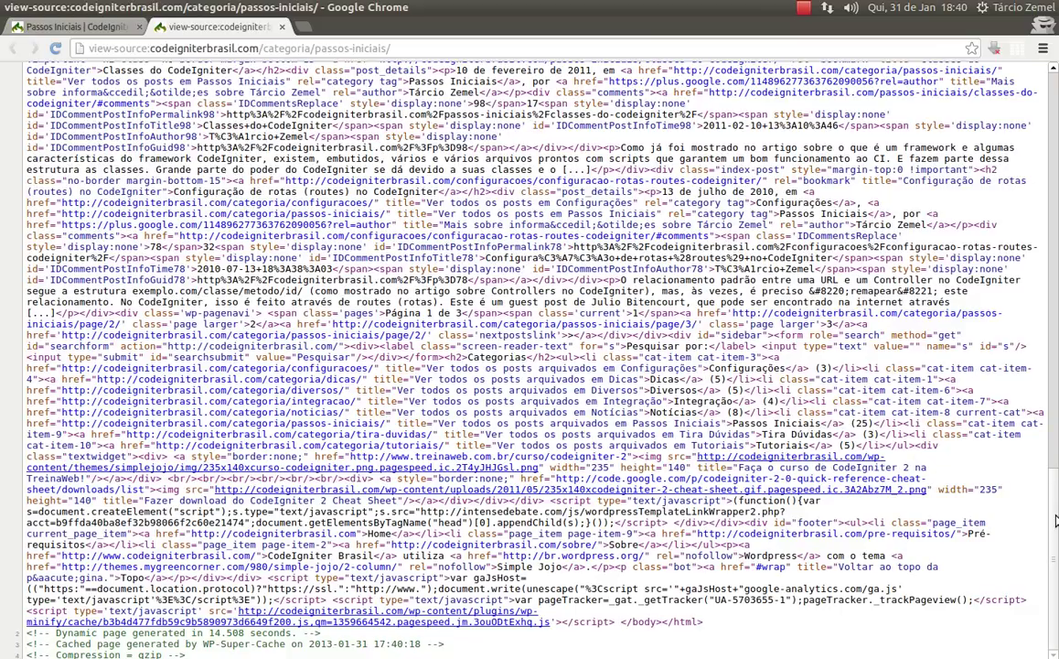
left_click_drag(1057, 520, 1057, 108)
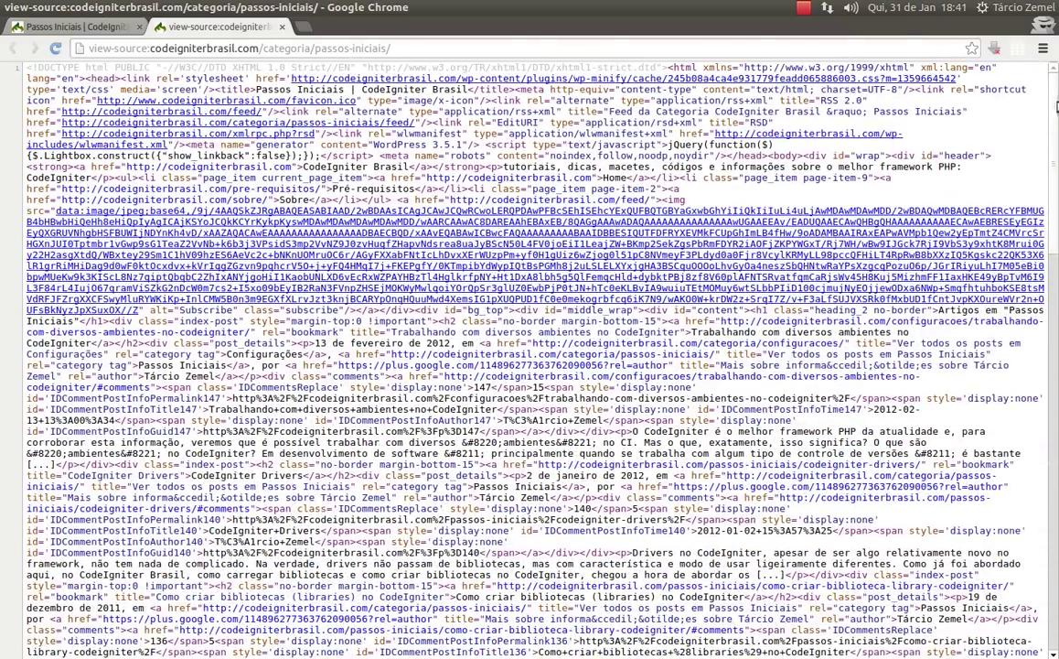
scroll(1052, 186, "down", 2)
scroll(1052, 186, "down", 6)
scroll(1052, 186, "up", 7)
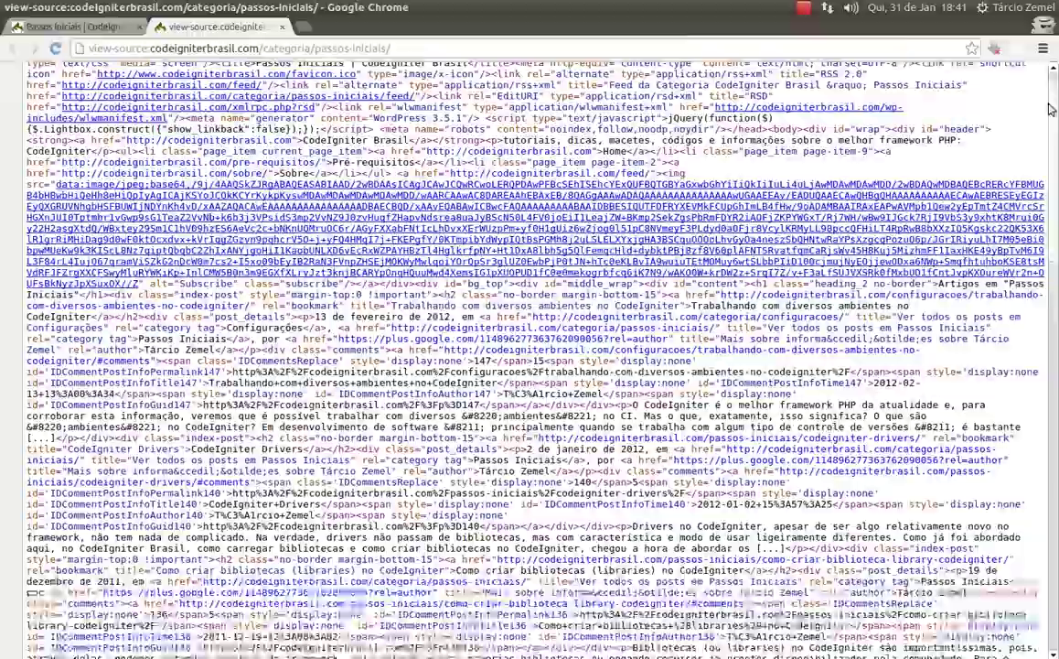
Close the incognito window, return to the WP Super Cache settings and open their Plugins section
left_click(291, 27)
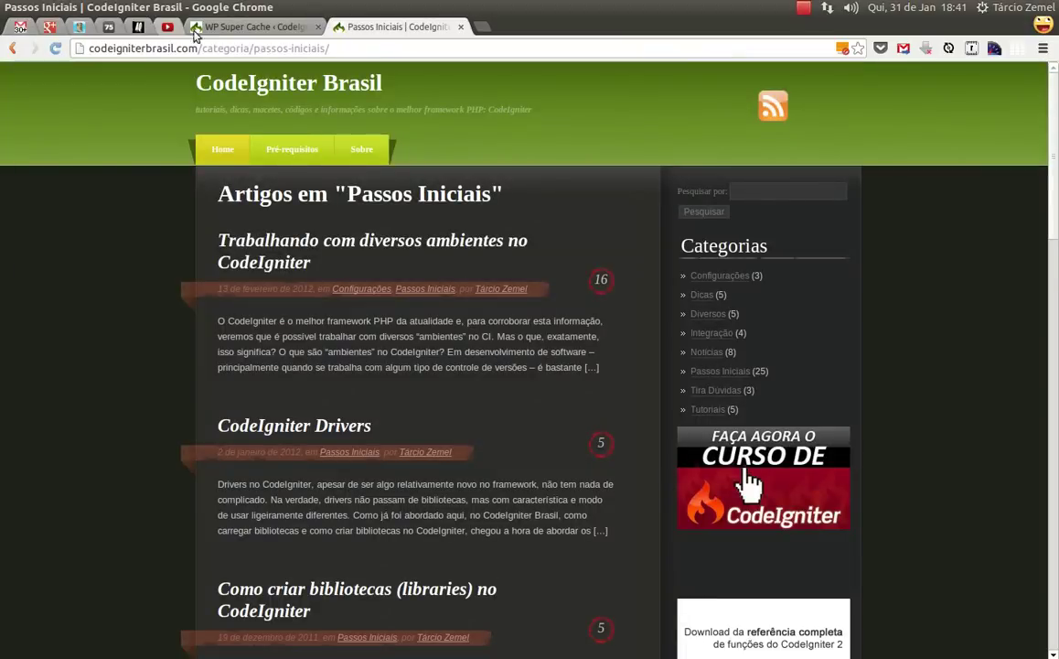
left_click(255, 27)
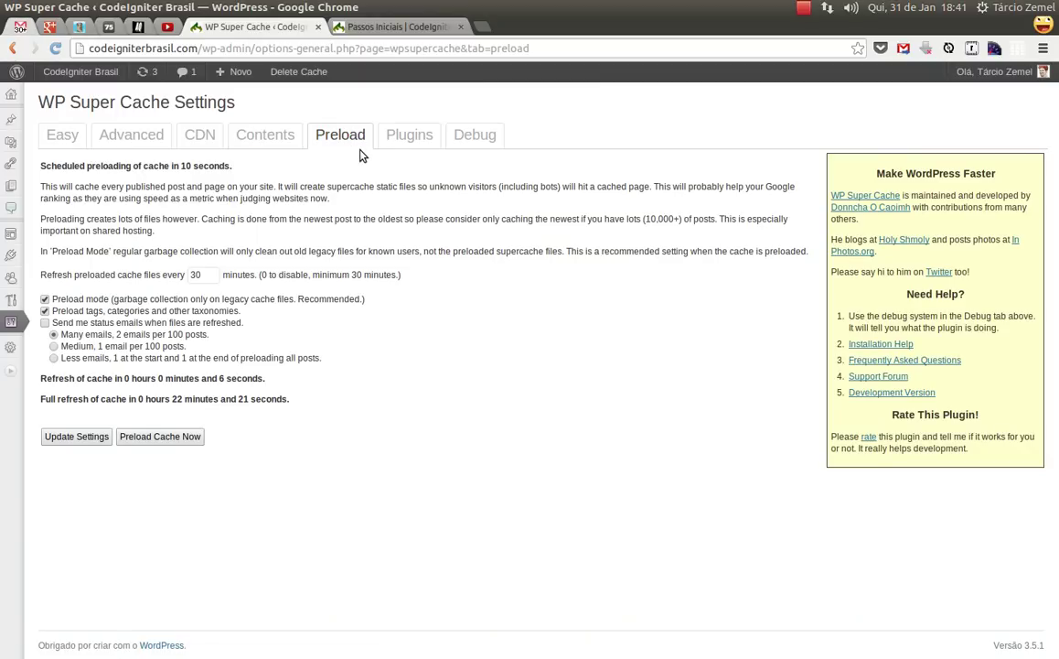
left_click(407, 142)
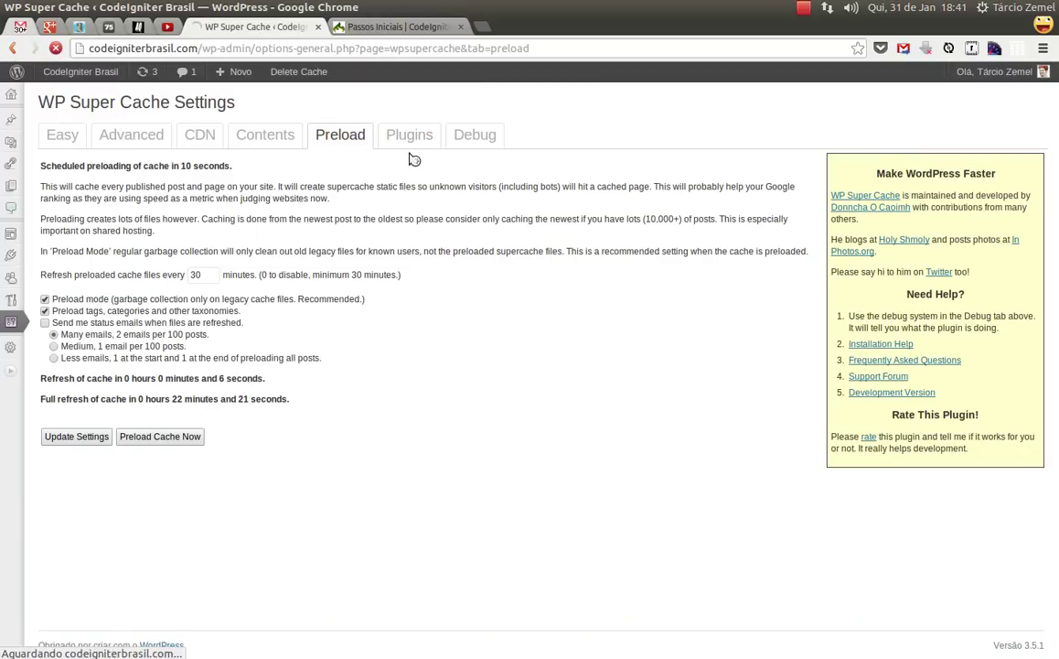